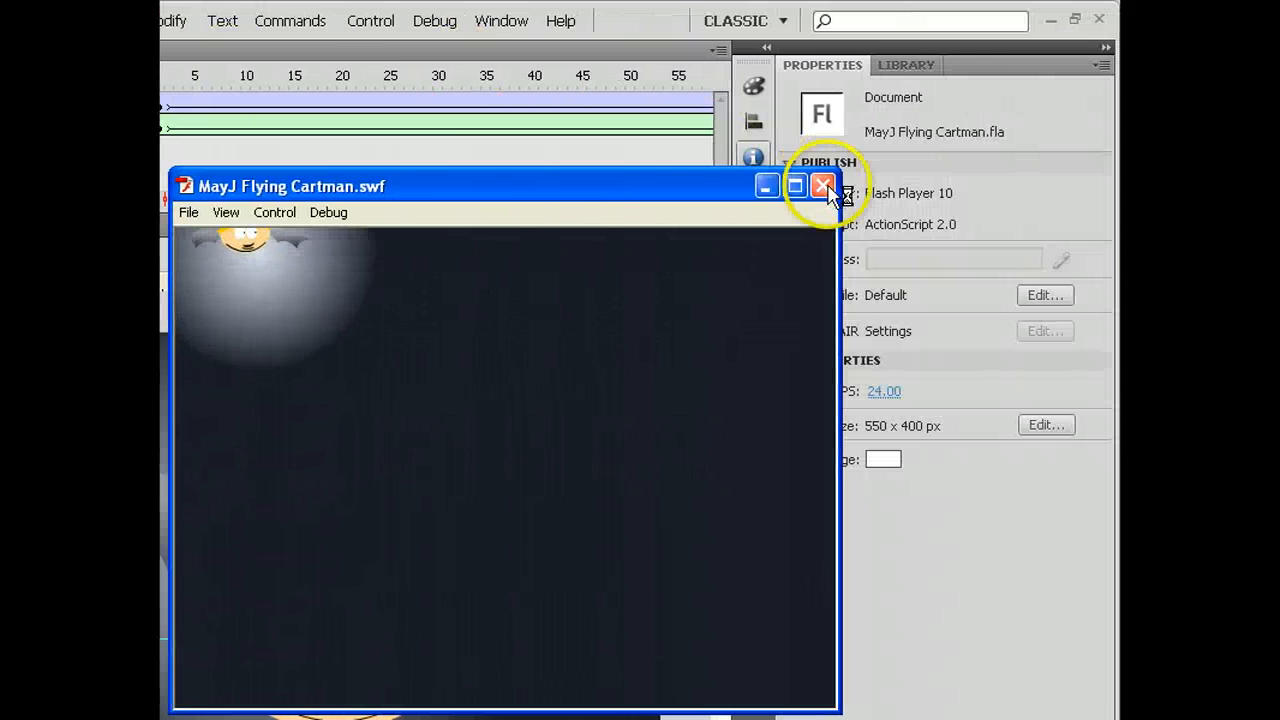
Close the movie preview, then correct the top layer's name to Flying Cartman and scrub the opening frames.
left_click(1092, 186)
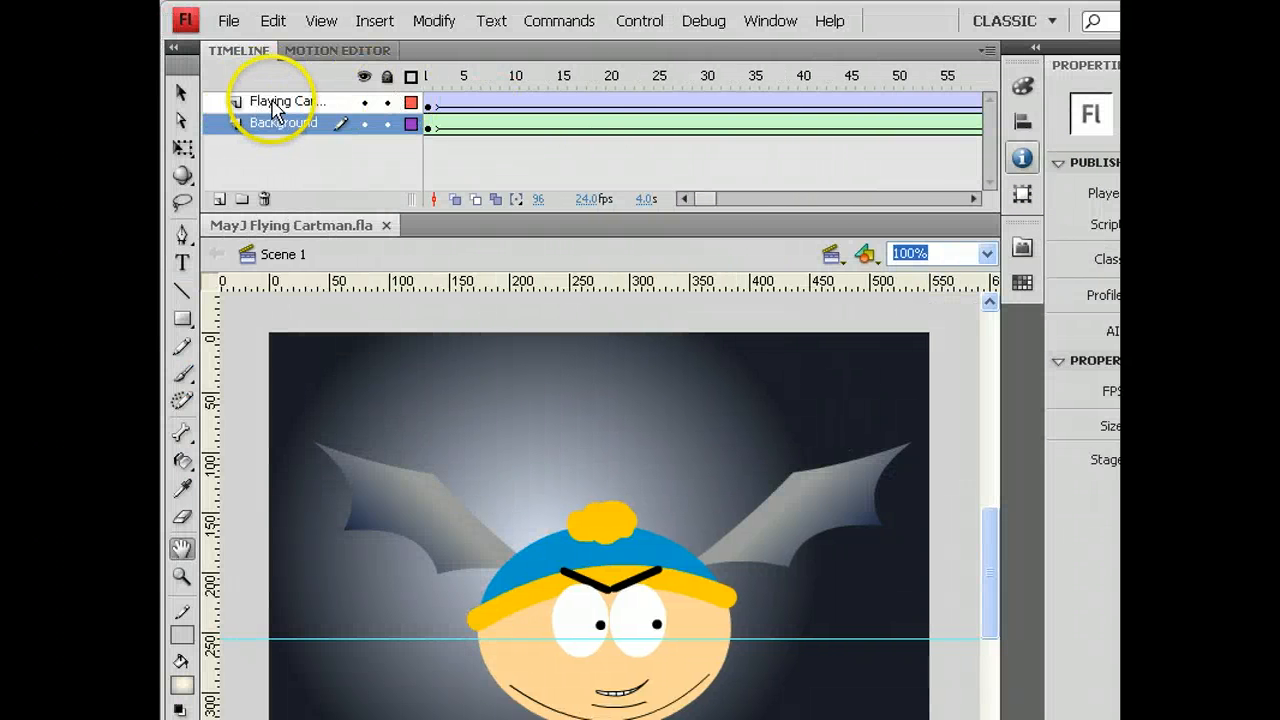
double_click(264, 104)
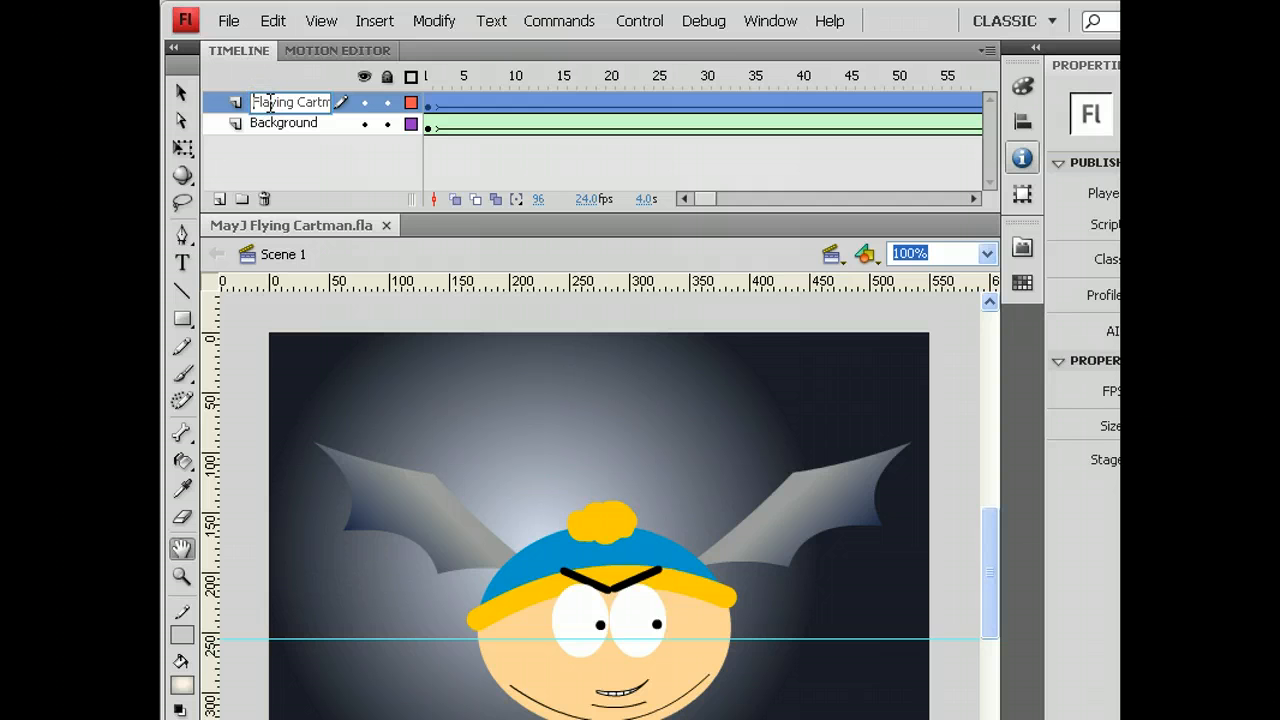
key("Return")
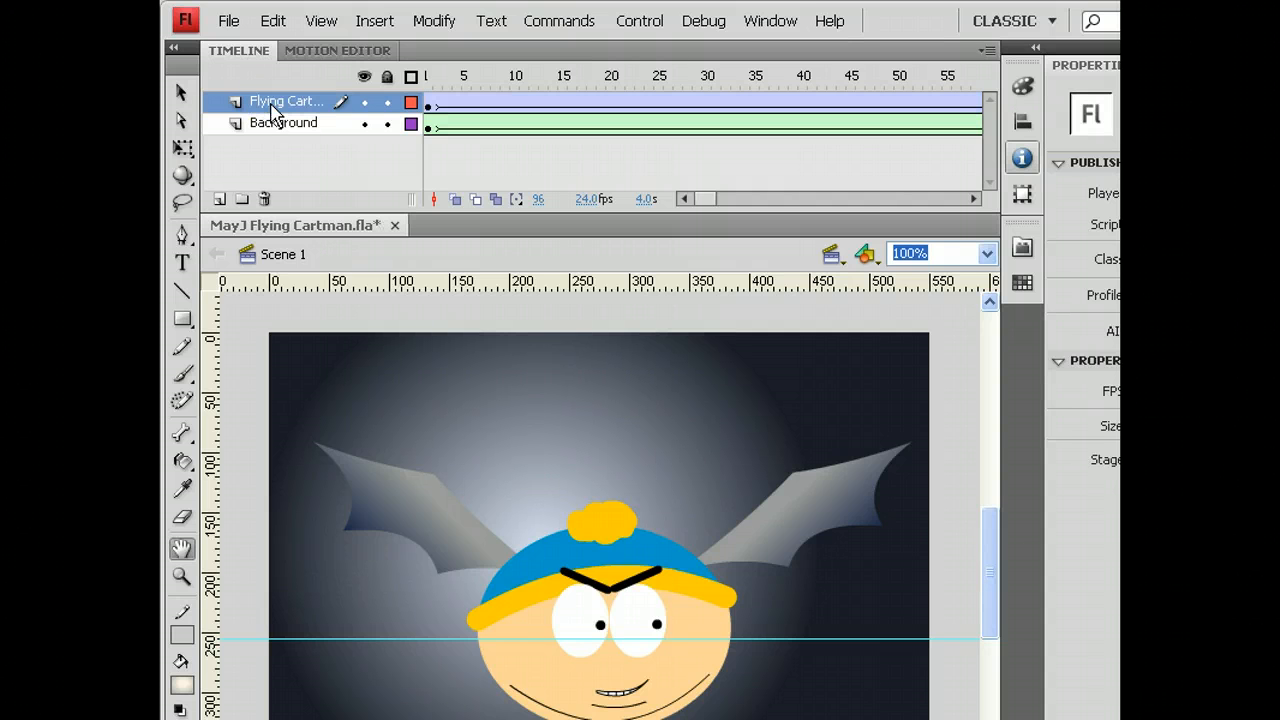
left_click(429, 76)
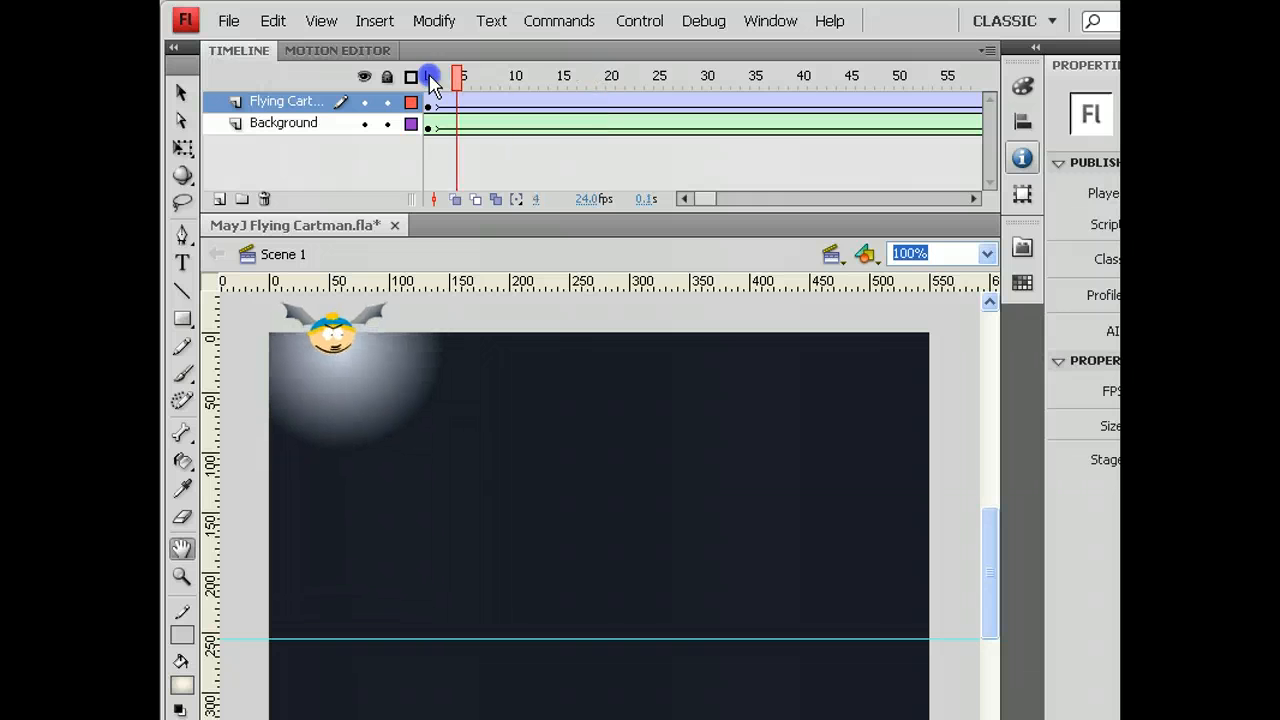
left_click_drag(429, 76, 456, 73)
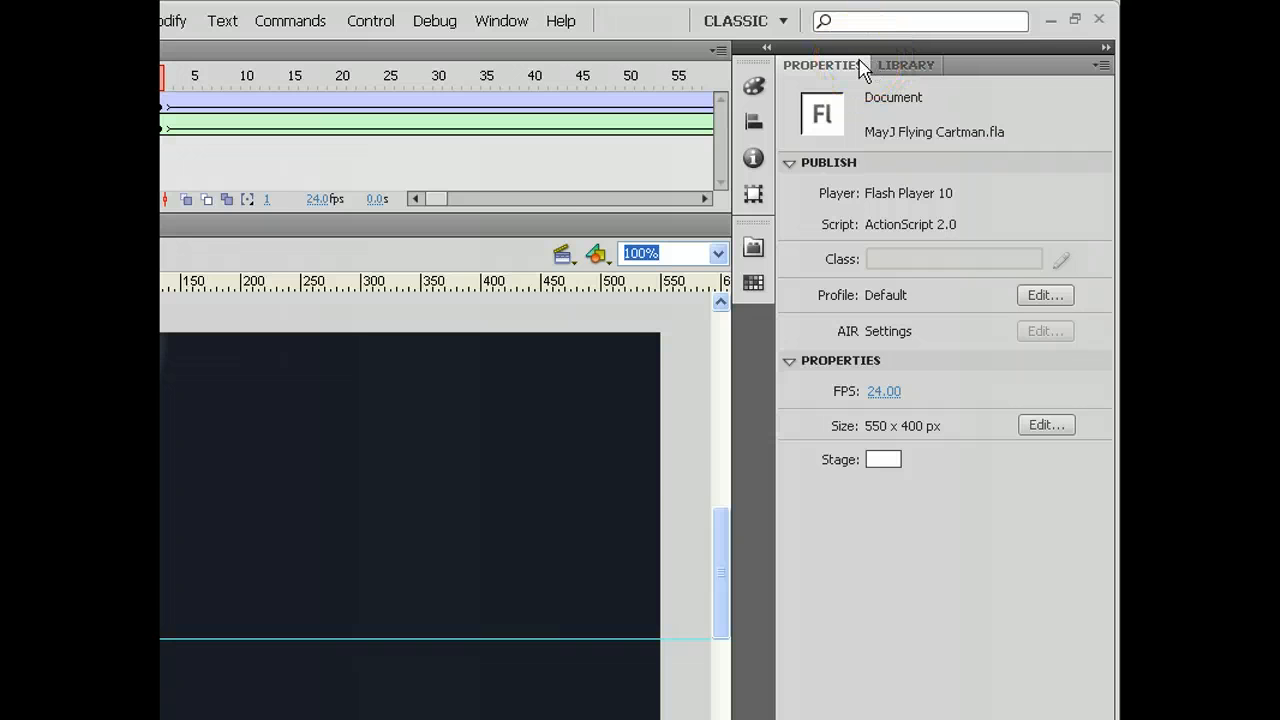
Show the Scene panel and dock it in the same group as Properties and Library.
key("shift+F2")
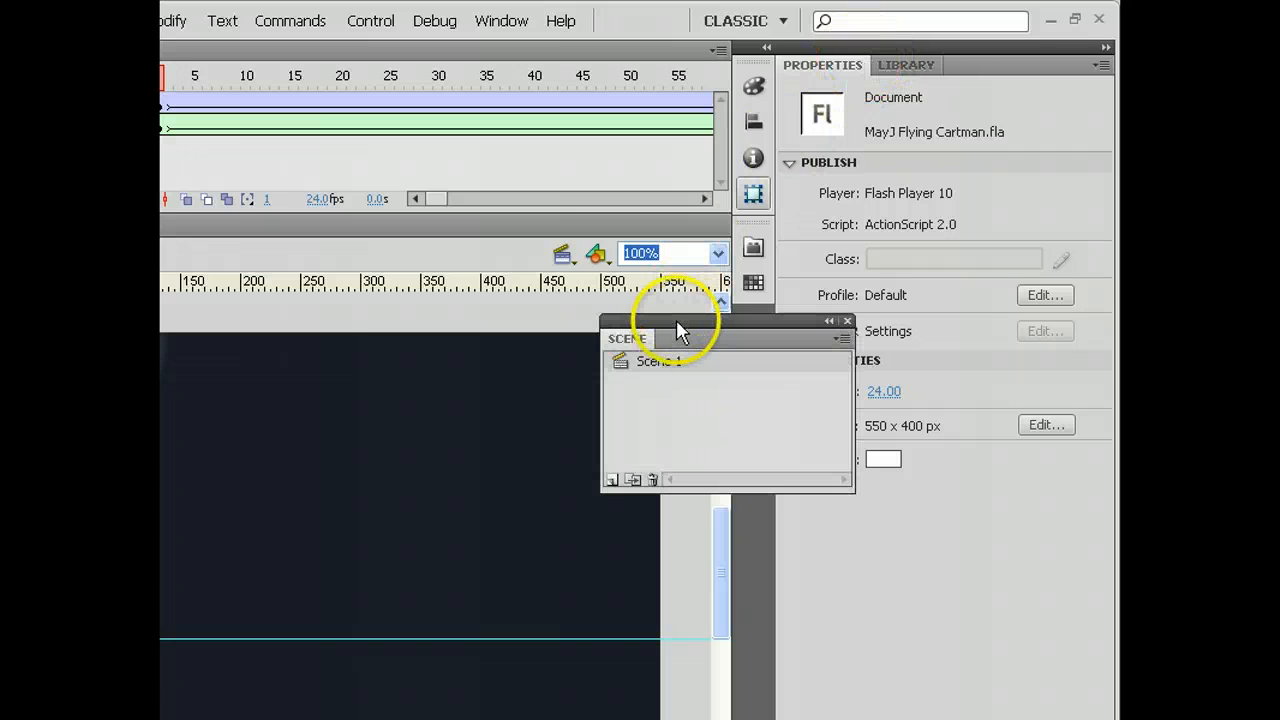
double_click(676, 321)
double_click(662, 323)
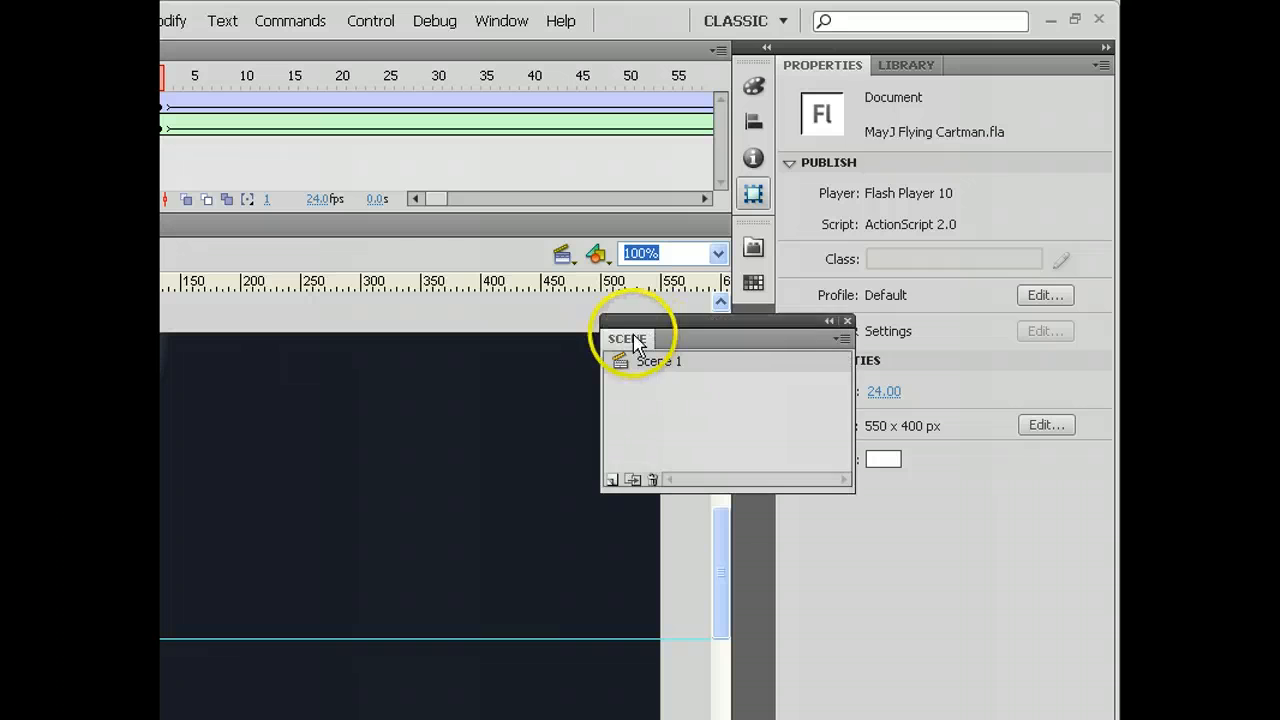
left_click_drag(620, 330, 853, 70)
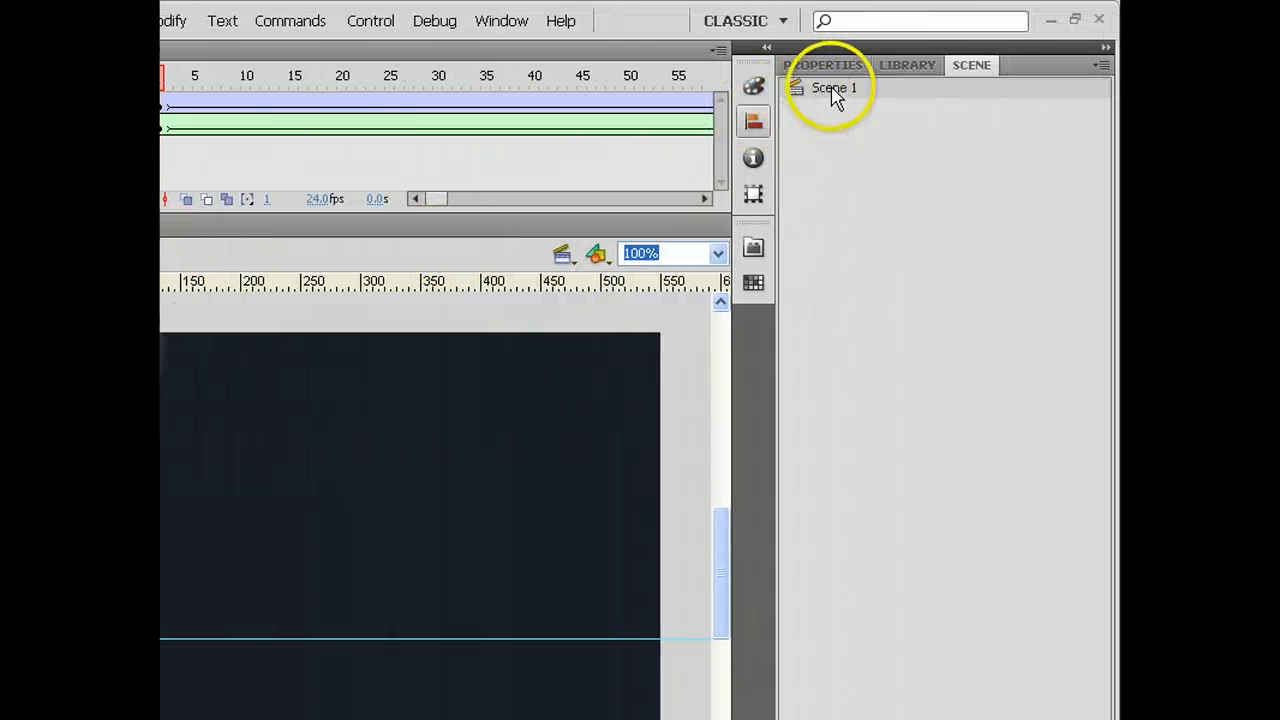
Rename Scene 1 as Flying Cartman and add a second scene named Title Sequence.
double_click(829, 89)
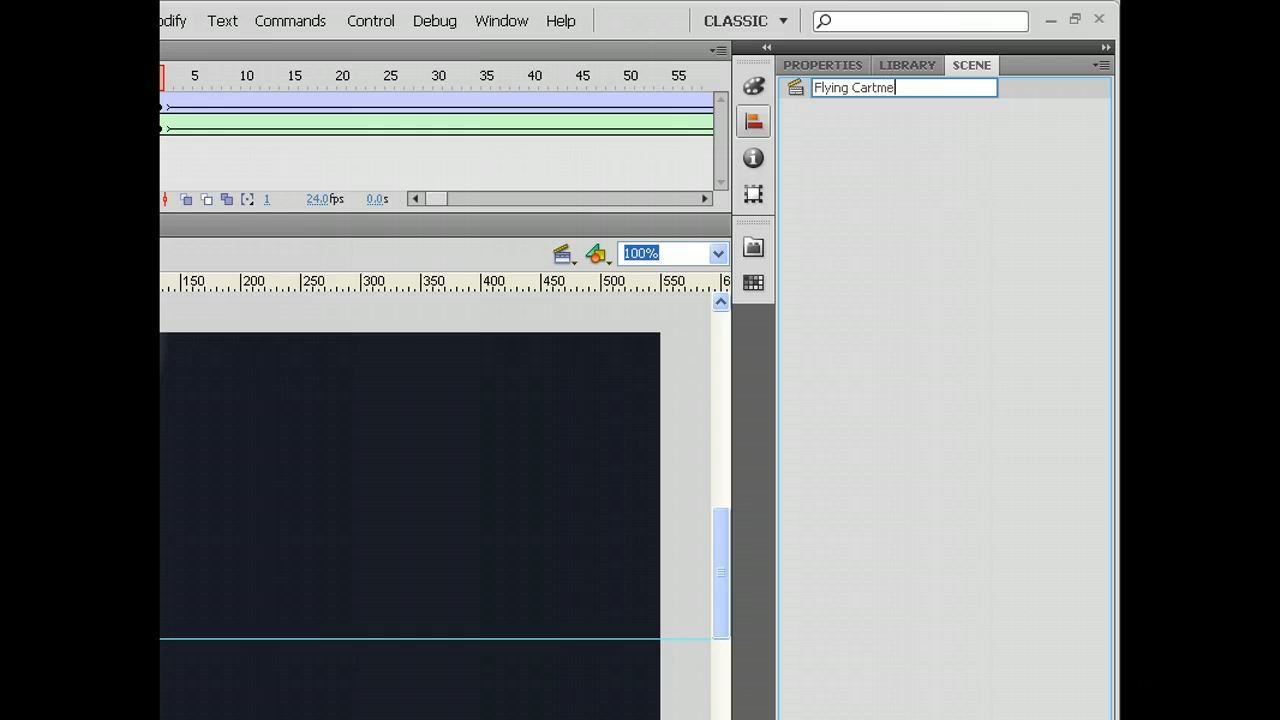
key("Return")
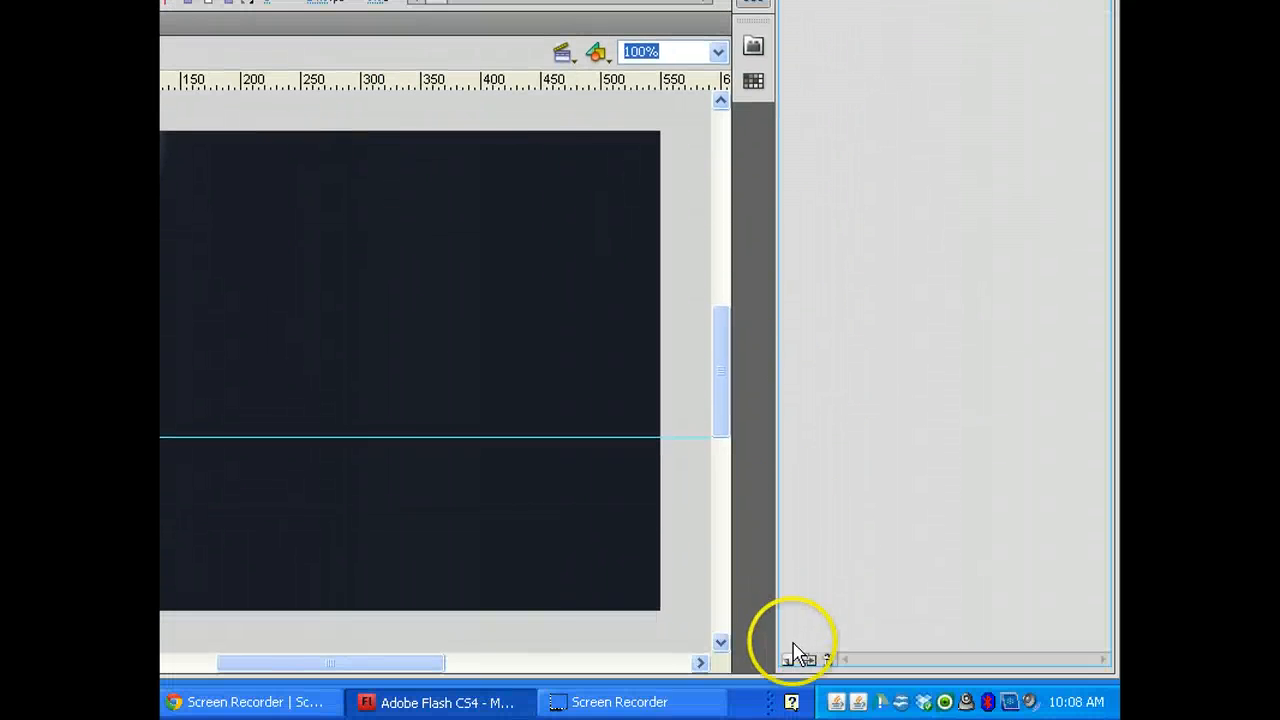
left_click(787, 661)
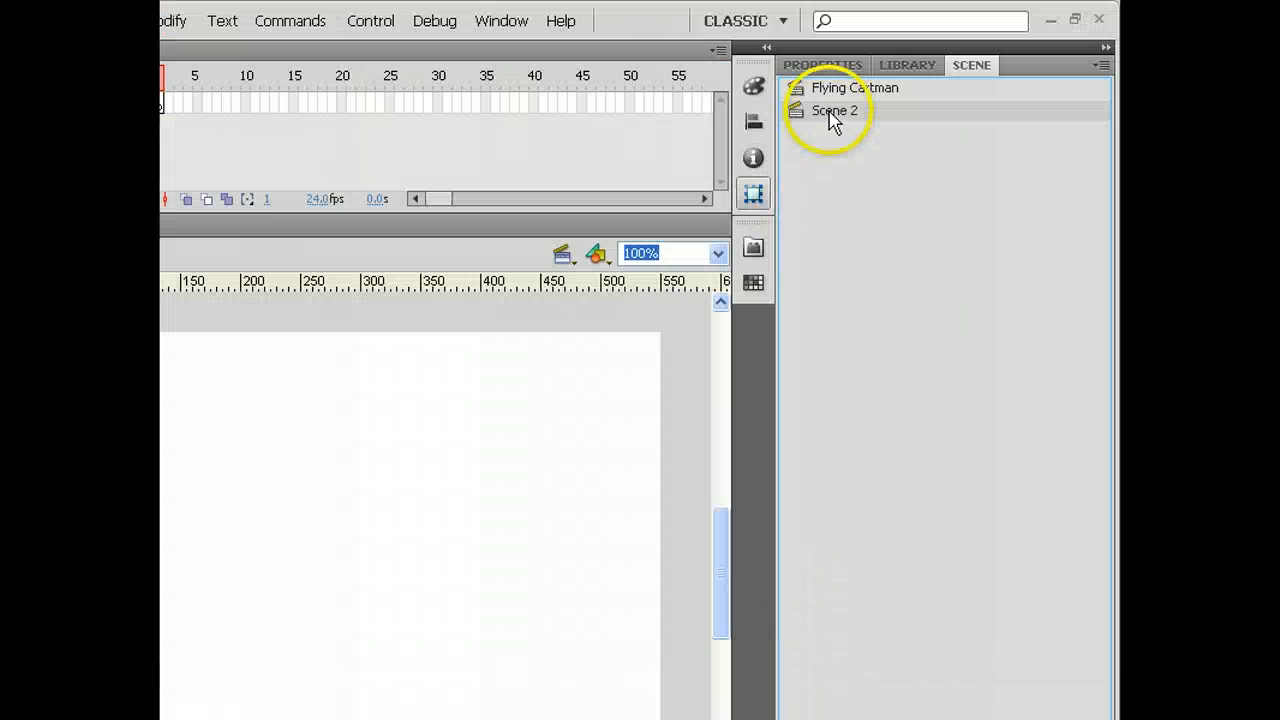
double_click(833, 110)
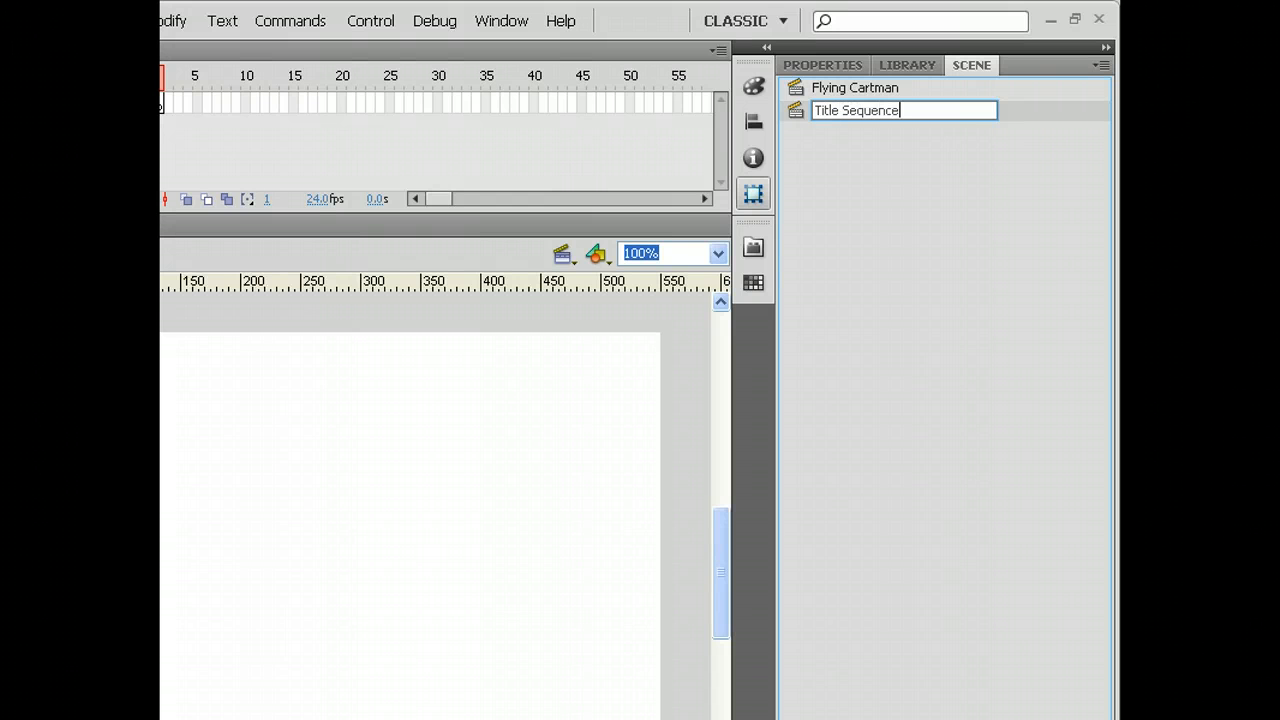
key("Return")
left_click(853, 112)
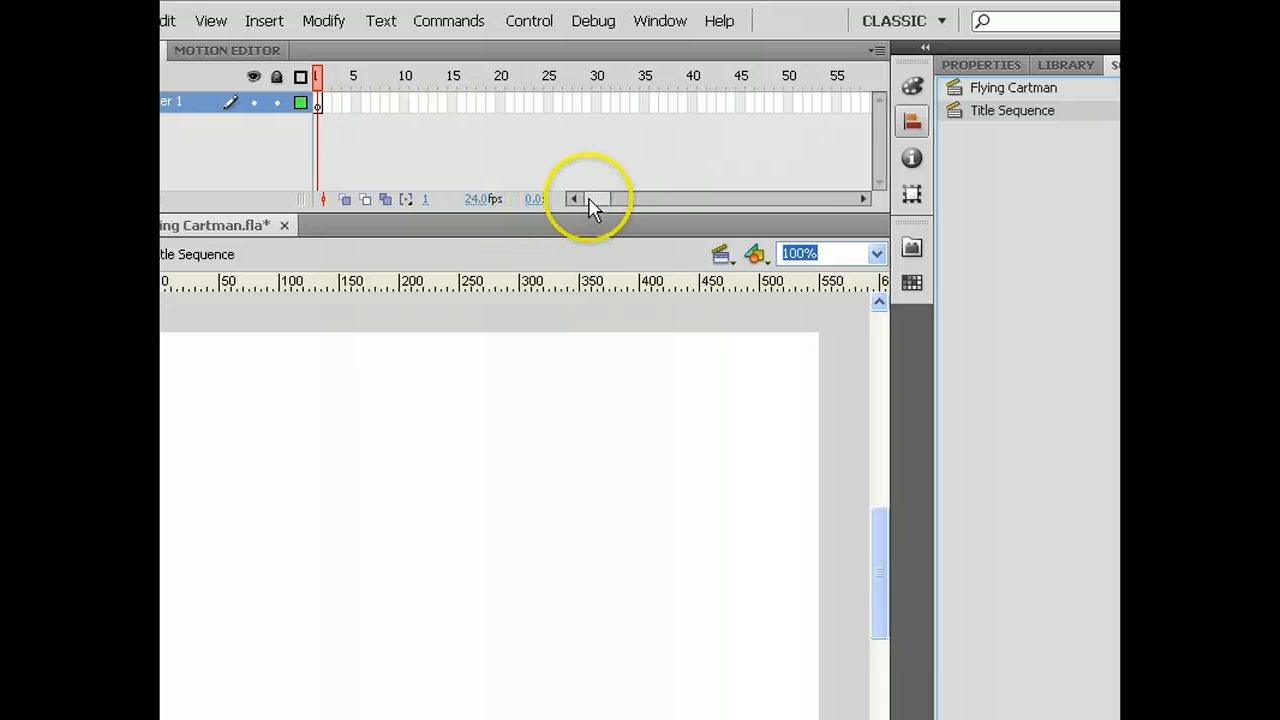
Extend the Title Sequence scene's only layer to frame 120 and rename it BG.
left_click_drag(590, 200, 640, 203)
left_click(627, 104)
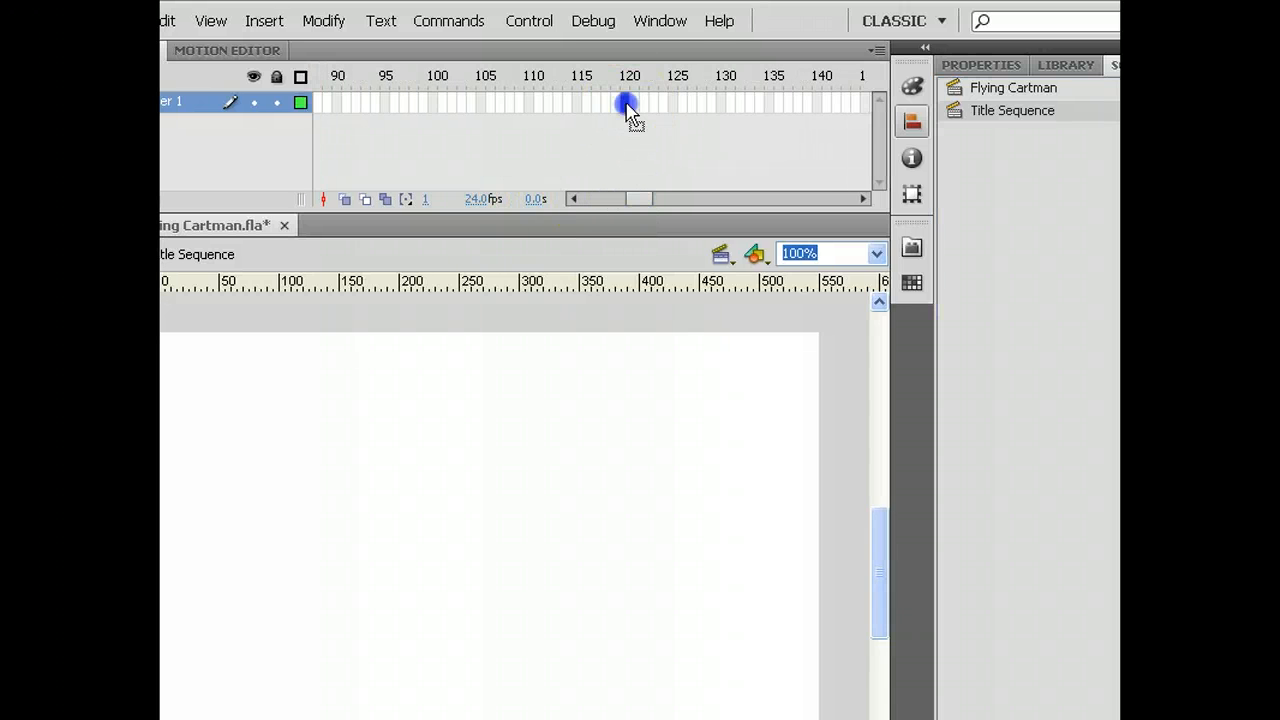
key("F5")
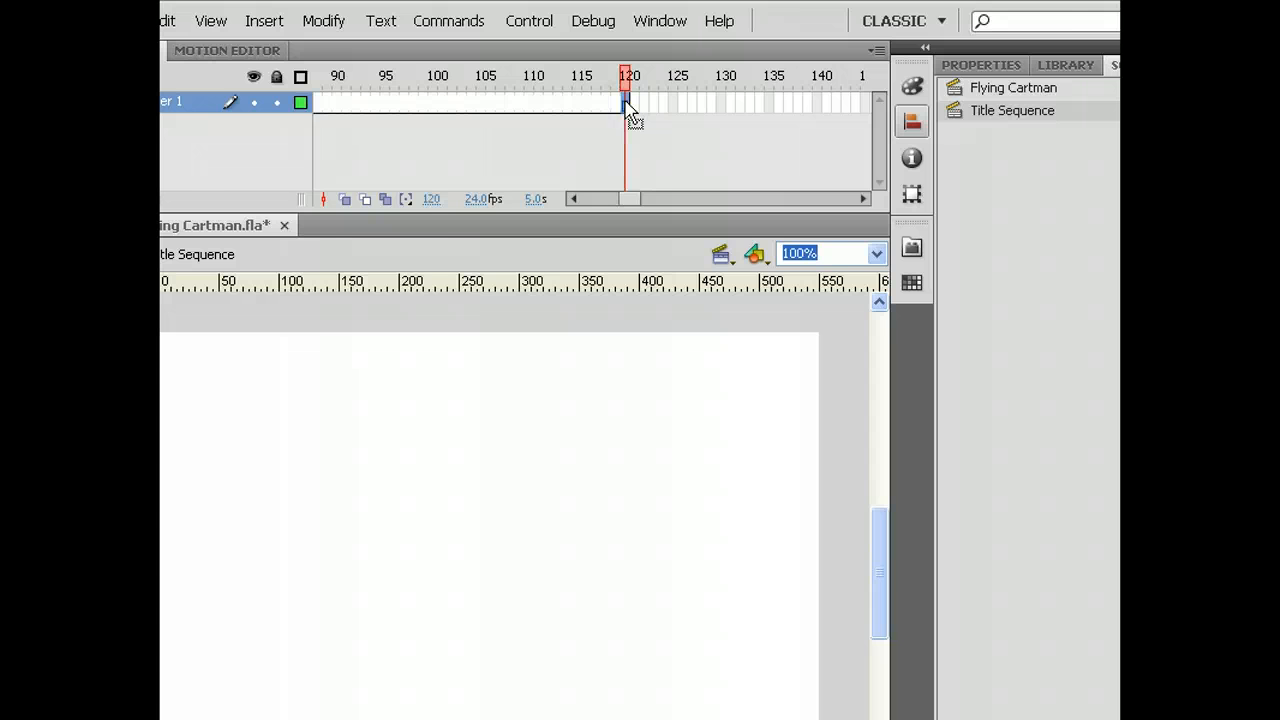
left_click(158, 107)
double_click(266, 106)
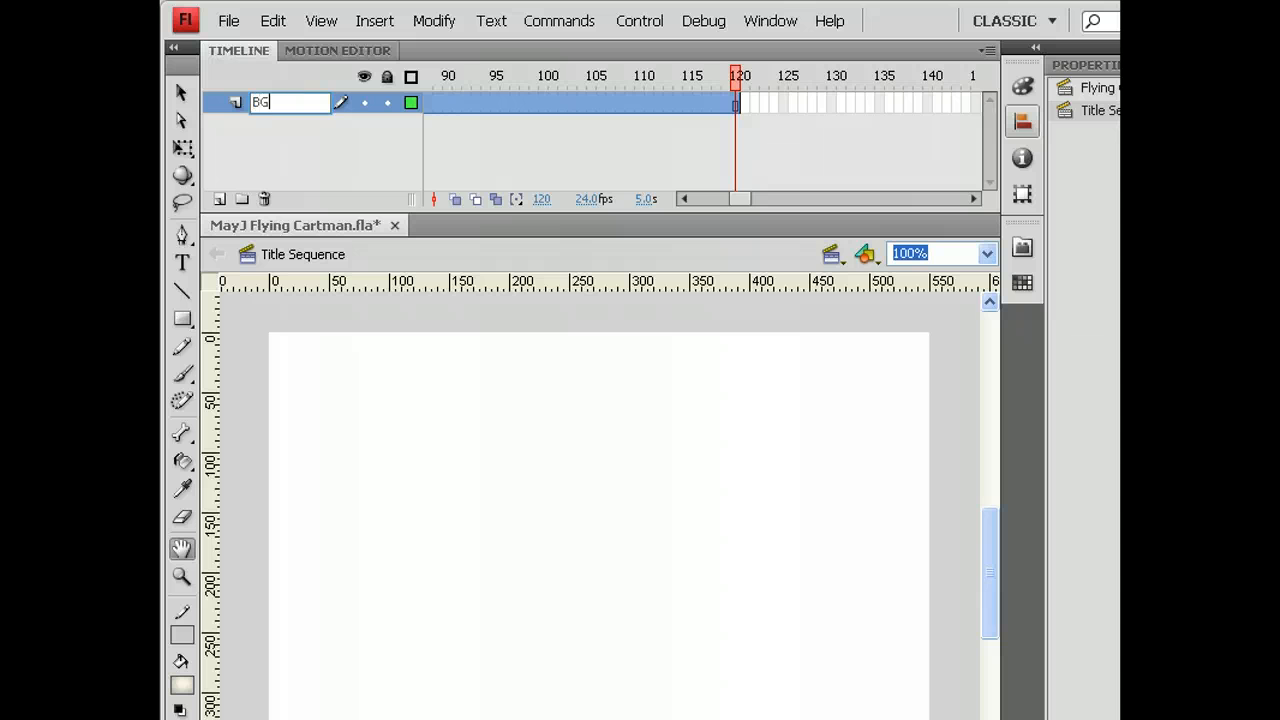
key("Return")
Draw a rectangle about 485 x 364 px on the BG layer and fill it with solid dark grey.
left_click(181, 318)
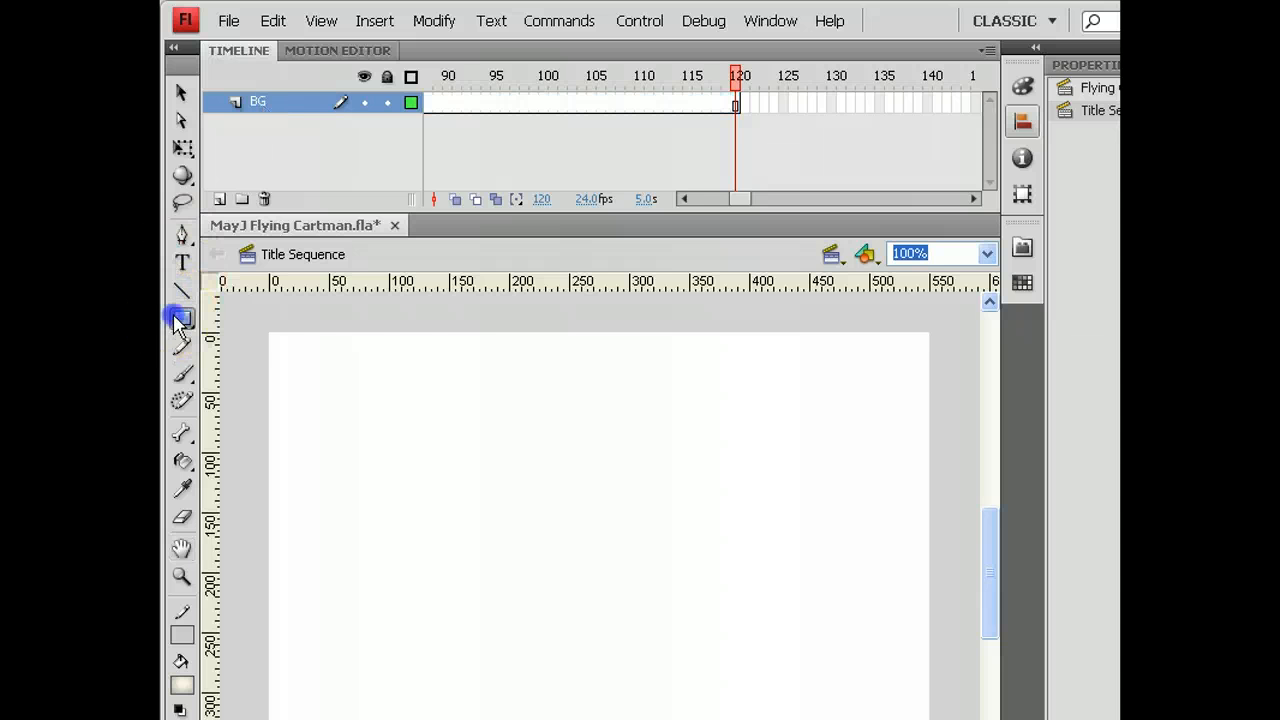
left_click_drag(286, 346, 868, 719)
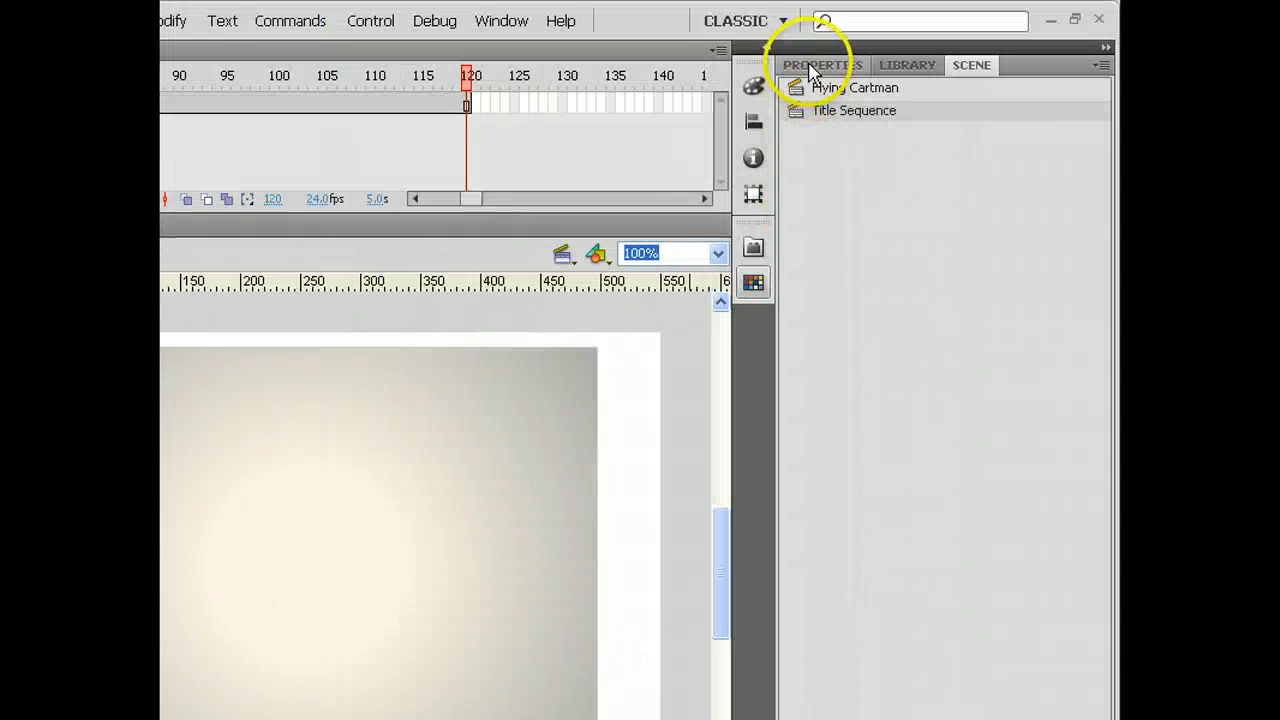
left_click(815, 65)
left_click(183, 92)
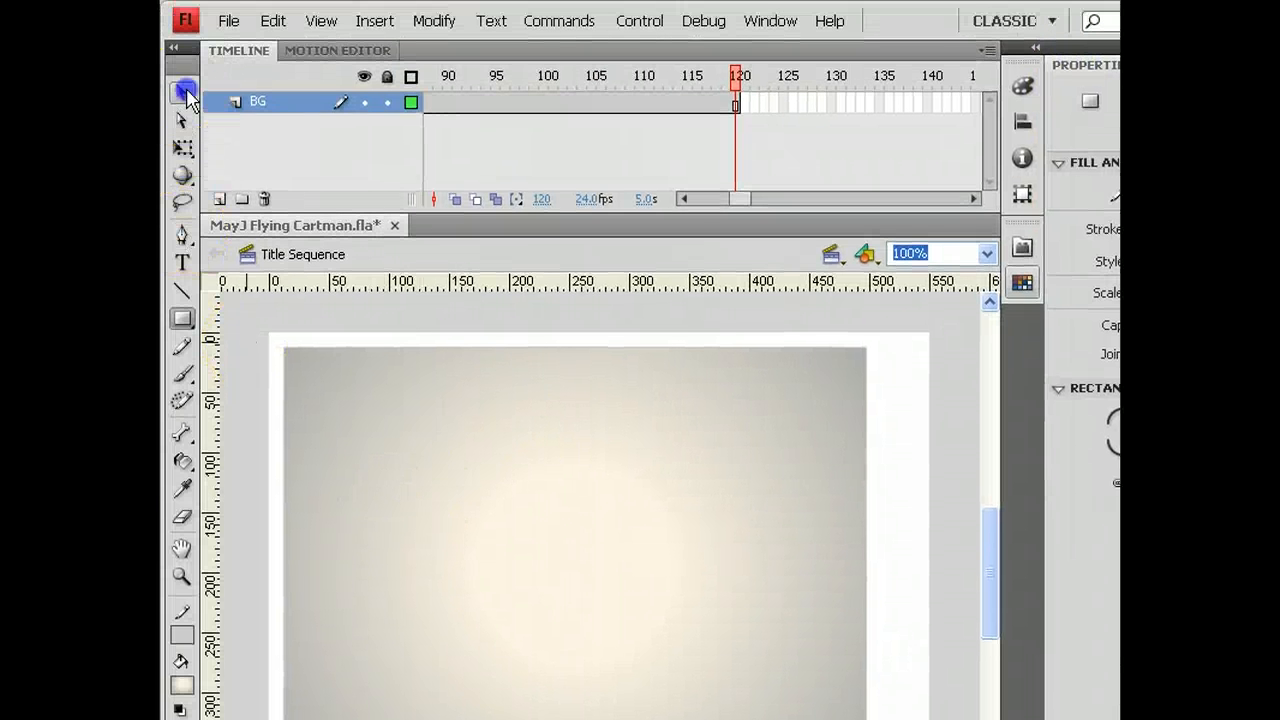
left_click(410, 384)
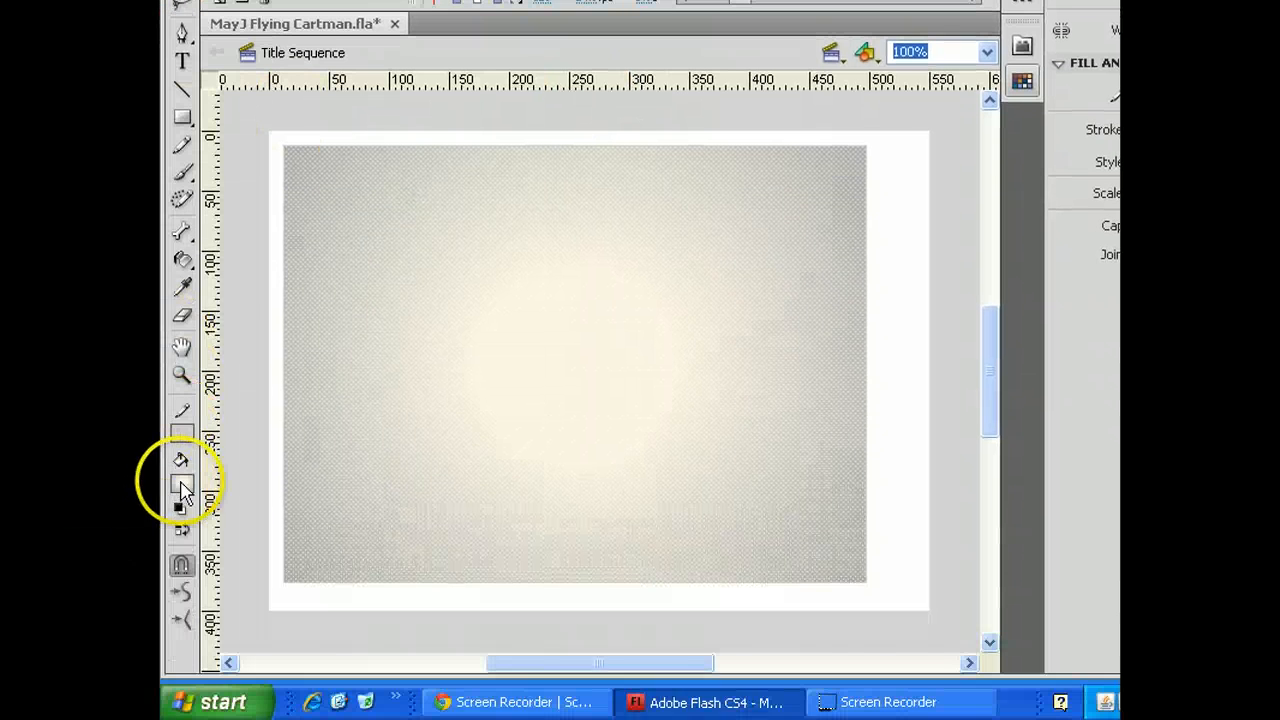
left_click(182, 487)
left_click(206, 253)
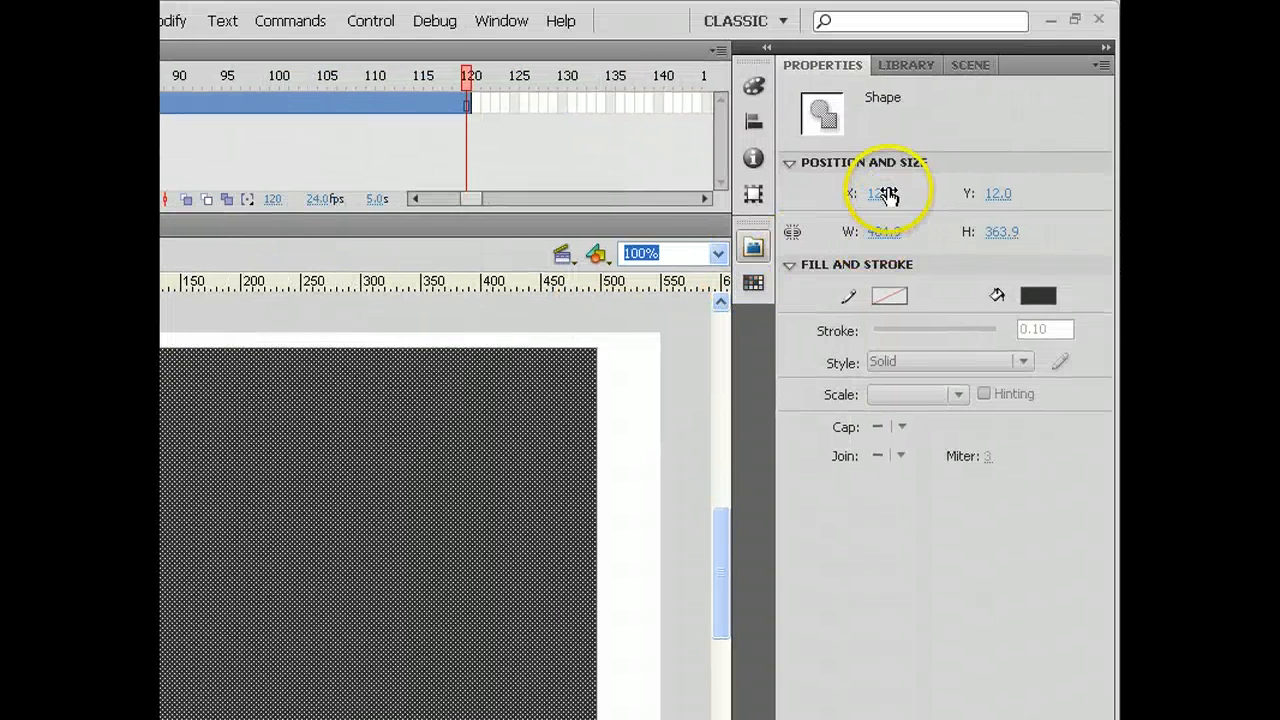
Fit the grey rectangle to the stage with X 0, Y 0, width 550 and height 400.
left_click(882, 193)
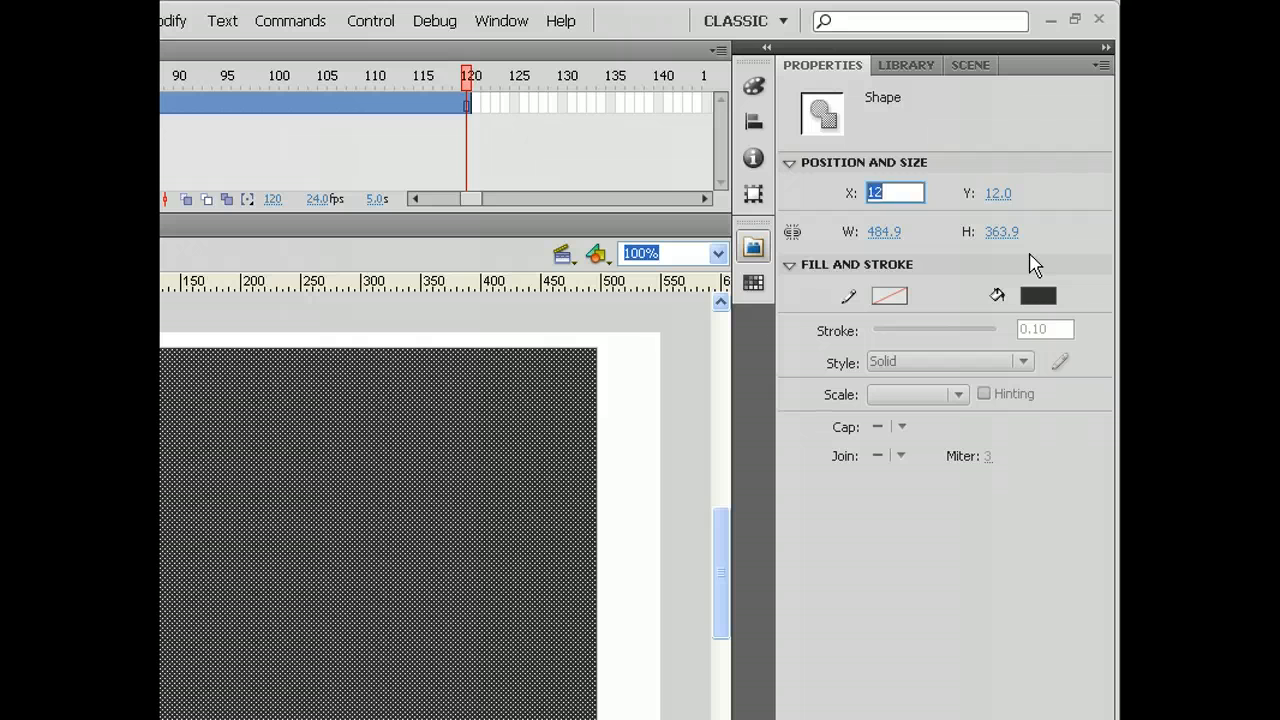
key("Tab")
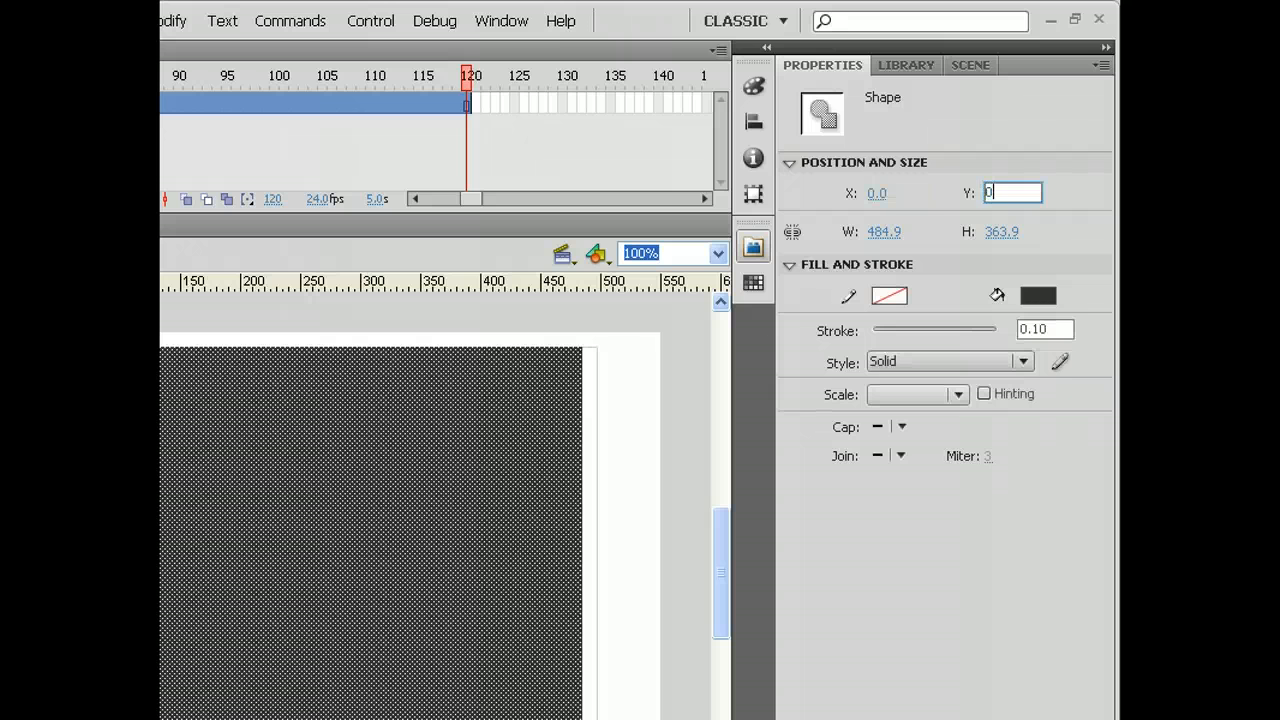
type("0")
key("Tab")
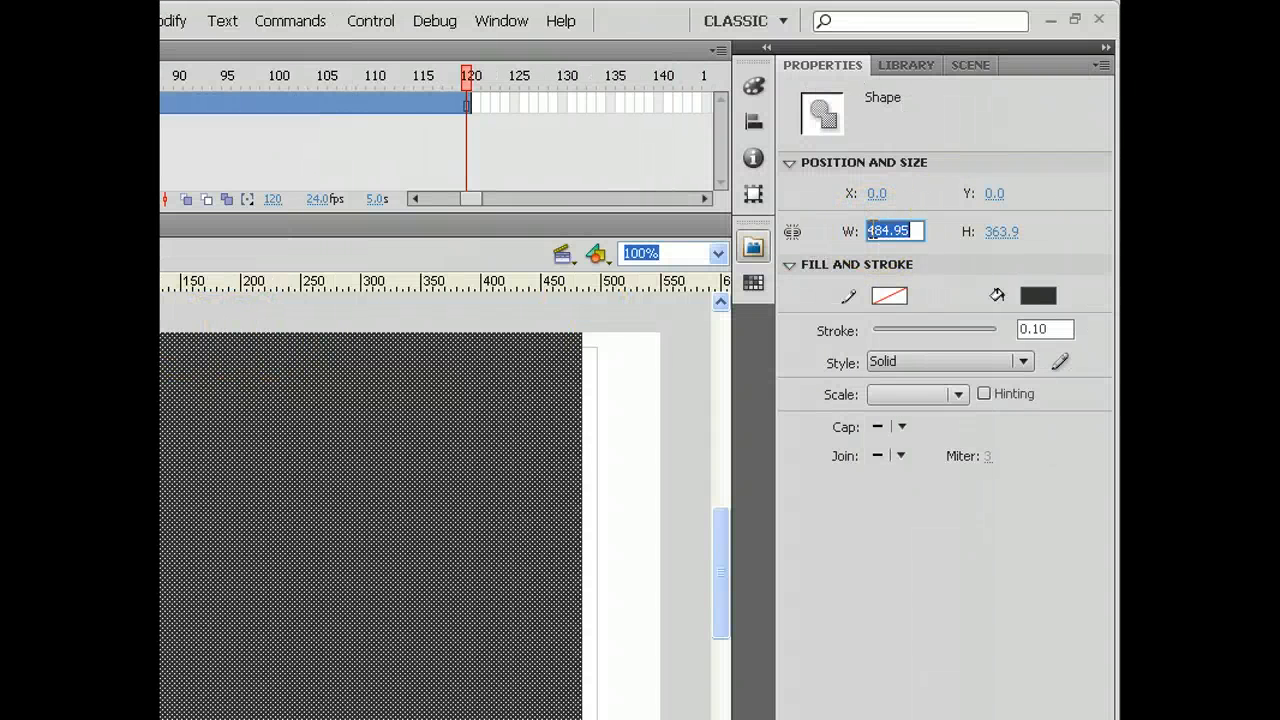
key("Tab")
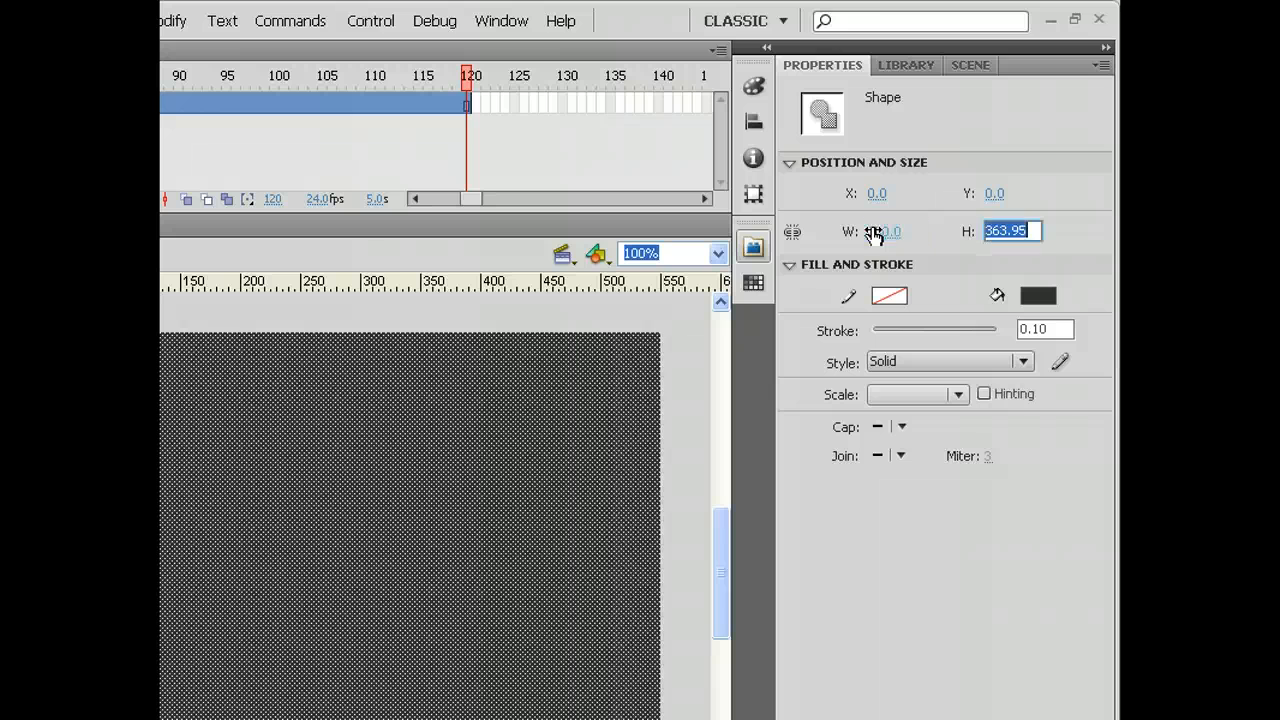
type("400")
key("Return")
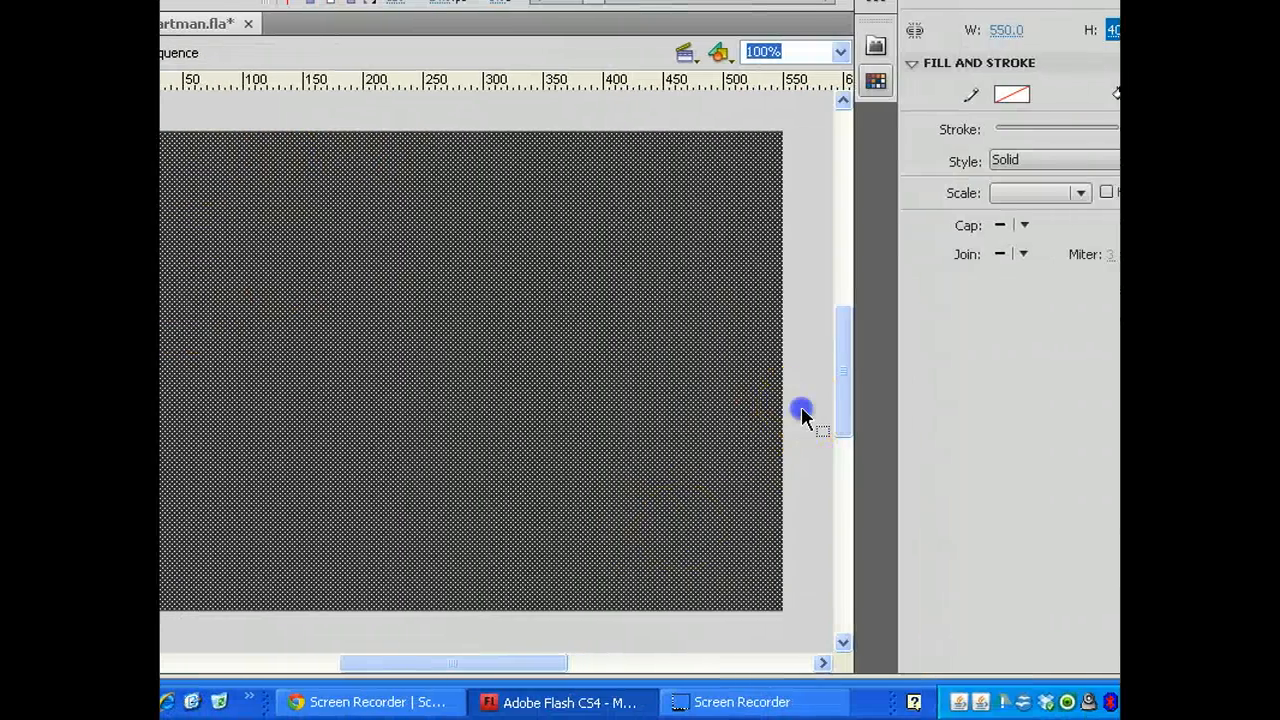
left_click(835, 410)
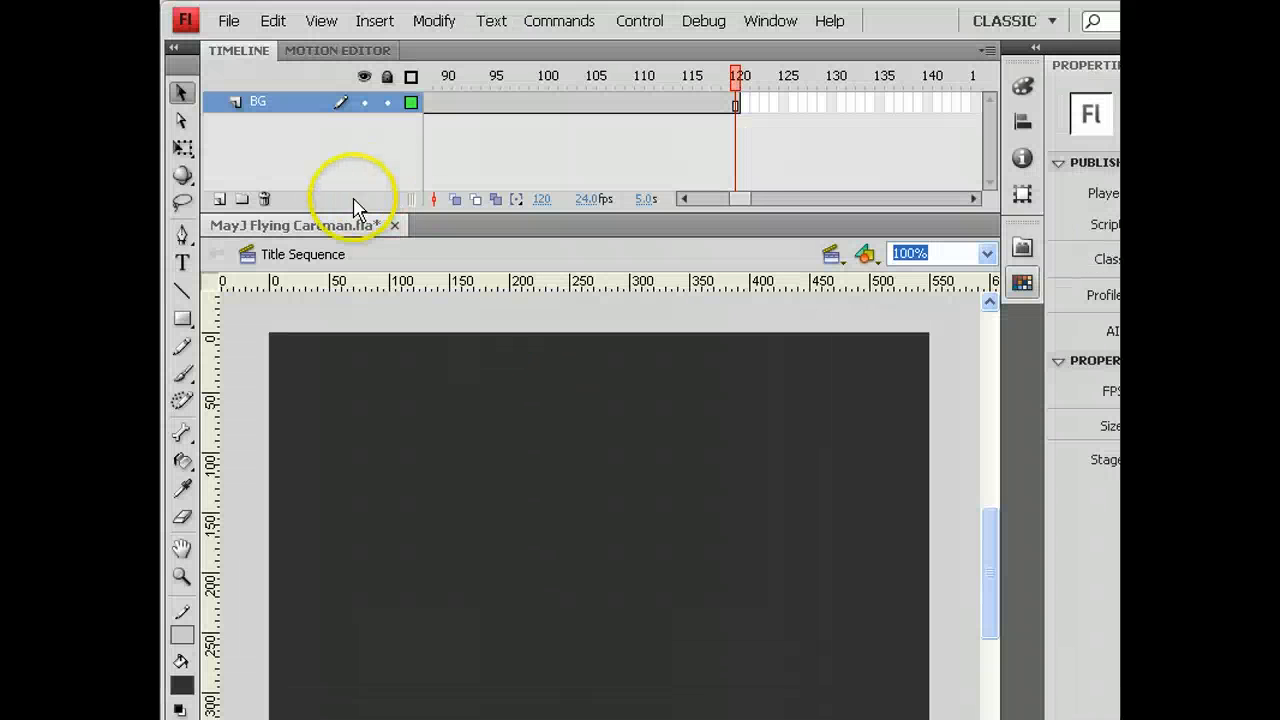
Add three new layers above BG in the Title Sequence scene.
left_click_drag(743, 199, 700, 199)
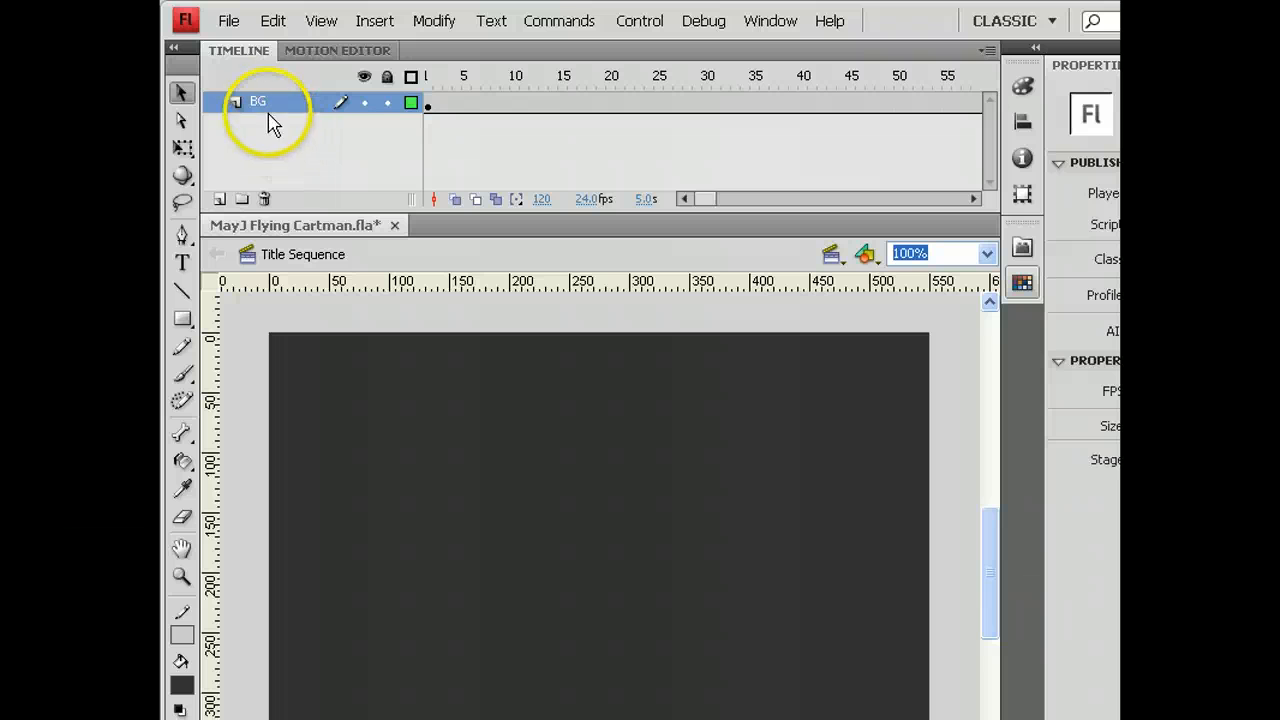
left_click(220, 199)
left_click(220, 199)
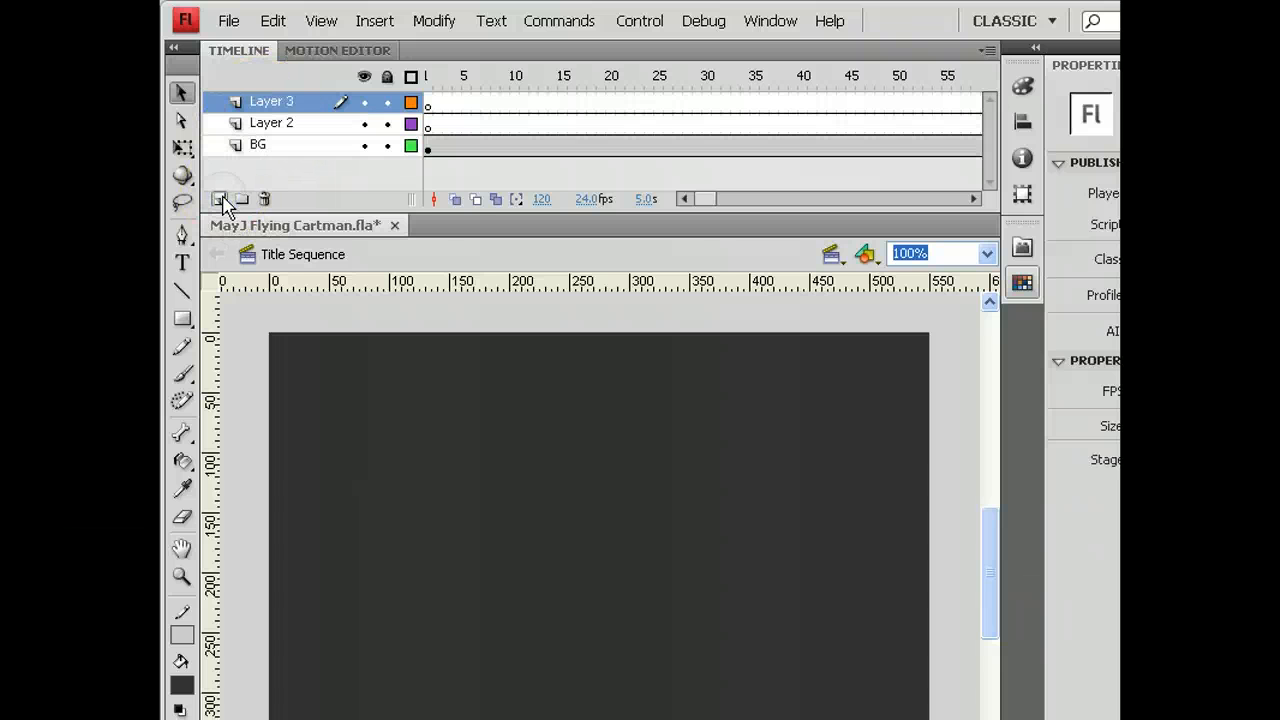
left_click(220, 199)
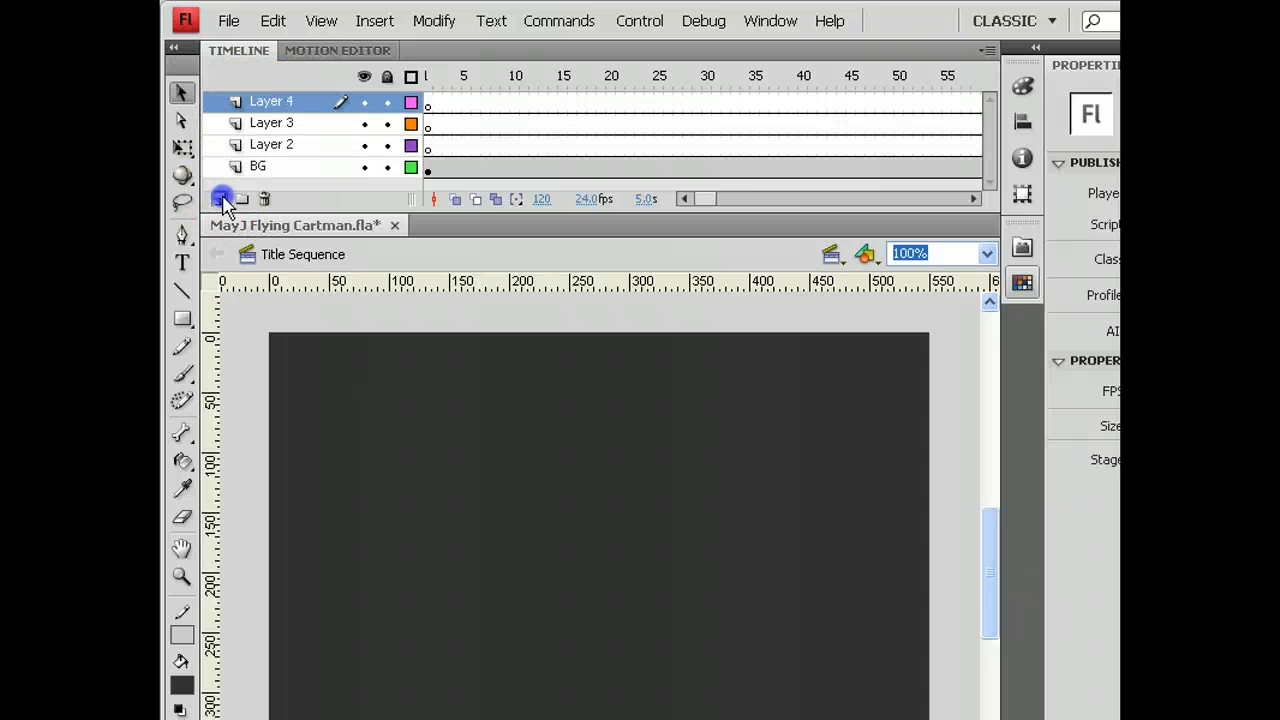
Rename the three new layers, from the uppermost down, as Night, of the, and Cartmen.
double_click(270, 104)
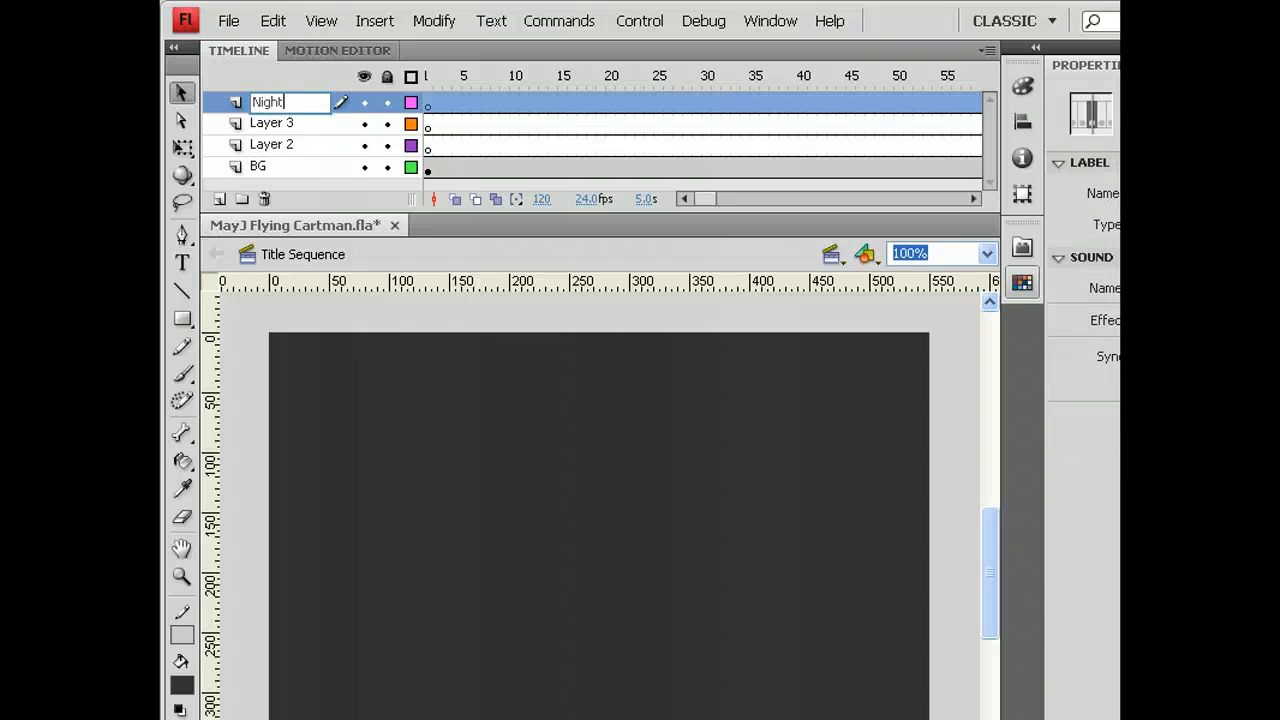
key("Return")
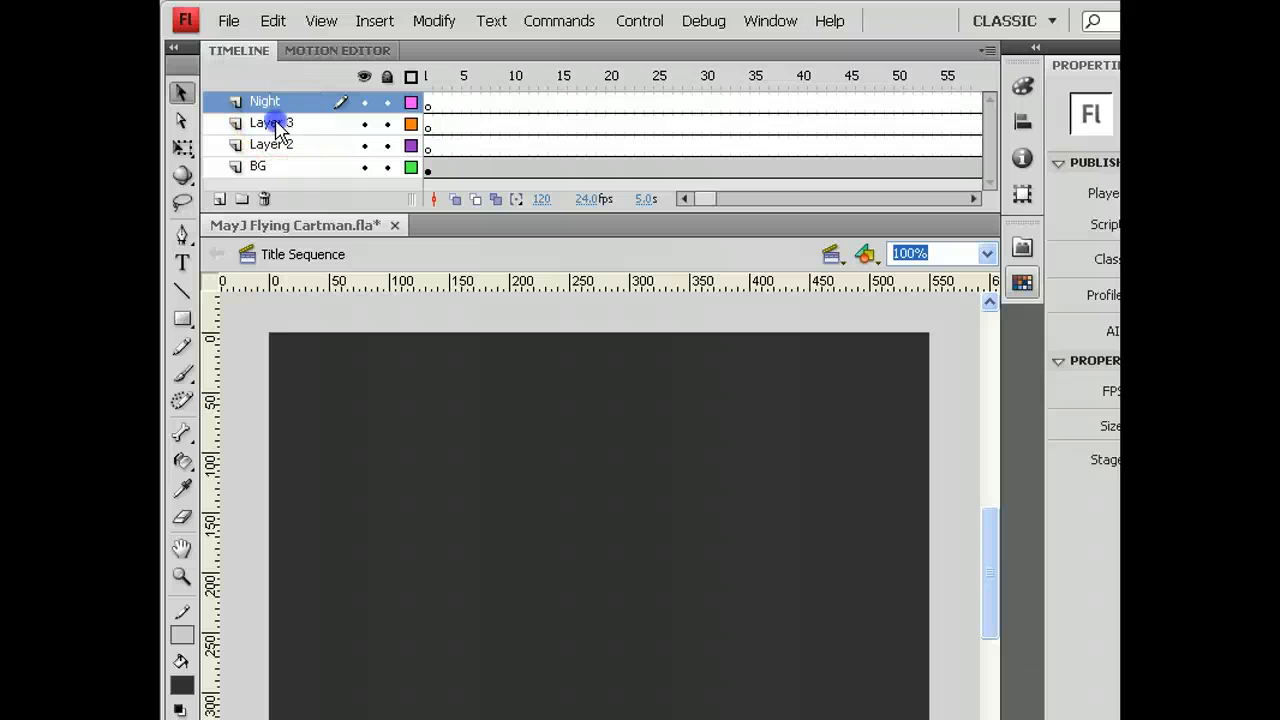
double_click(274, 126)
type("of the")
key("Return")
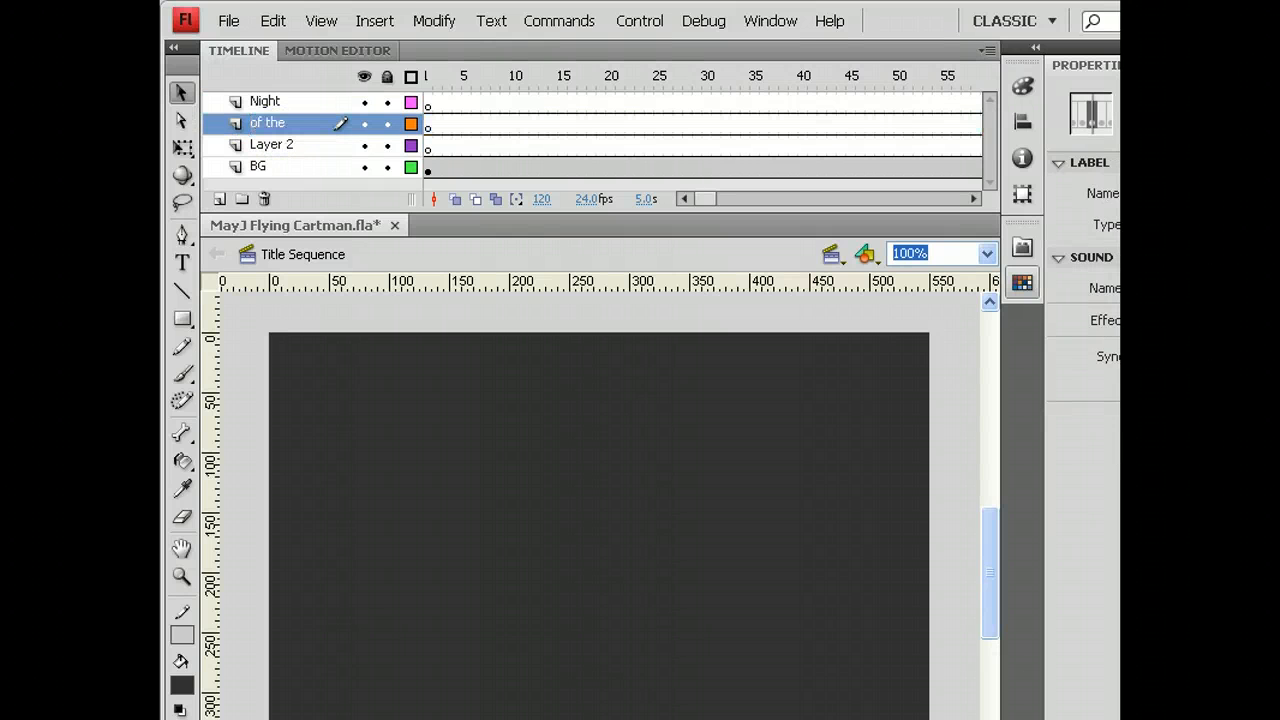
double_click(270, 145)
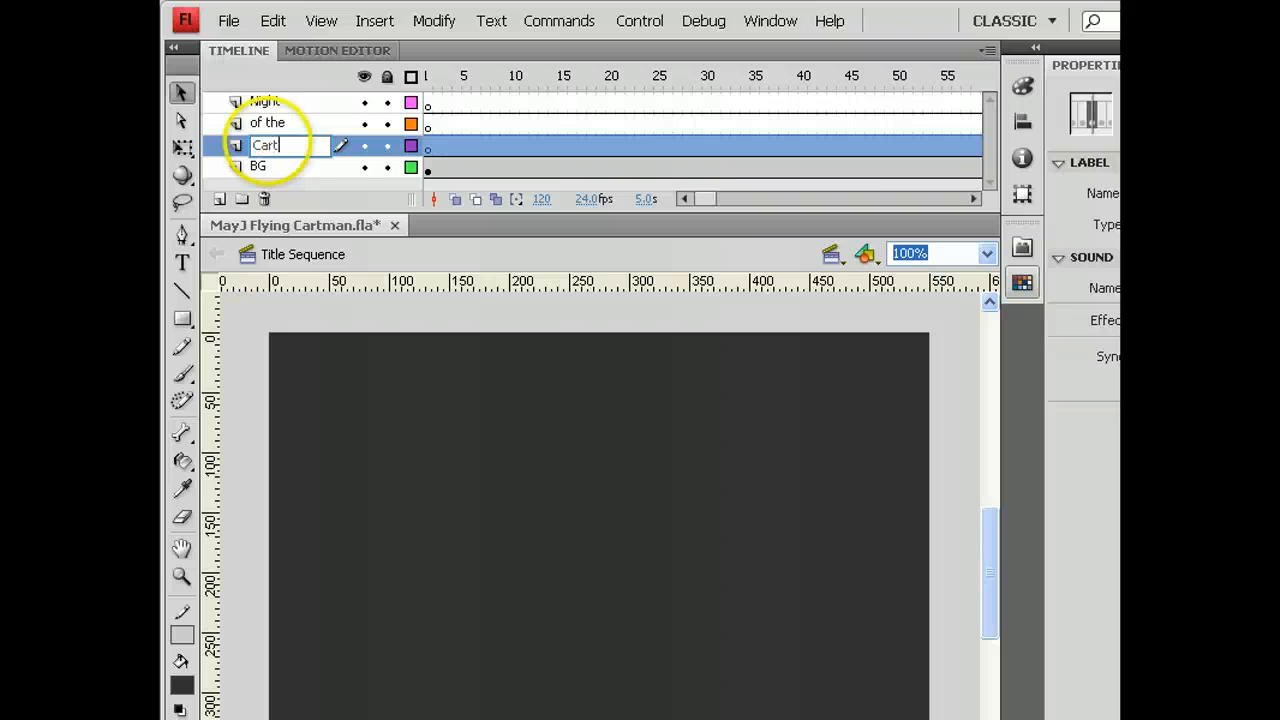
type("Cartmen")
key("Return")
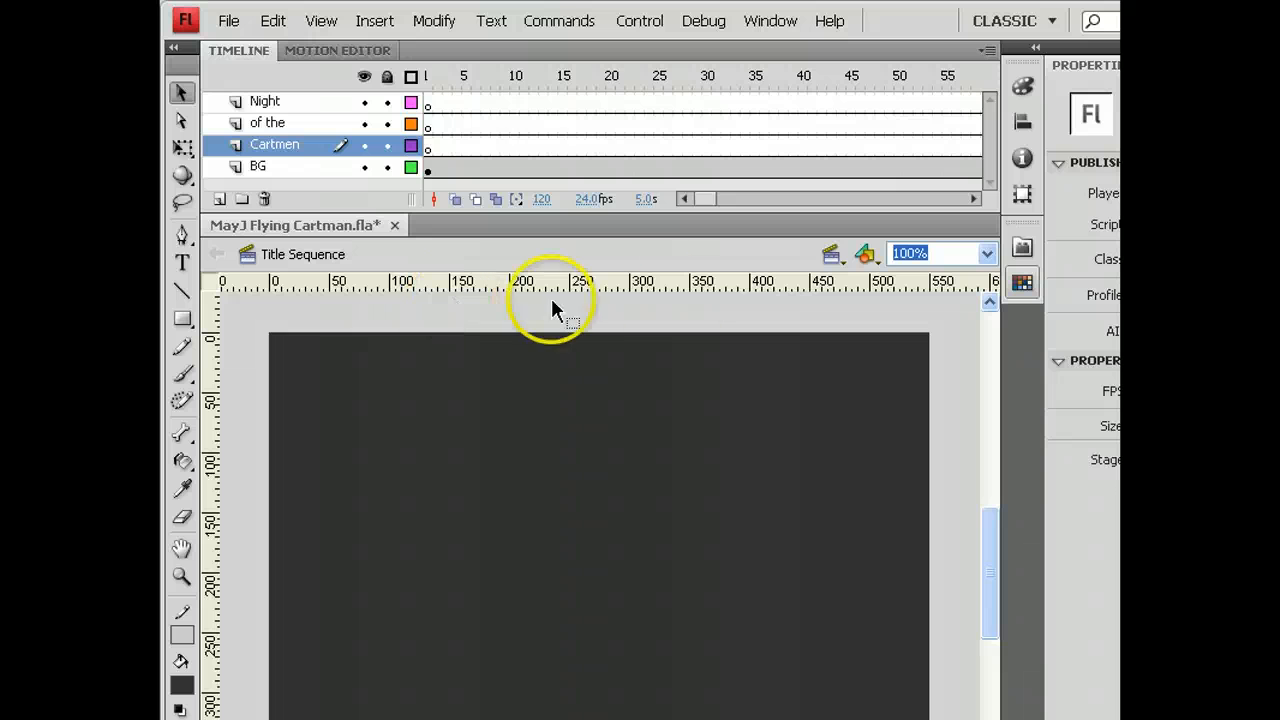
Select frame 20 on the Night layer and set the fill colour to white.
left_click(590, 100)
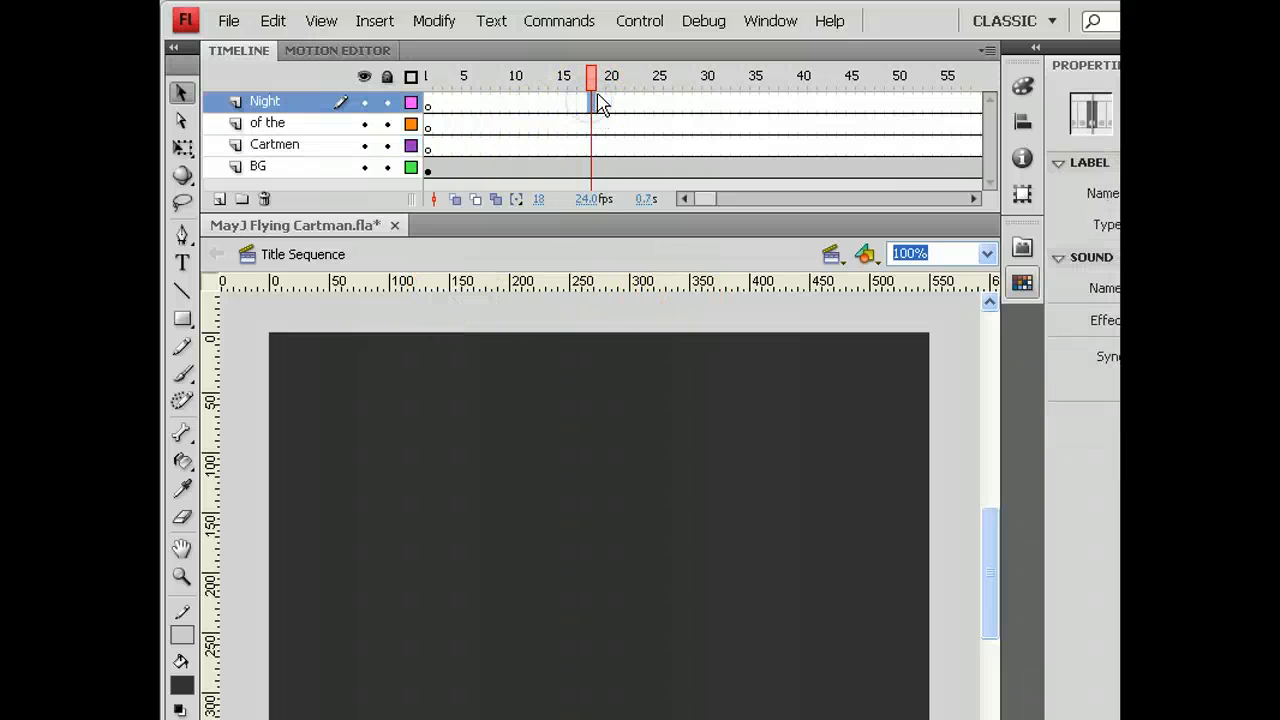
left_click(439, 76)
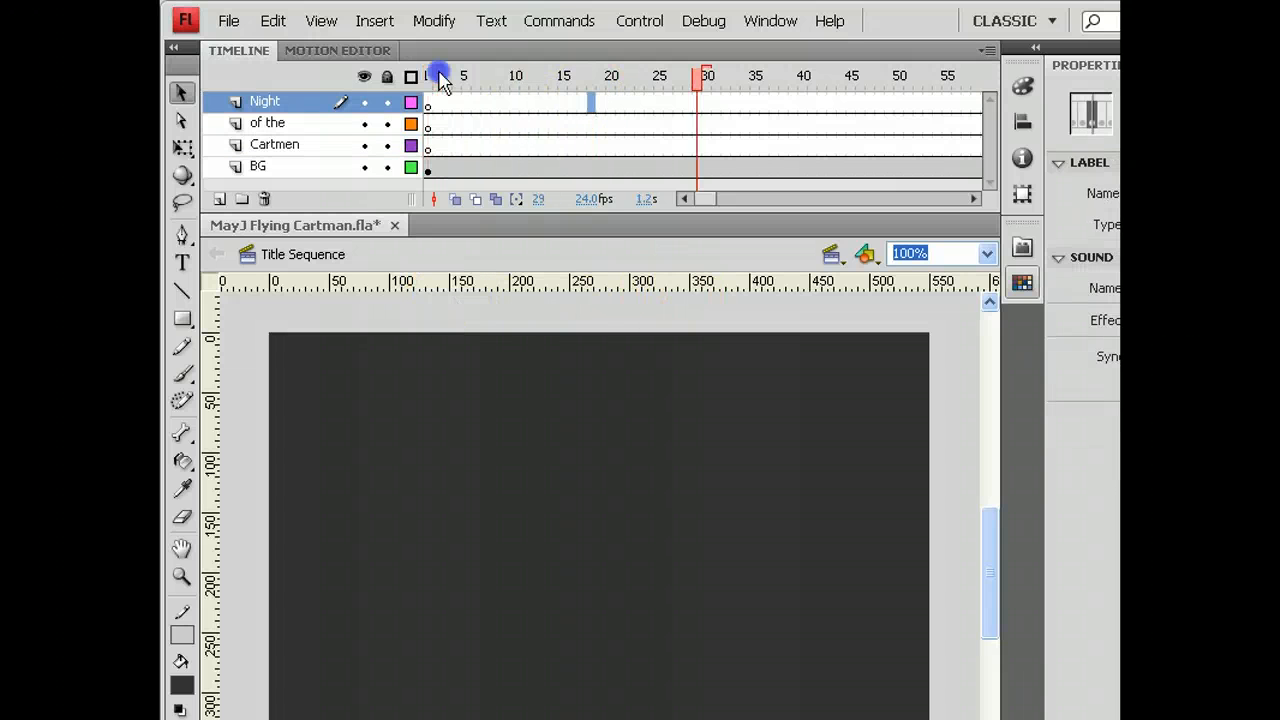
left_click(668, 77)
left_click(611, 103)
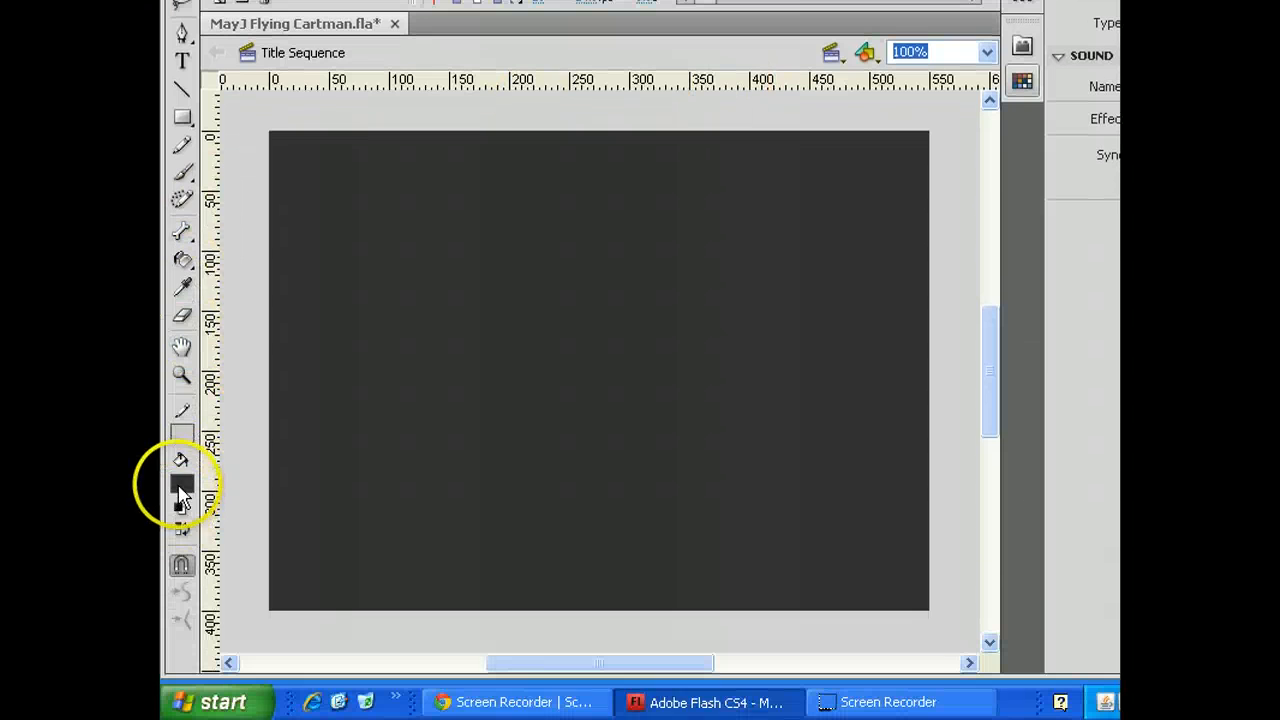
left_click(181, 685)
left_click(205, 310)
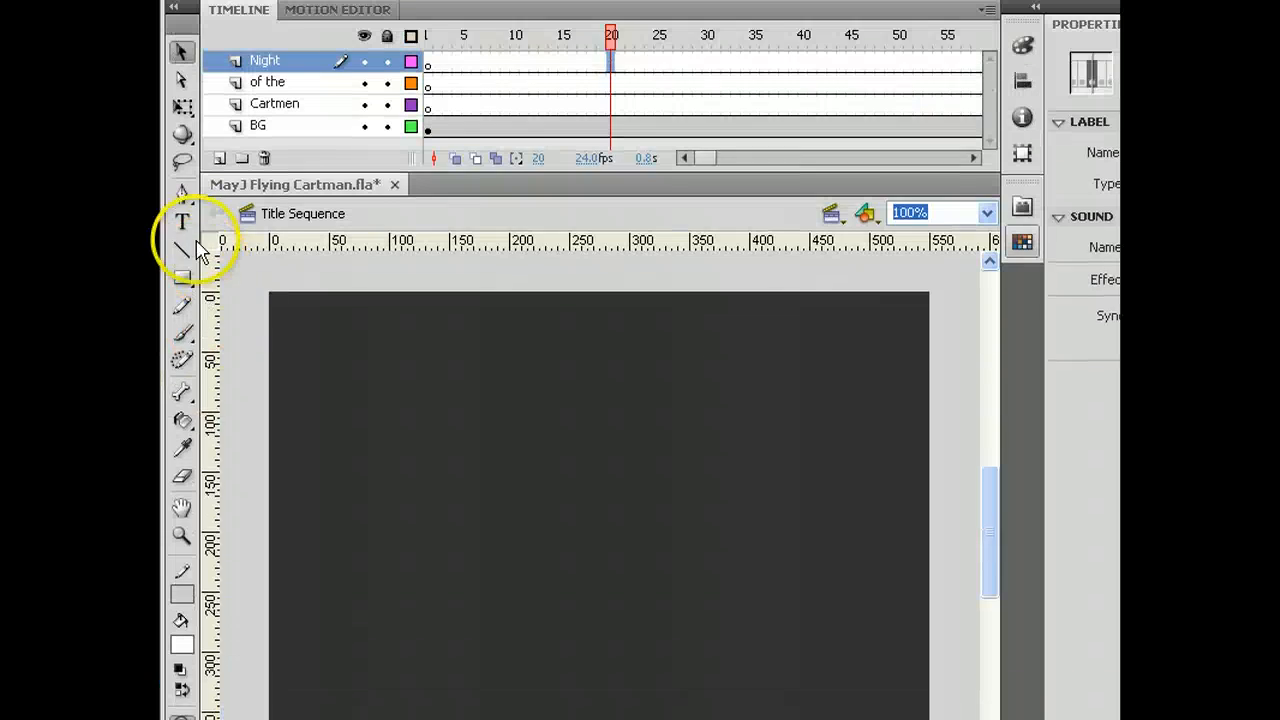
Add the white static text "Night" near the upper middle of the stage on the Night layer.
left_click(184, 62)
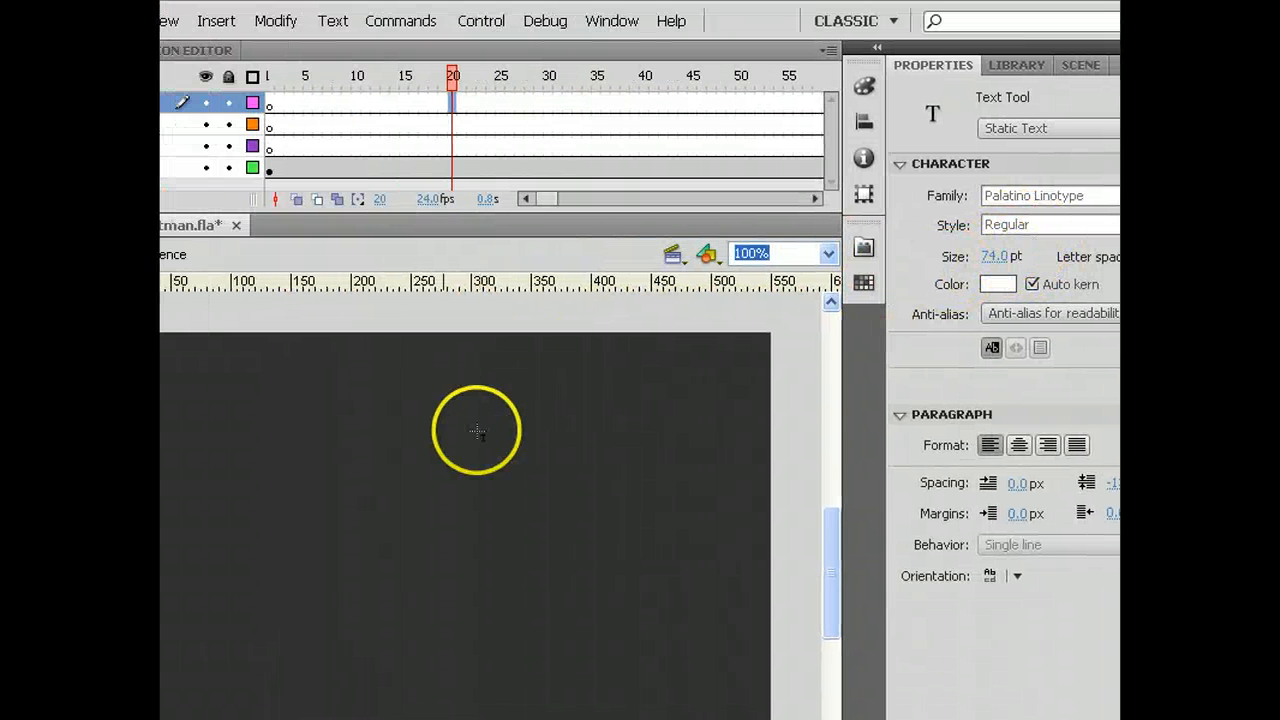
left_click(464, 440)
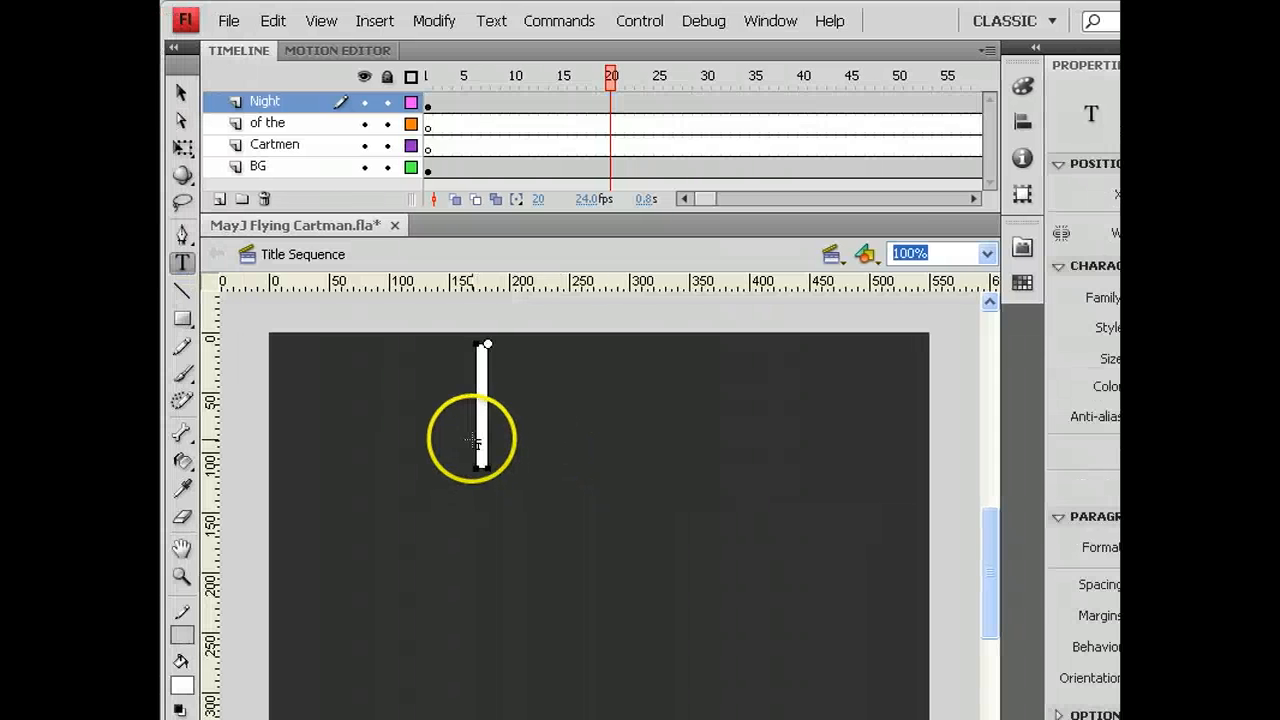
type("Night")
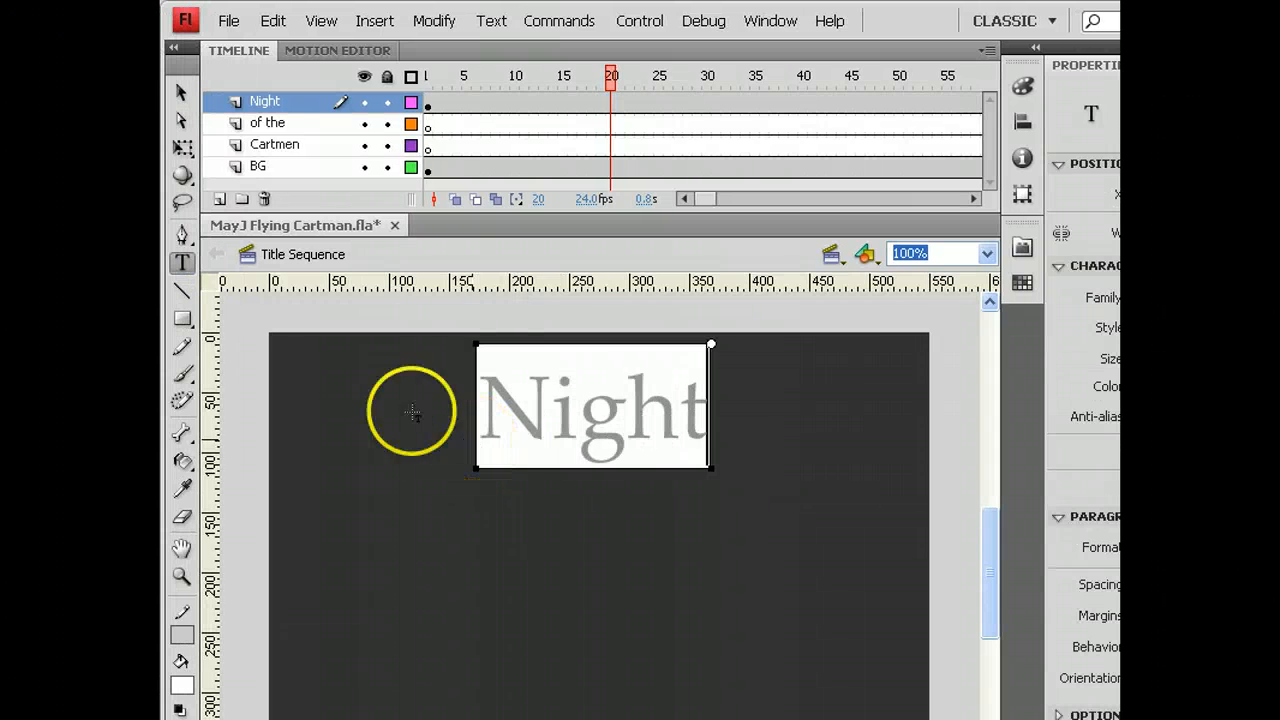
left_click(181, 93)
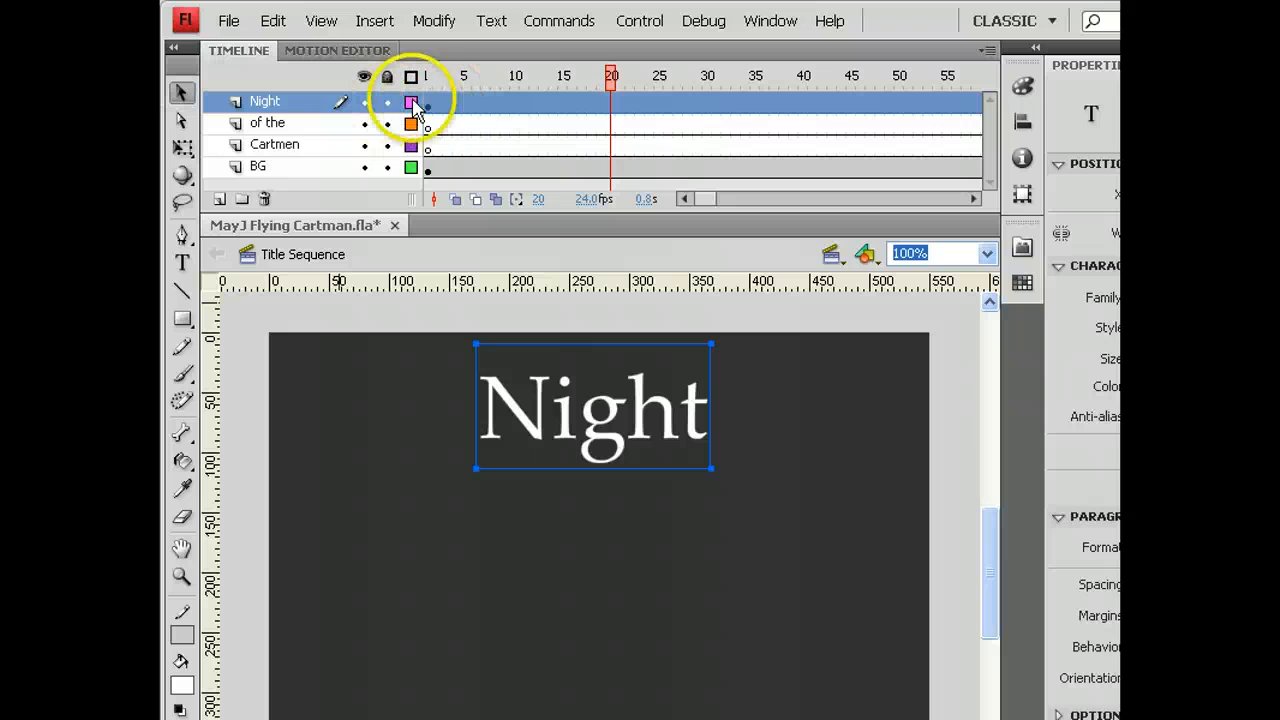
Move the Night layer's keyframe from frame 1 to frame 16.
left_click(430, 75)
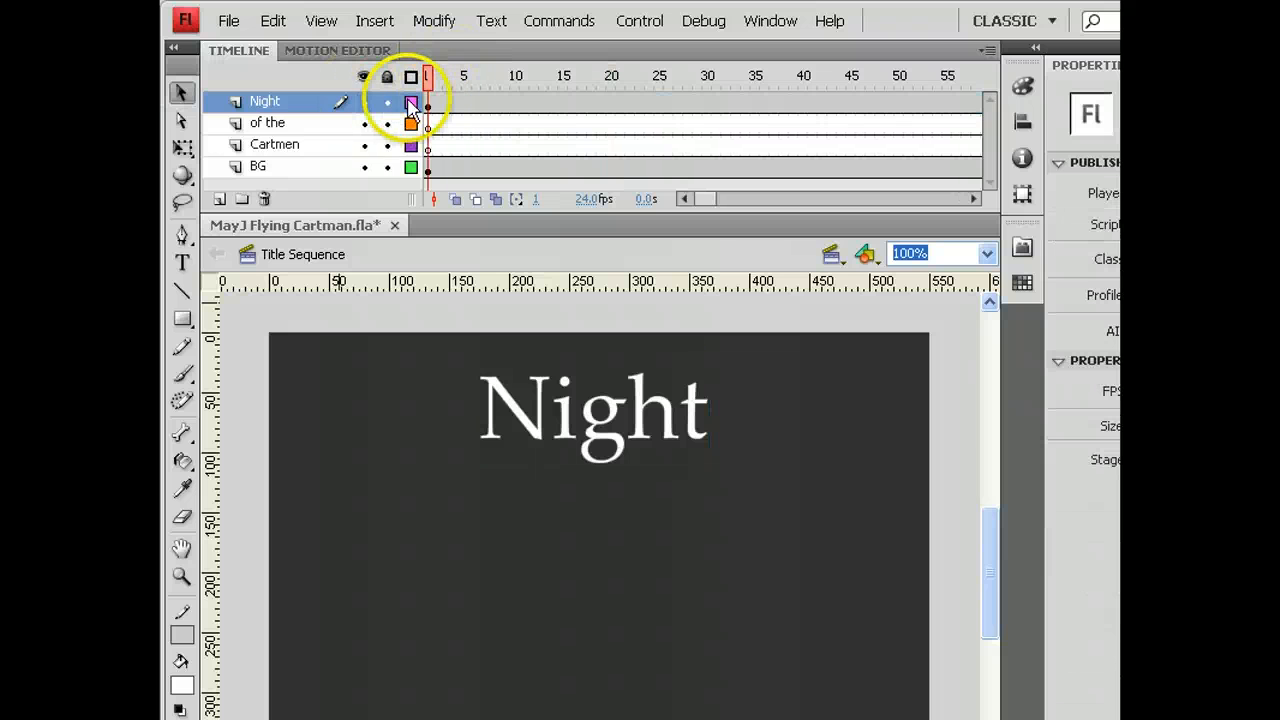
left_click(428, 102)
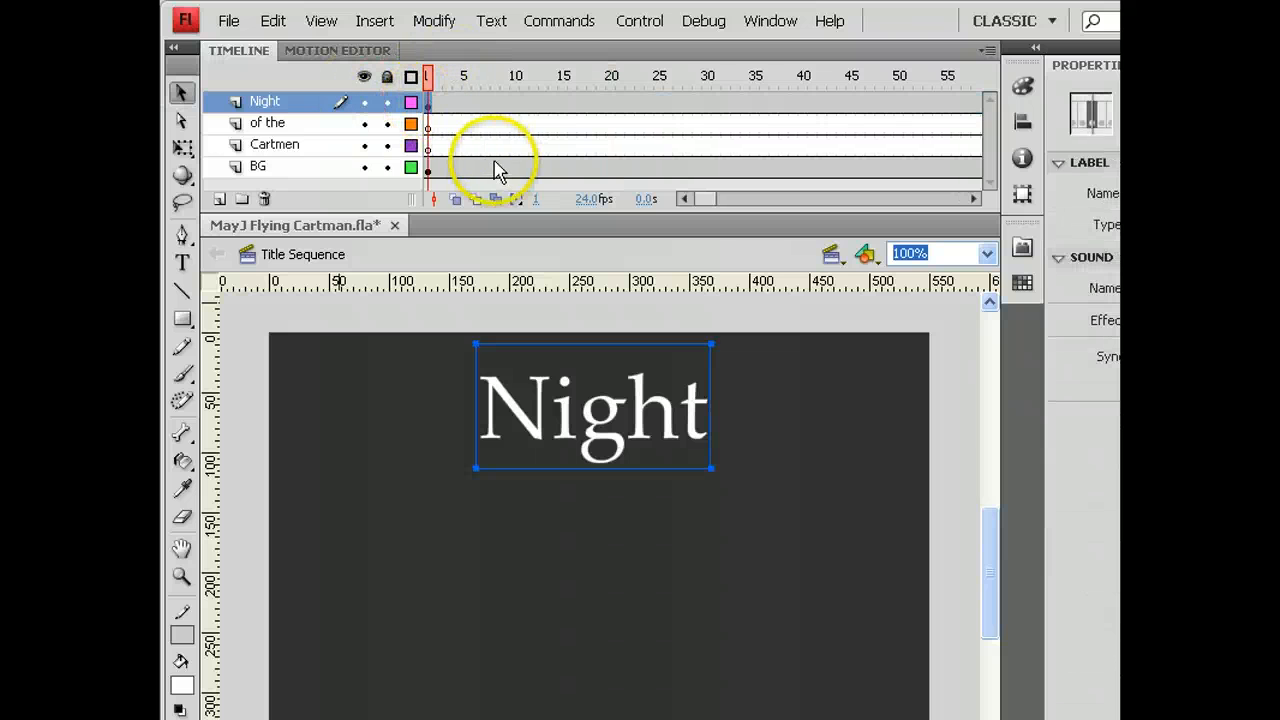
left_click(428, 102)
left_click(690, 104)
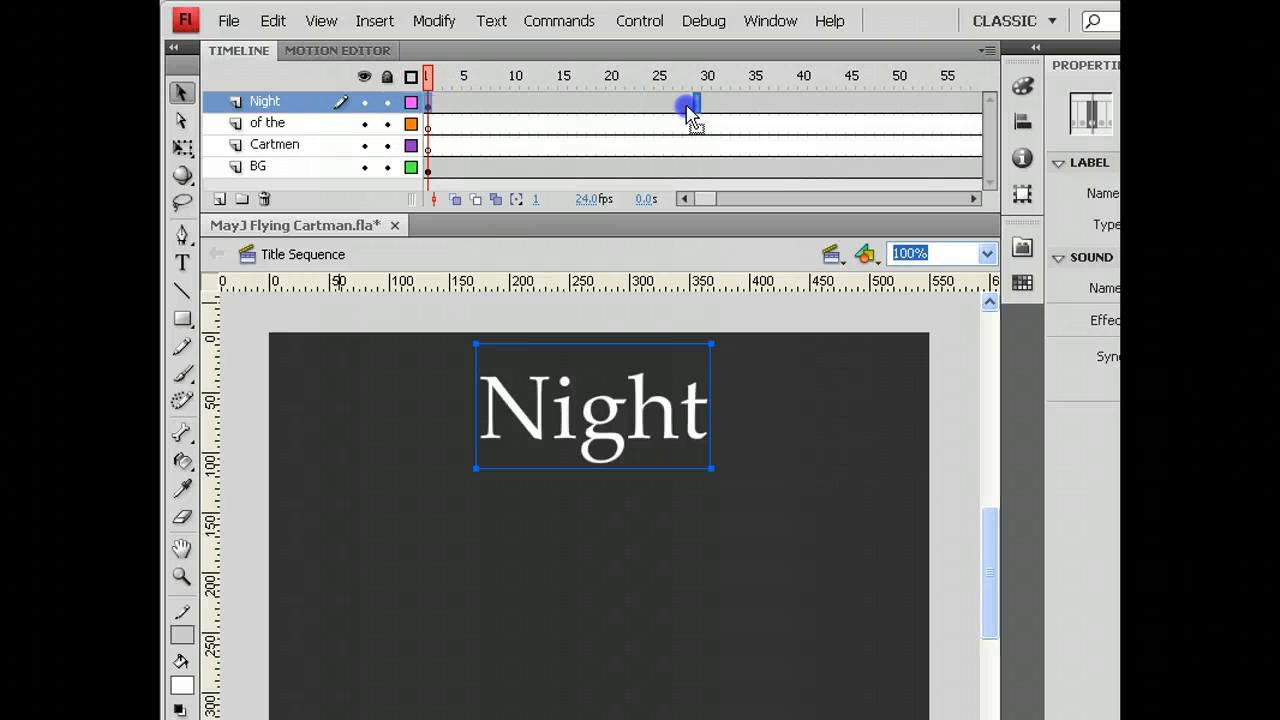
left_click_drag(655, 108, 578, 104)
key("Return")
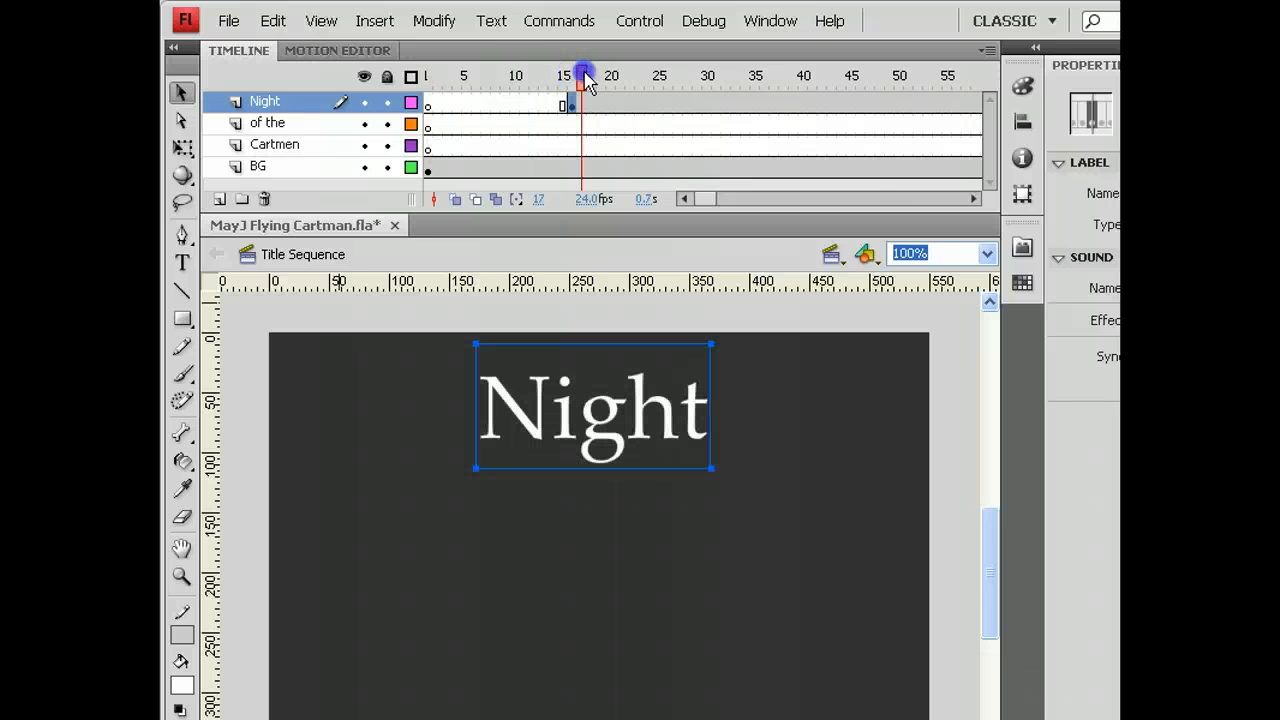
On the "of the" layer, add the text "of the" below Night in a new keyframe at frame 28 and shift that keyframe to frame 24.
left_click(686, 123)
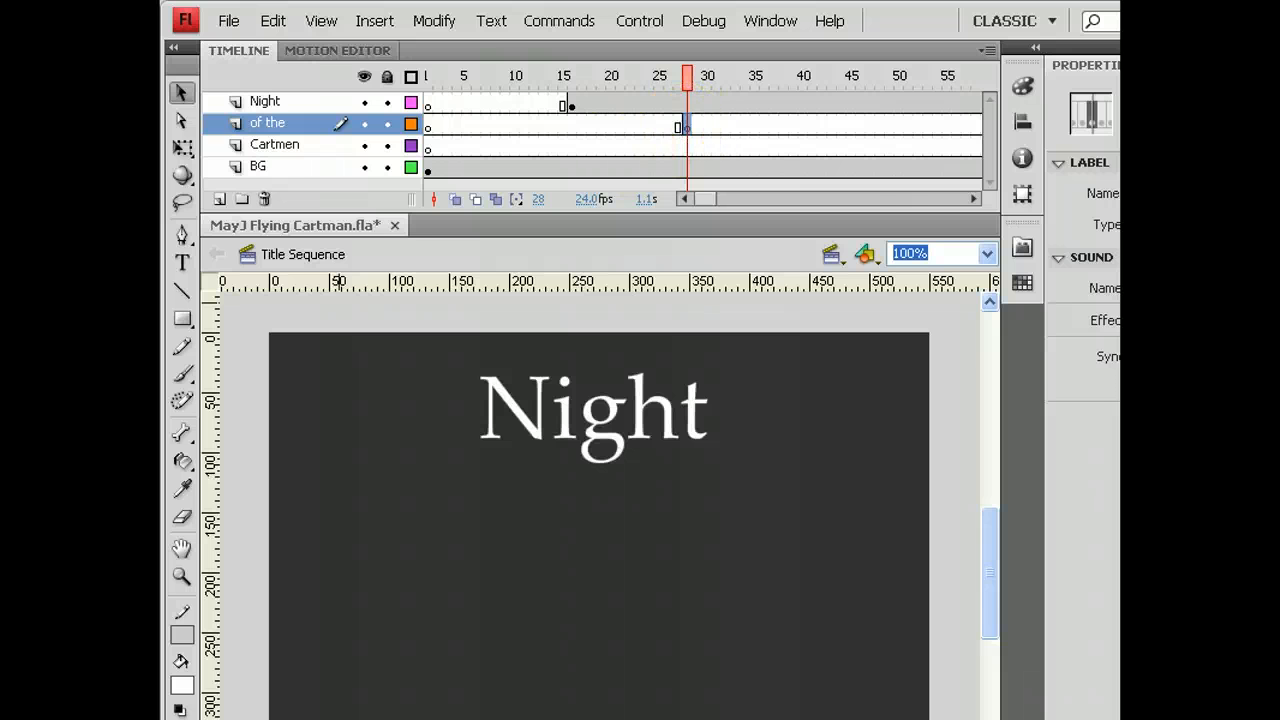
left_click(182, 262)
left_click(490, 516)
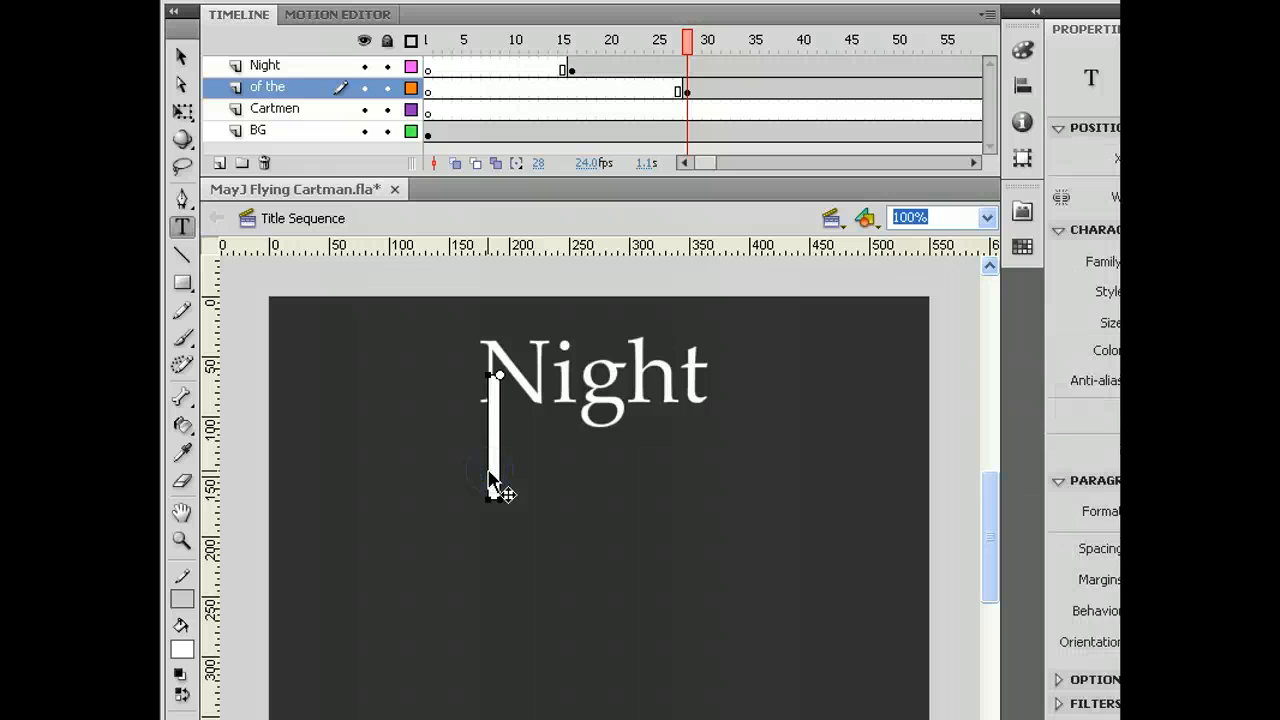
type("of the")
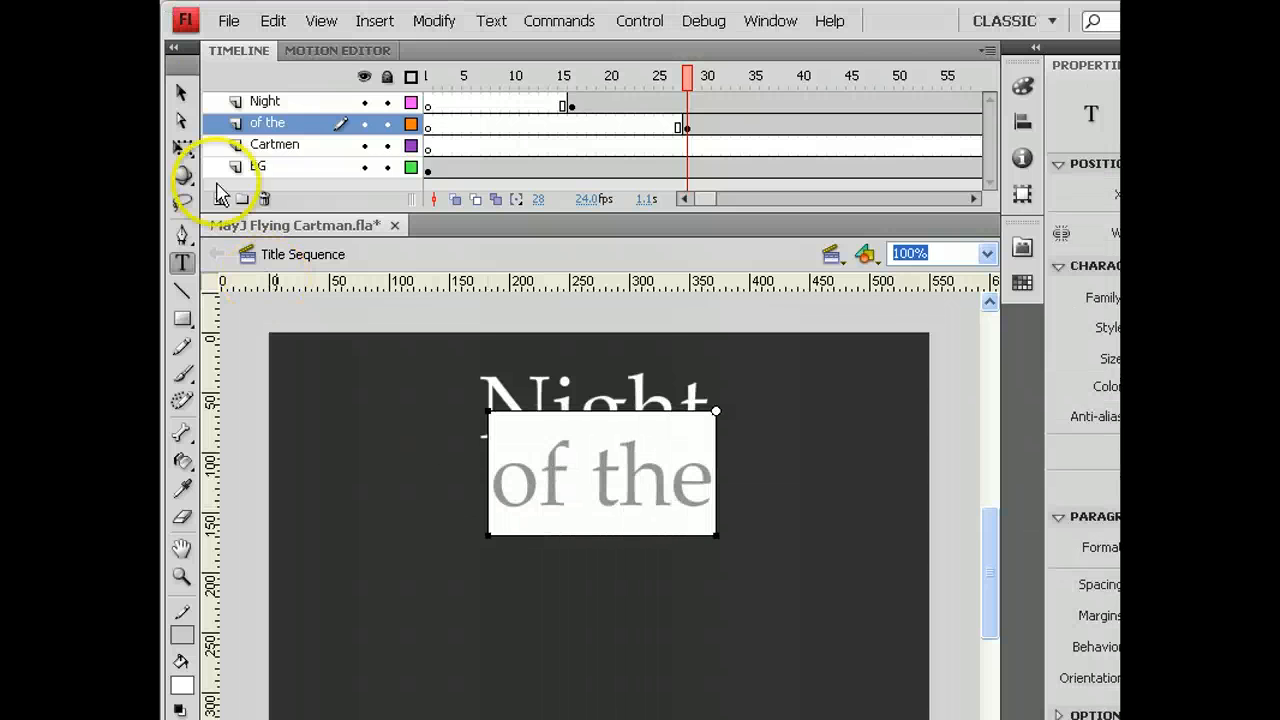
left_click(182, 56)
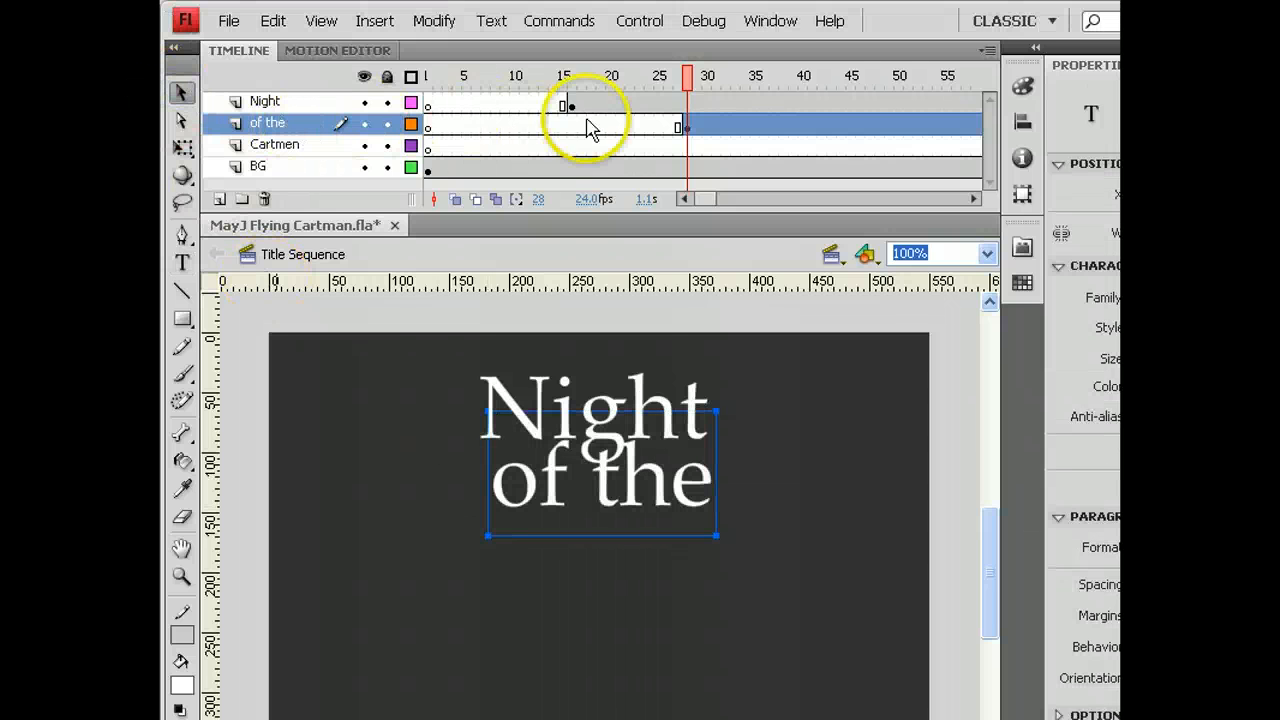
left_click(686, 128)
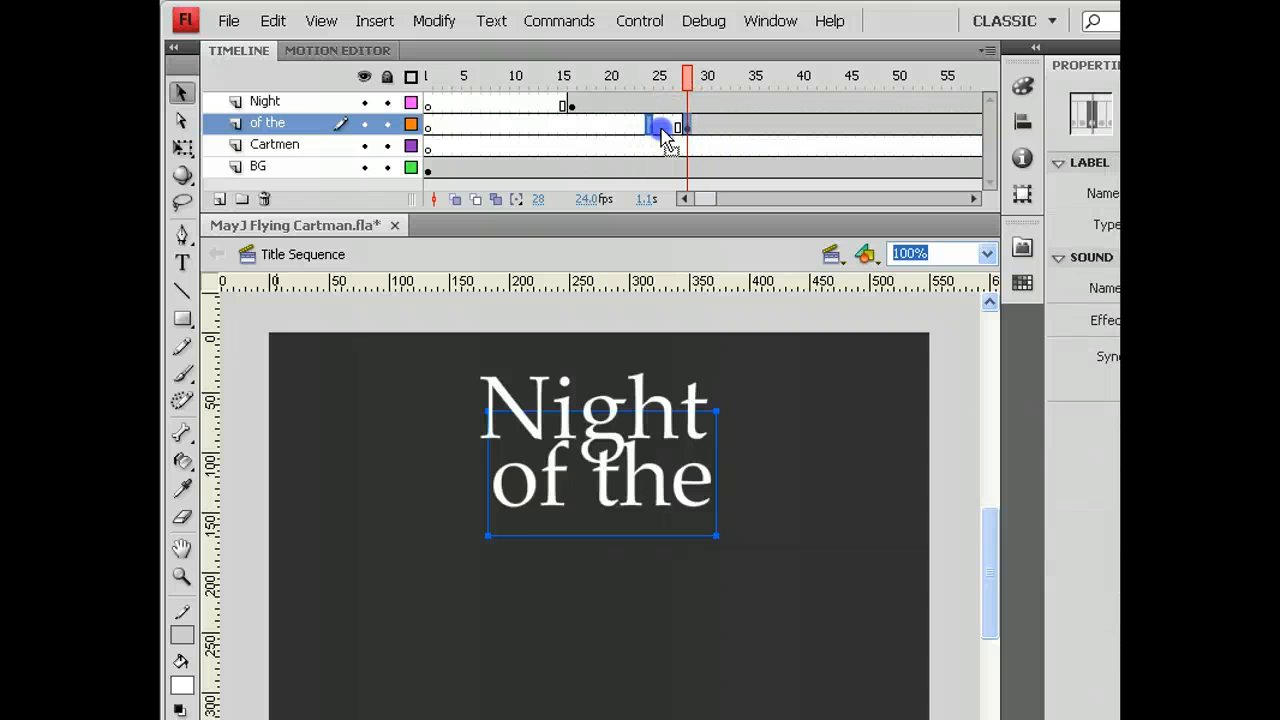
left_click_drag(662, 130, 656, 116)
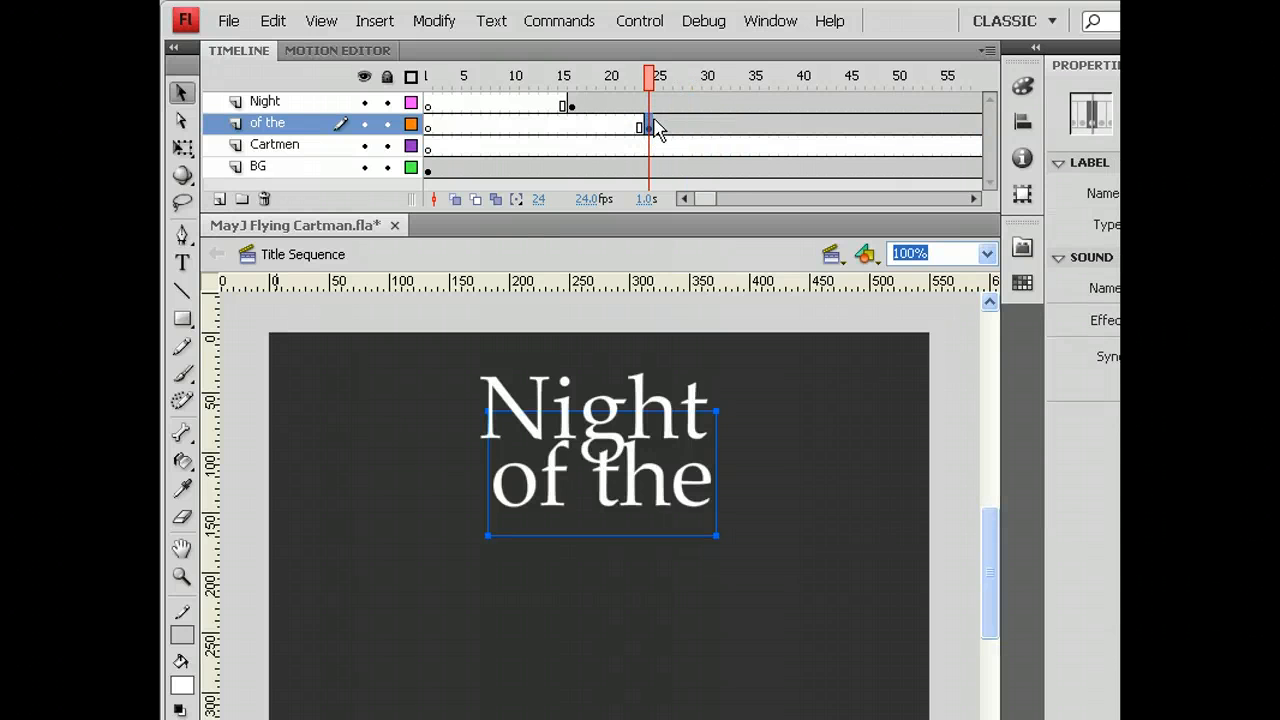
Insert a blank keyframe at frame 31 on the Cartmen layer and add the text "CARTMEN" in capitals below "of the".
left_click(720, 148)
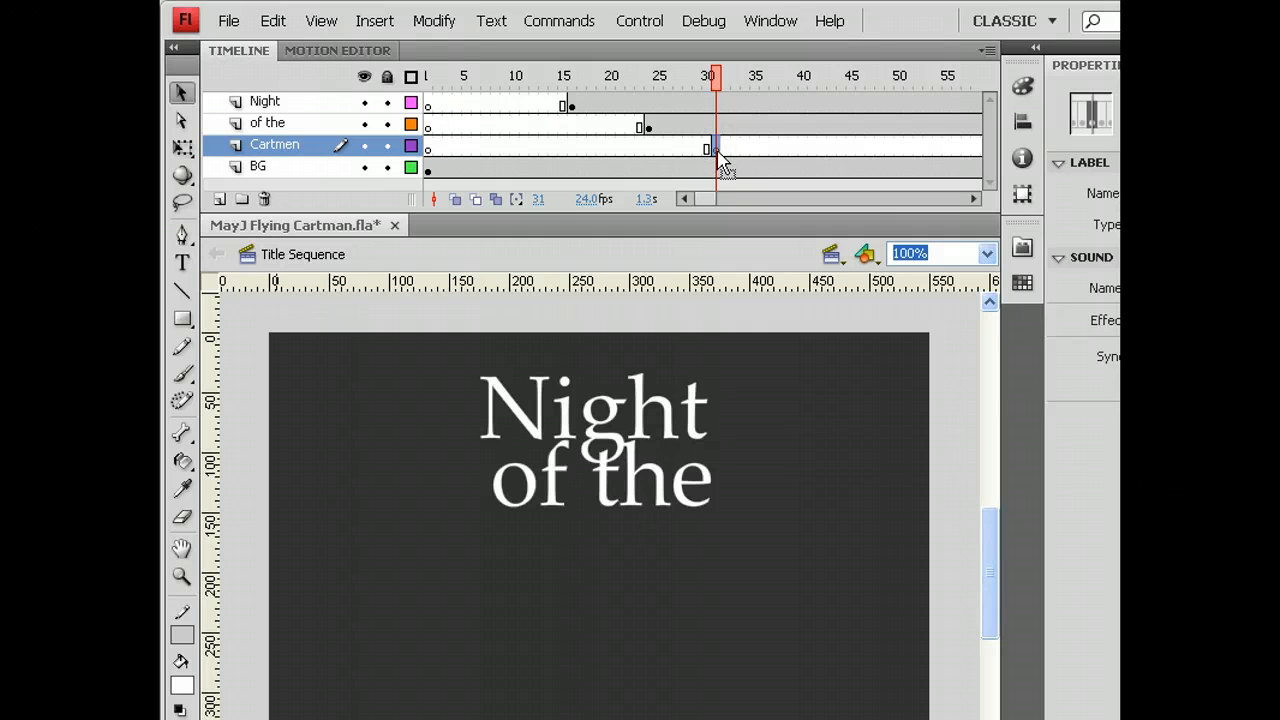
left_click(181, 263)
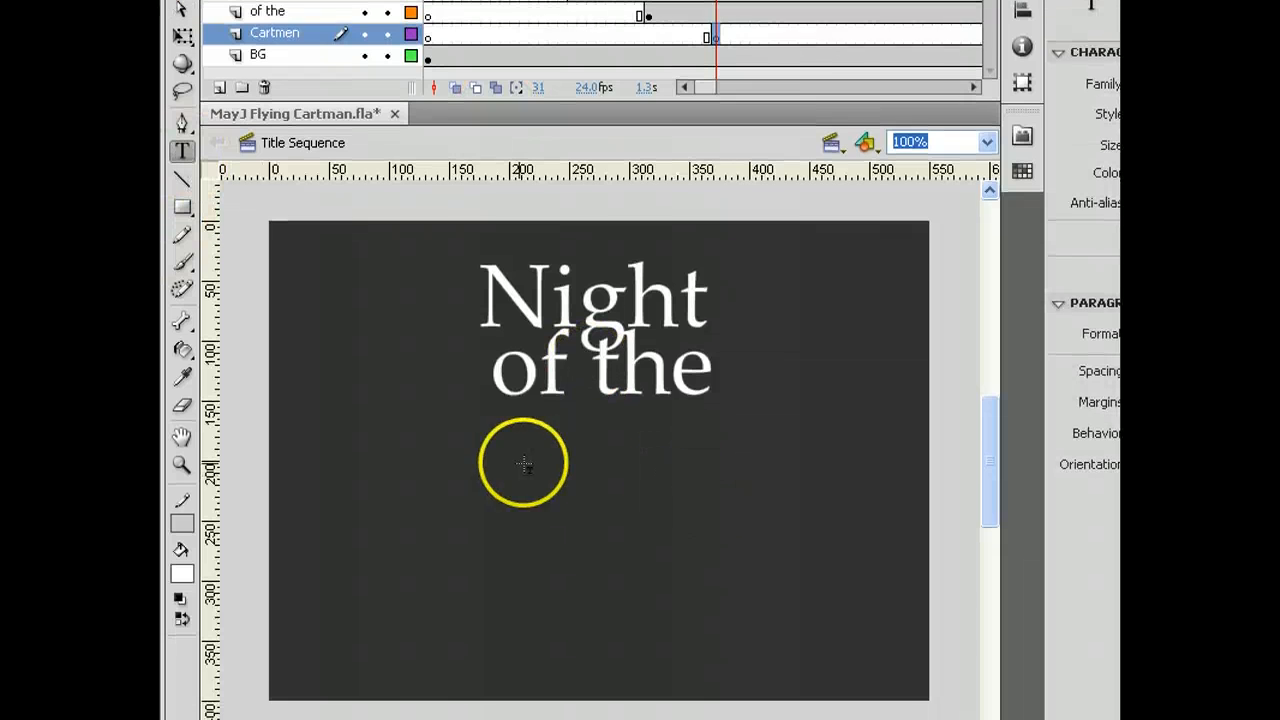
left_click(527, 573)
type("Car")
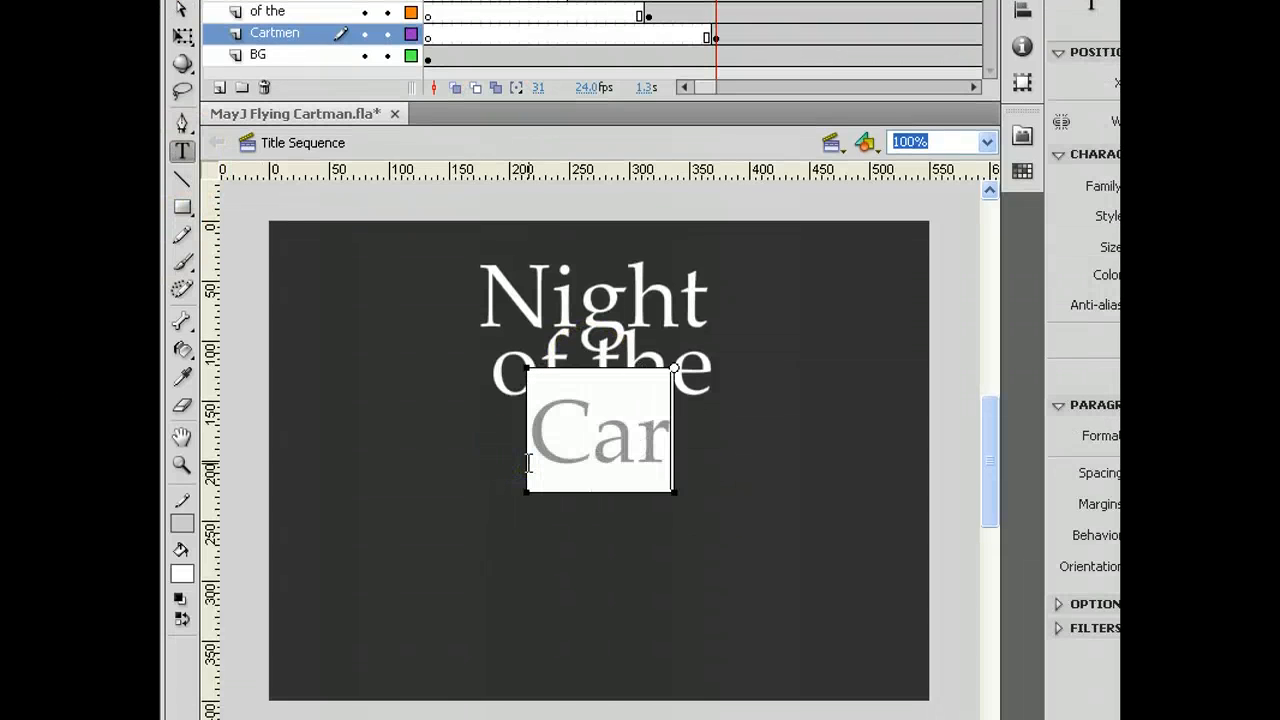
type("tmen")
key("ctrl+a")
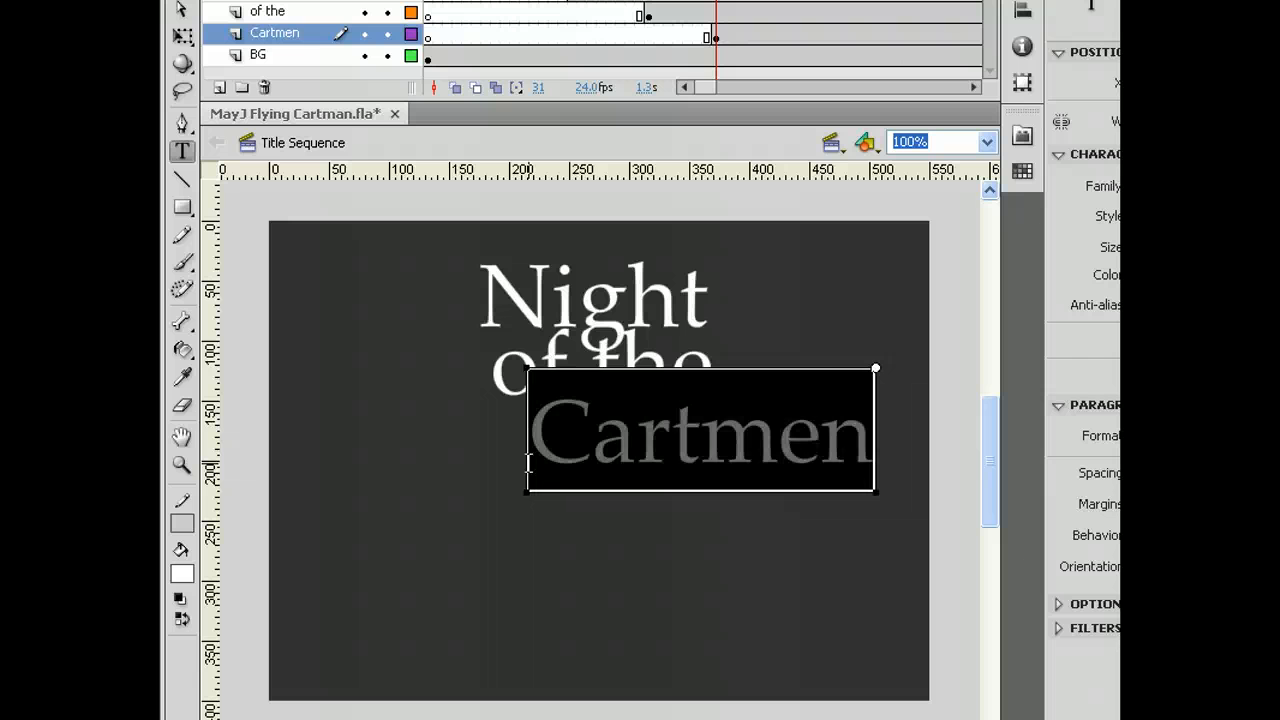
type("CARTMEN")
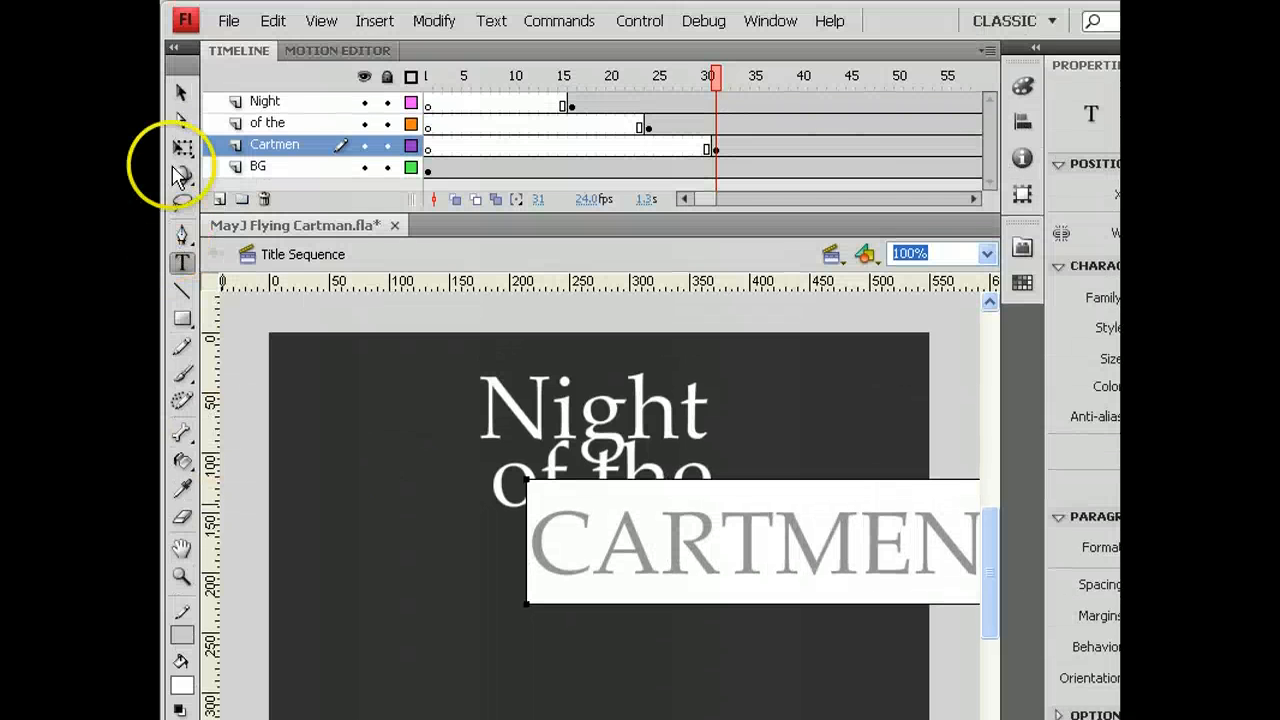
left_click(181, 93)
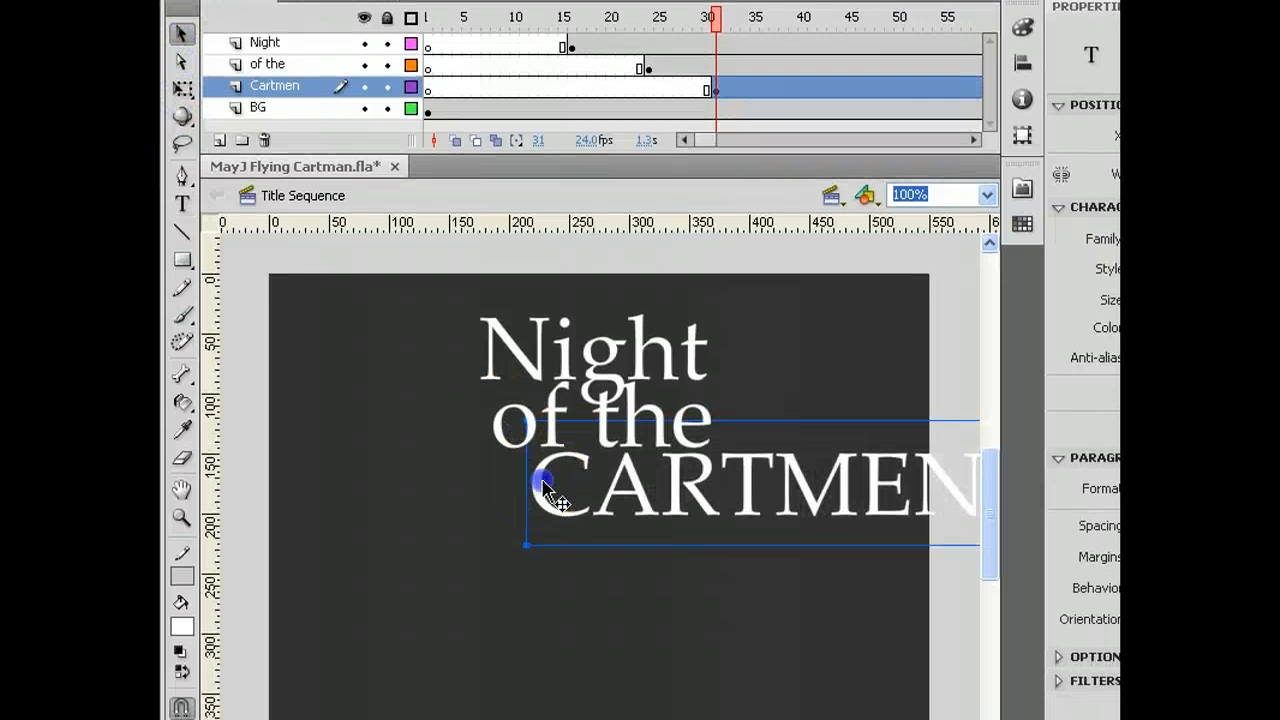
Move CARTMEN to the lower part of the stage and stack "of the" and Night above it with their left edges aligned.
left_click_drag(548, 490, 406, 629)
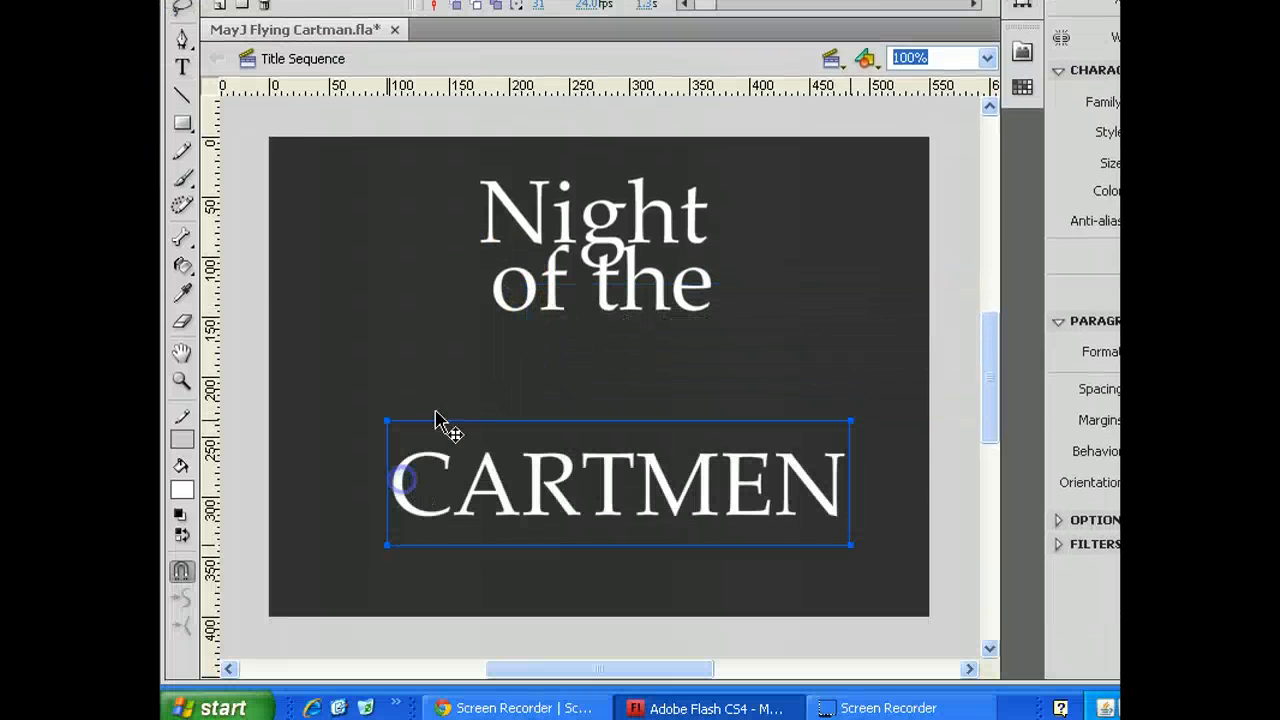
left_click(533, 288)
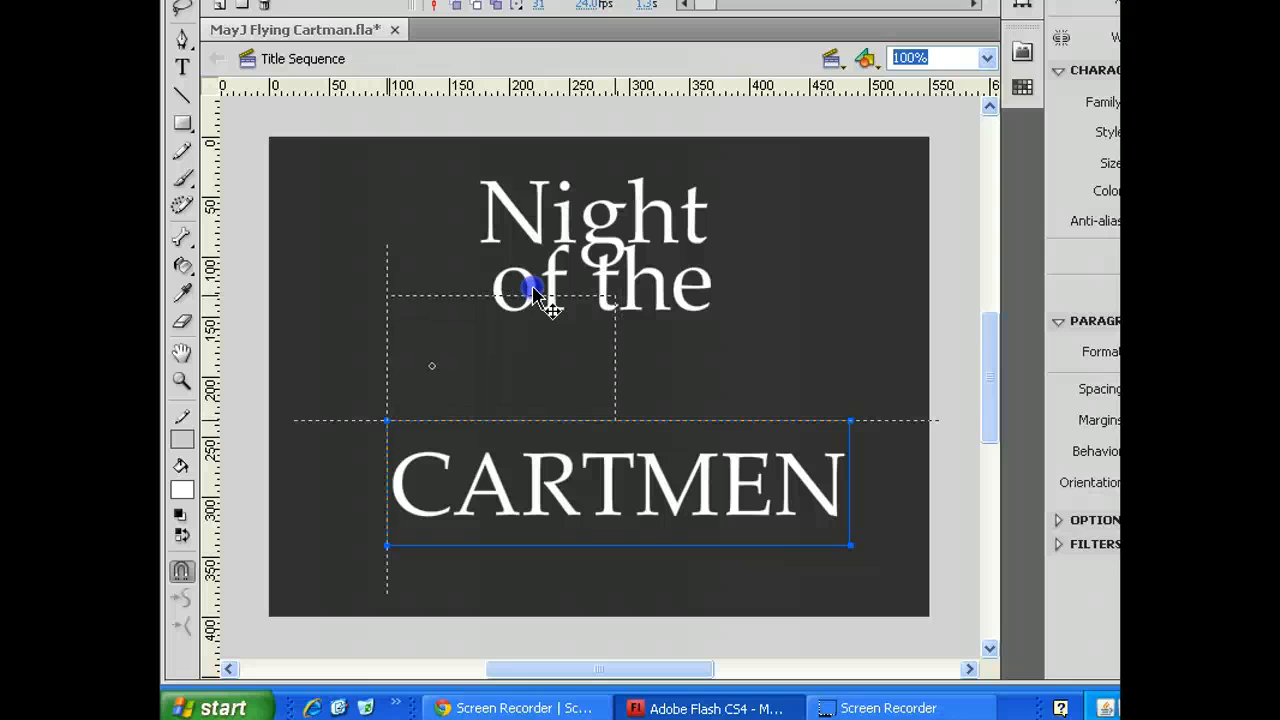
left_click_drag(433, 367, 433, 370)
left_click(535, 234)
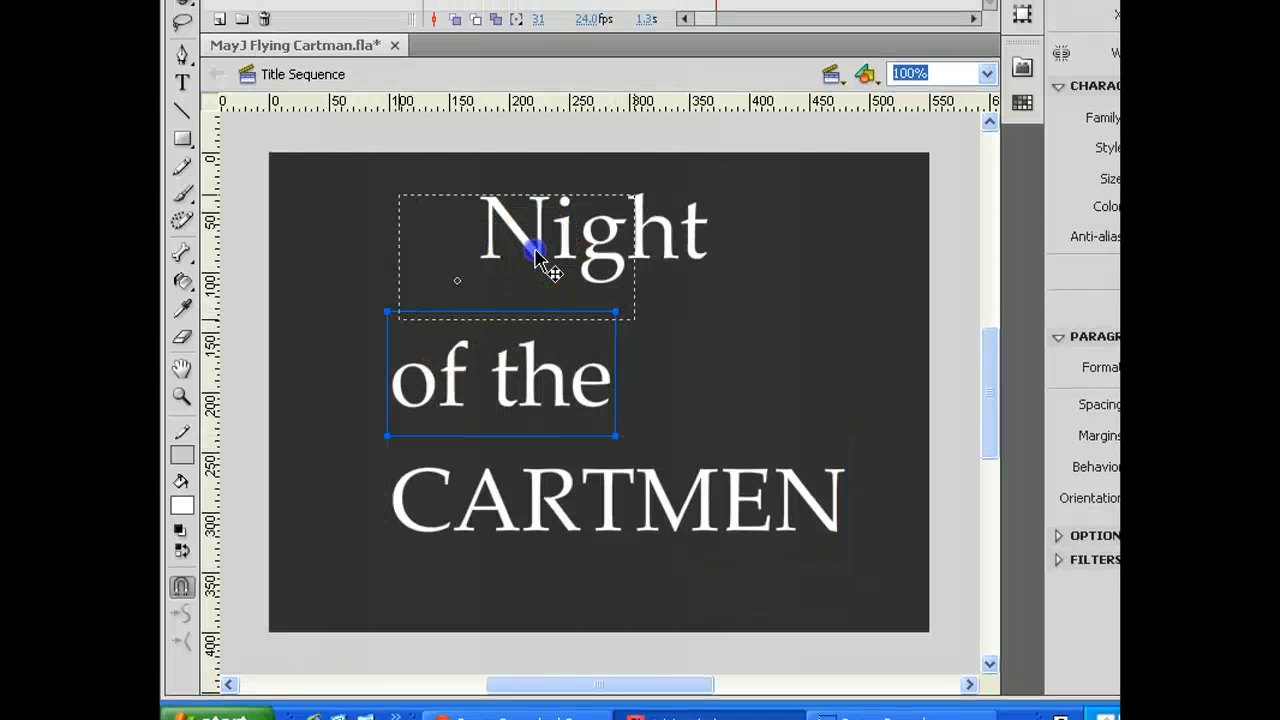
left_click_drag(447, 278, 447, 278)
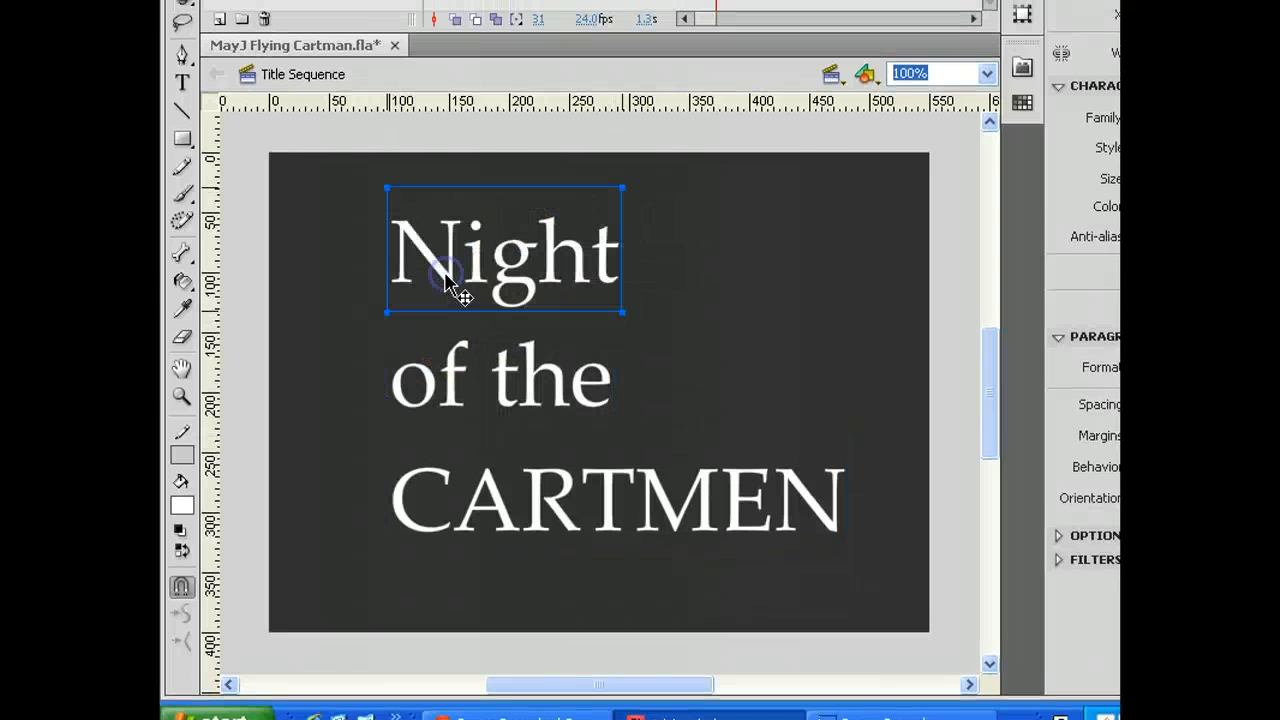
Tighten the title's line spacing by moving "of the" up towards Night and CARTMEN up beneath it.
left_click(451, 385)
left_click_drag(447, 357, 447, 357)
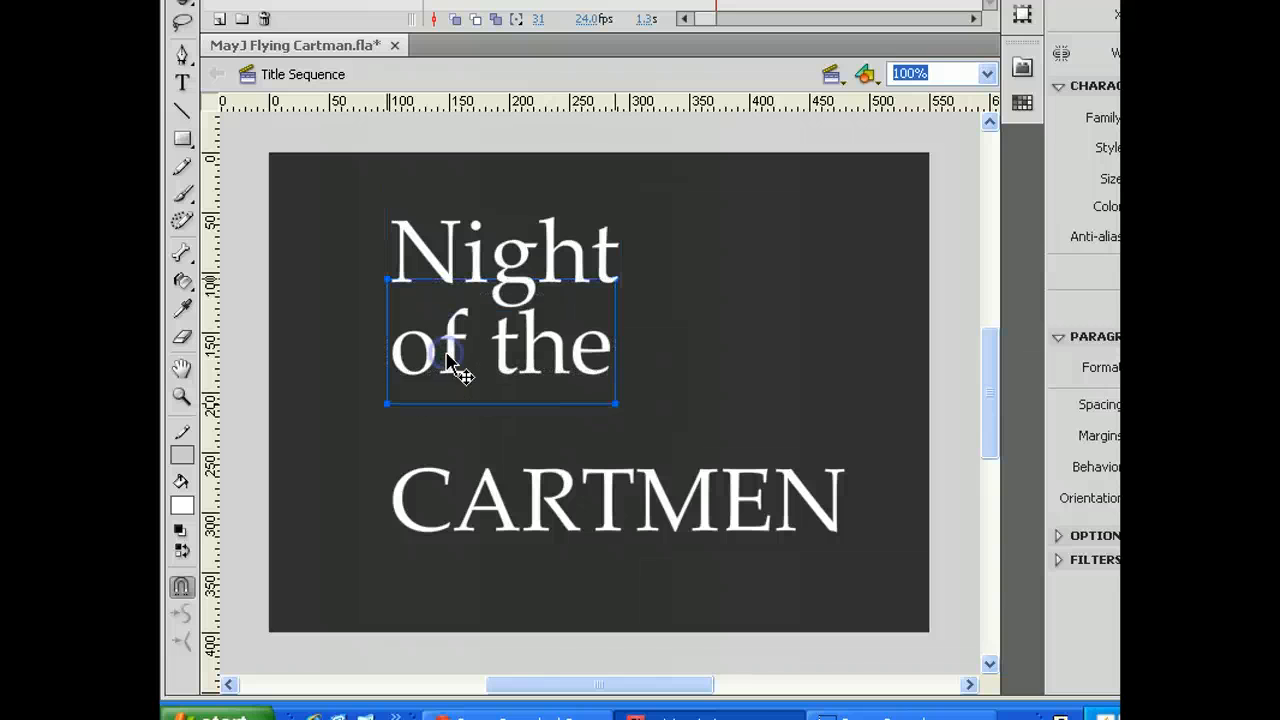
left_click(476, 508)
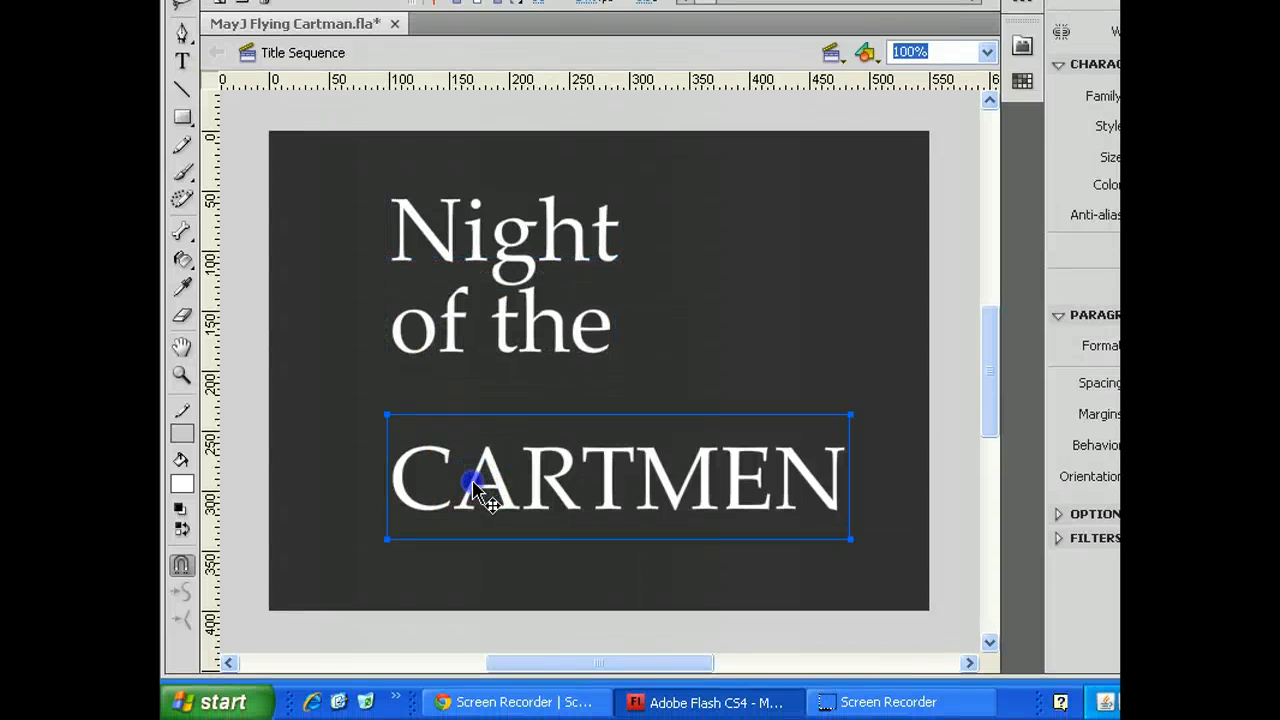
left_click_drag(472, 424, 475, 428)
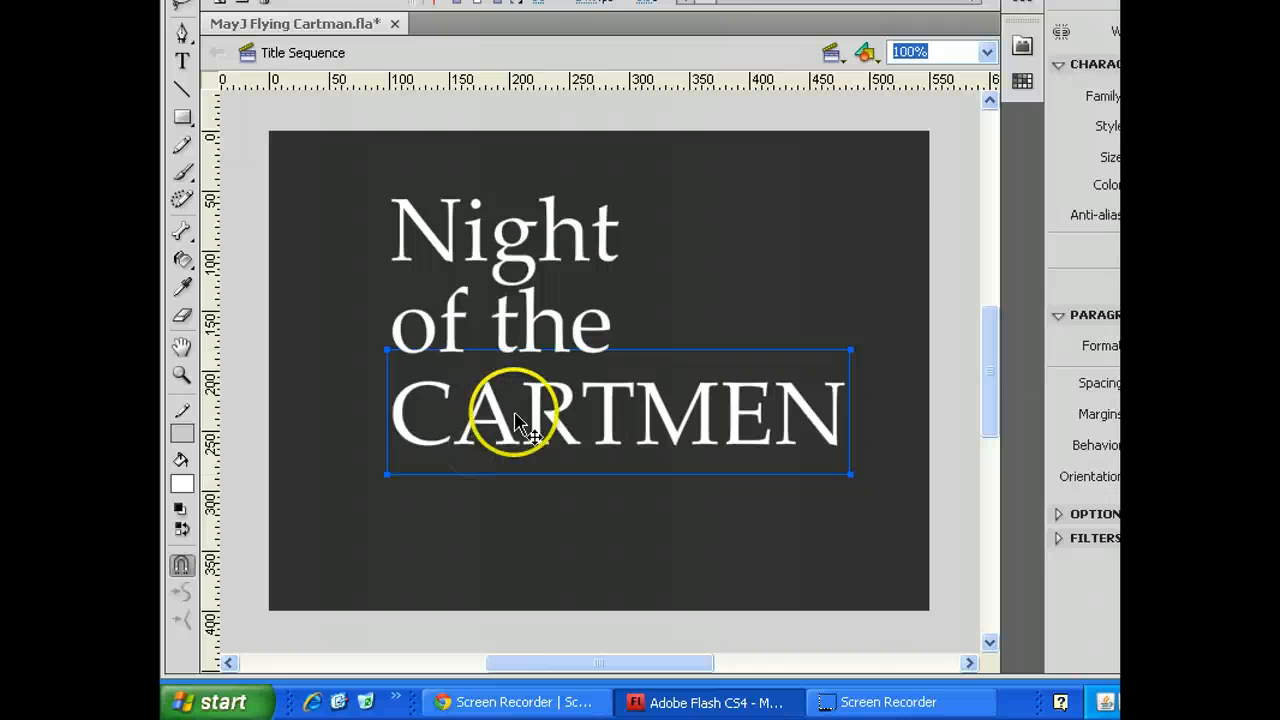
Change the font of the CARTMEN text to Arial in the Bold style.
double_click(515, 420)
double_click(511, 411)
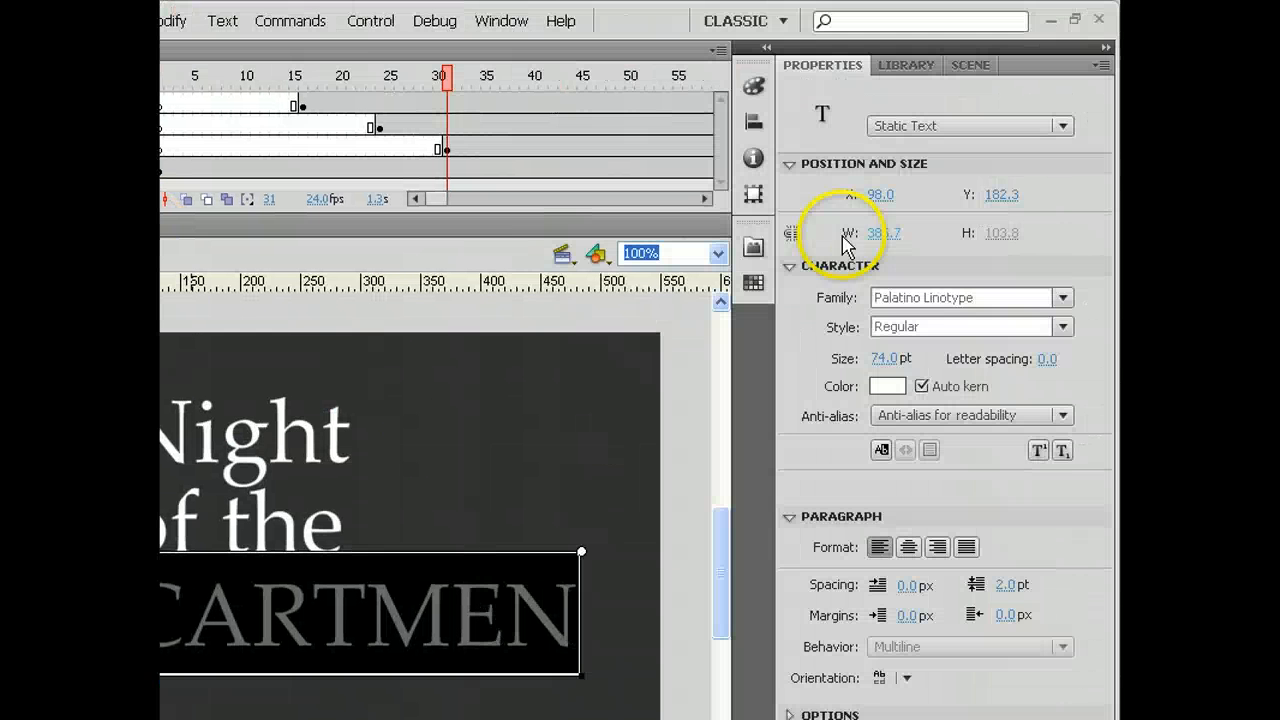
left_click(1061, 298)
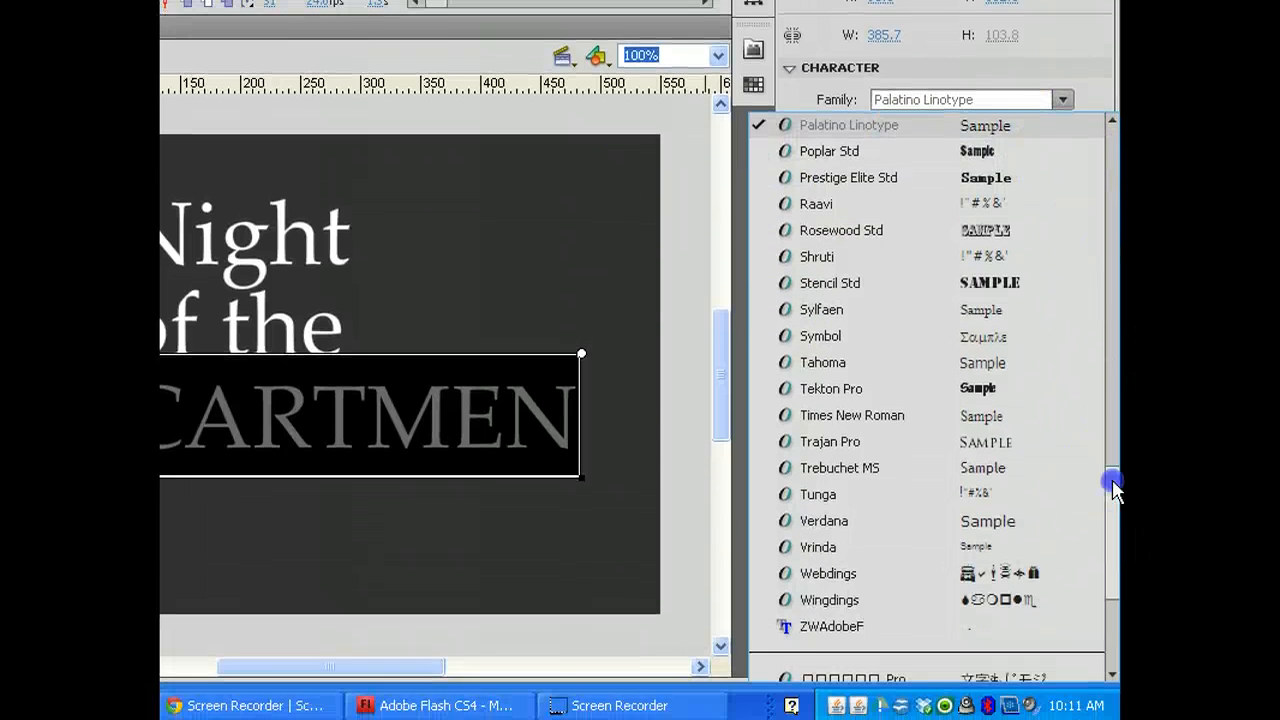
left_click_drag(1116, 515, 1117, 247)
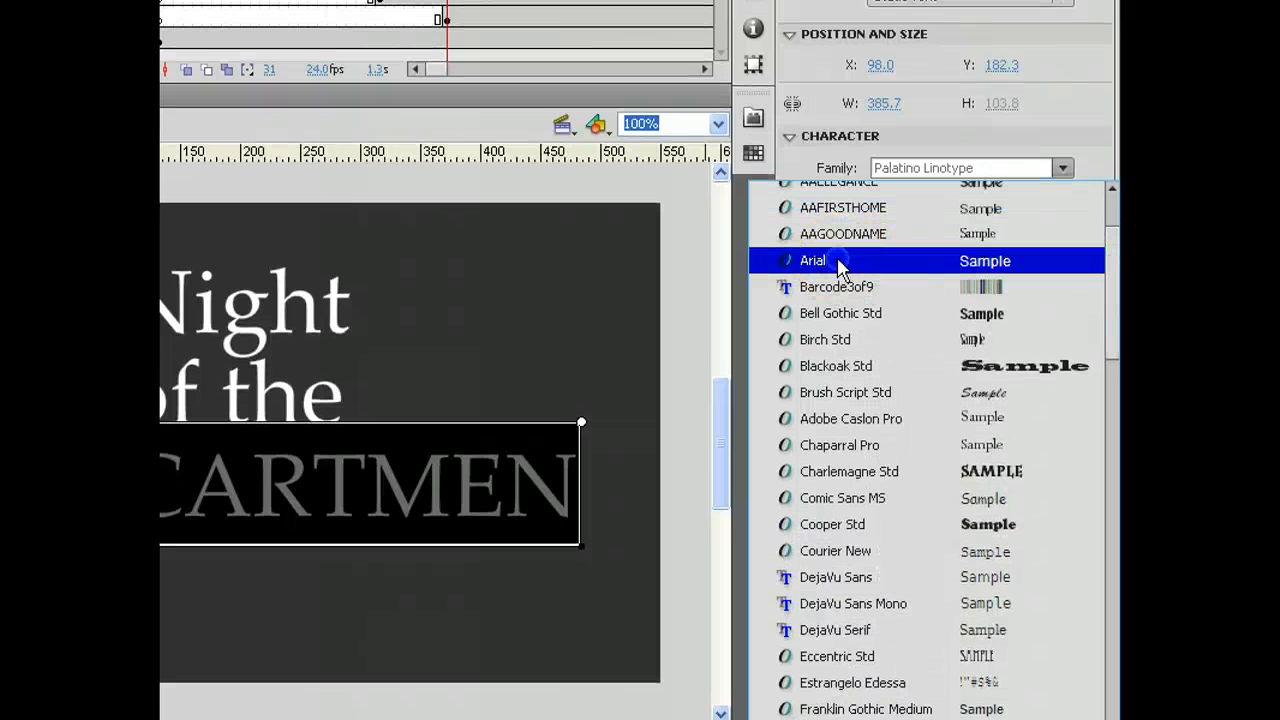
left_click(840, 260)
left_click(1063, 197)
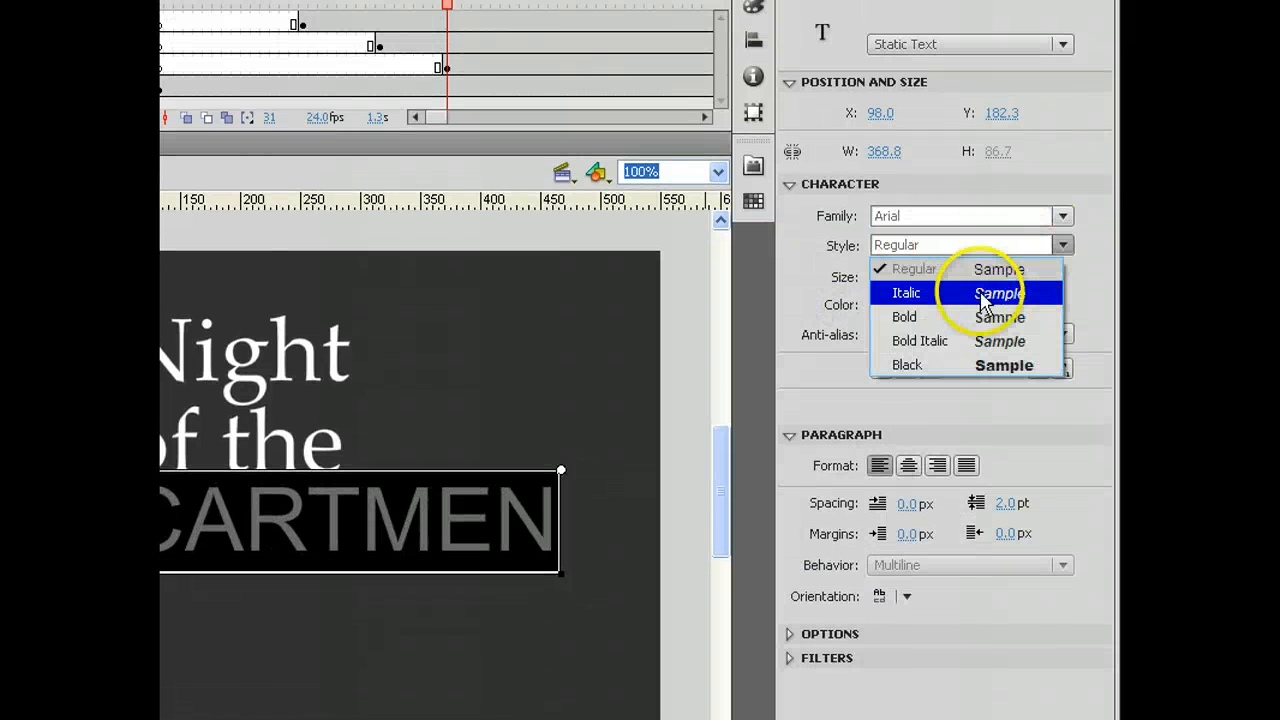
left_click(963, 318)
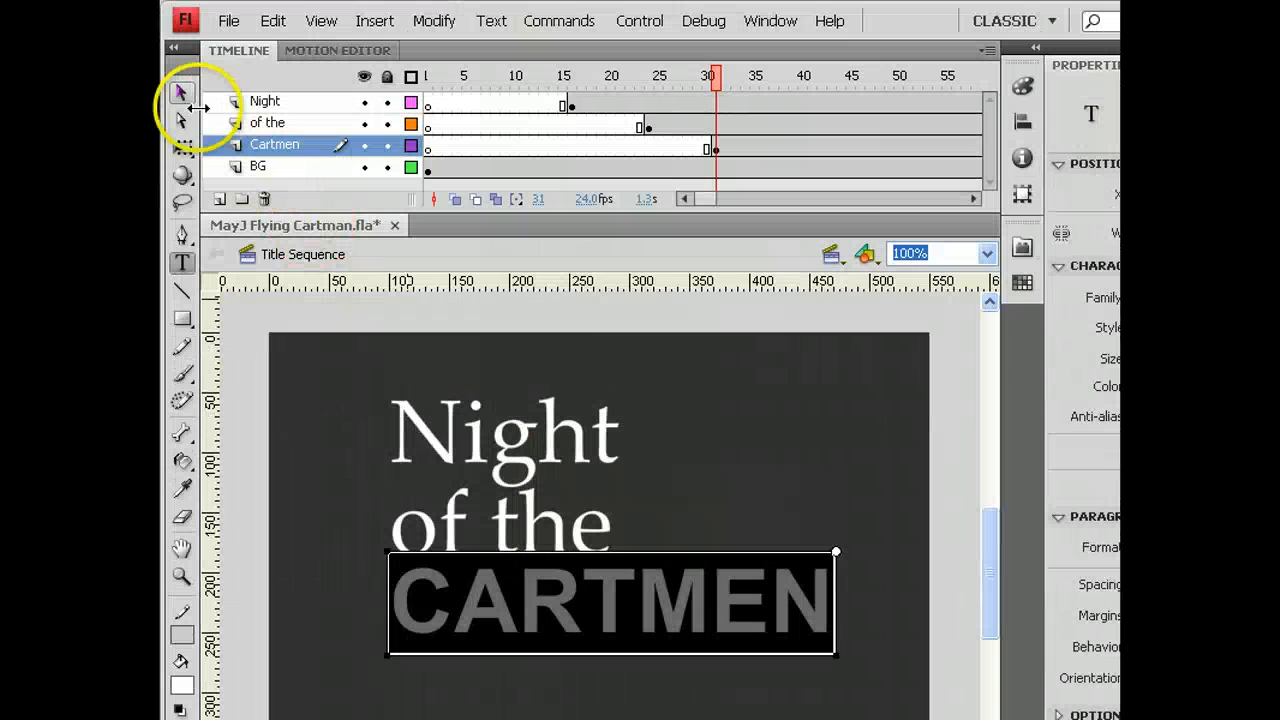
left_click(181, 92)
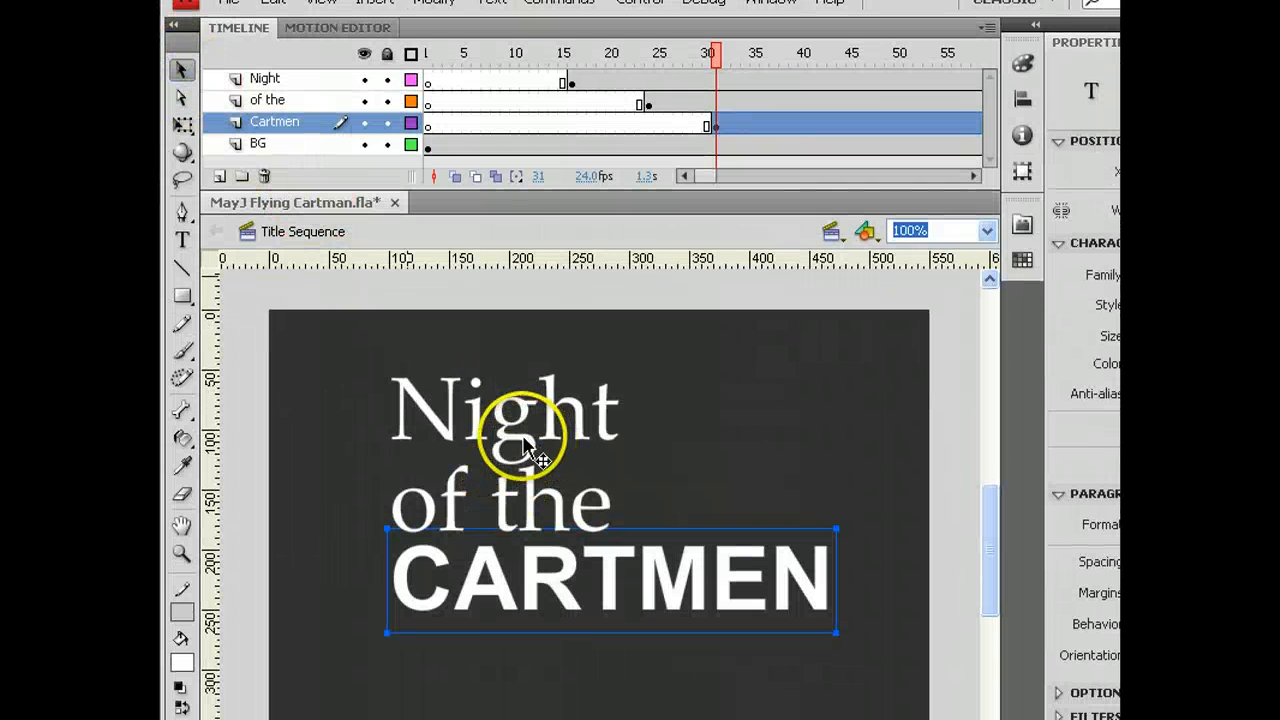
Enlarge the Night text with Free Transform until it is about as wide as CARTMEN.
left_click(534, 456)
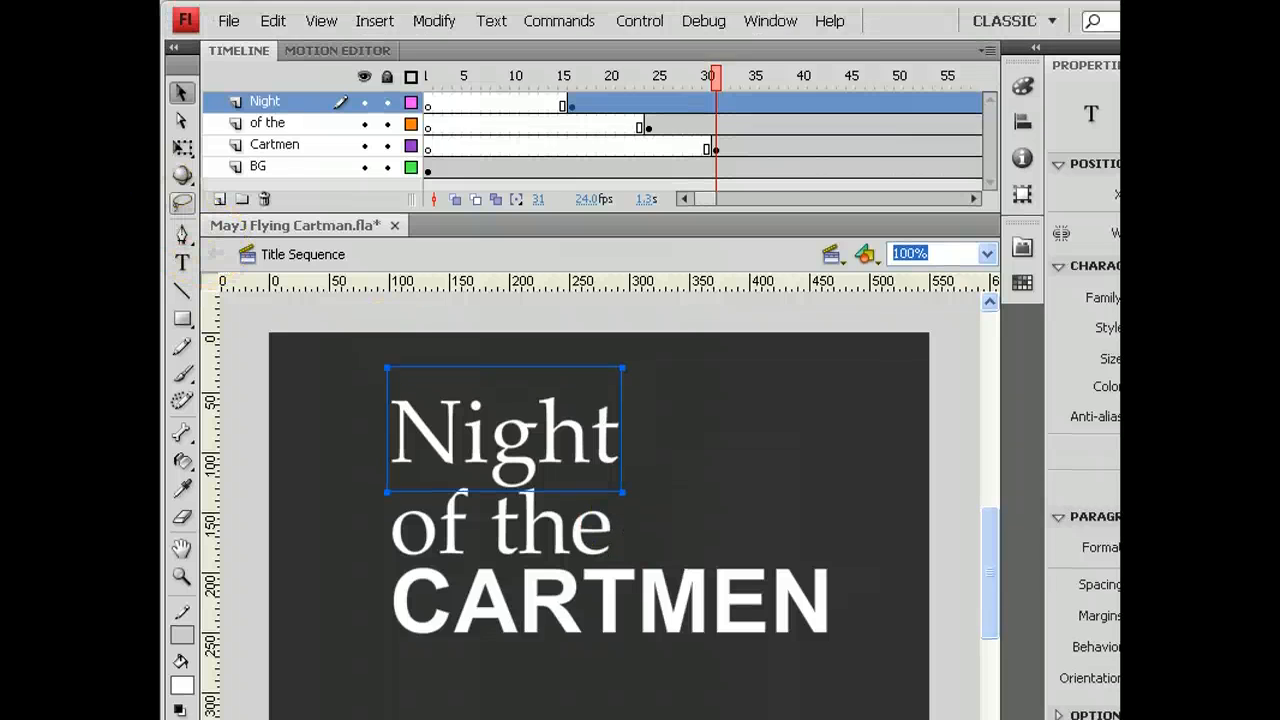
left_click(181, 148)
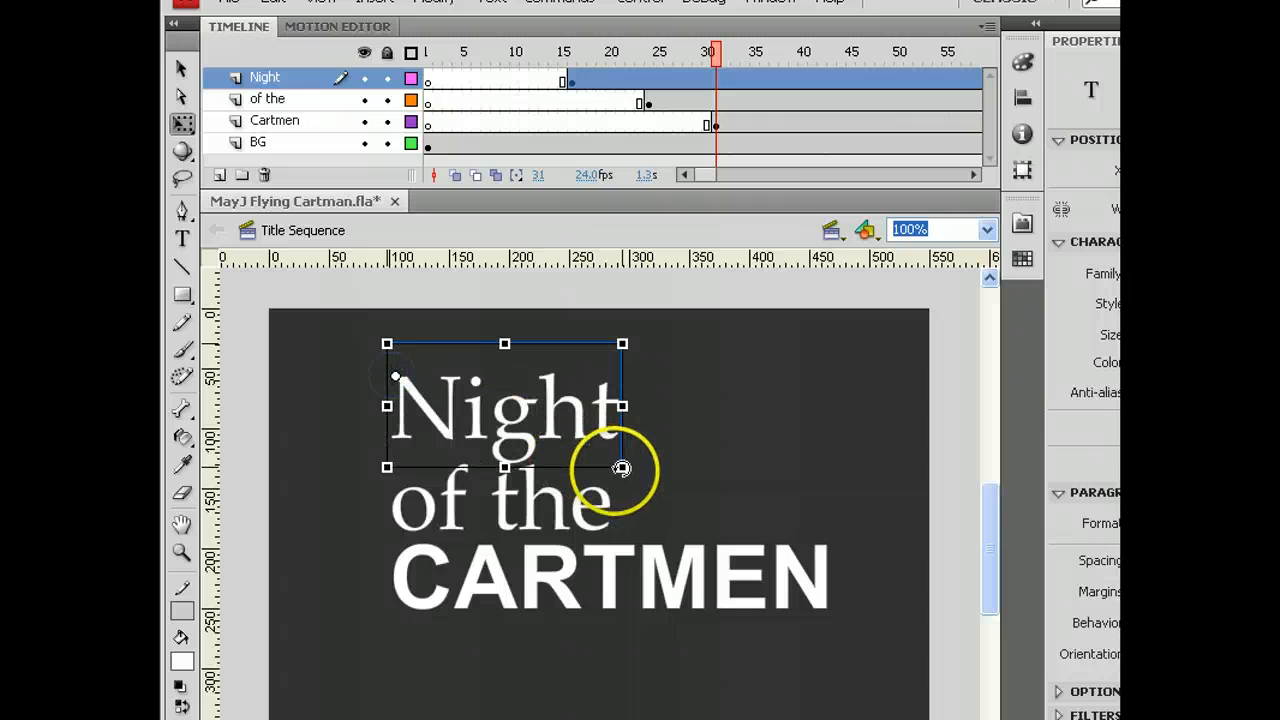
left_click_drag(619, 470, 703, 480)
key("ctrl+z")
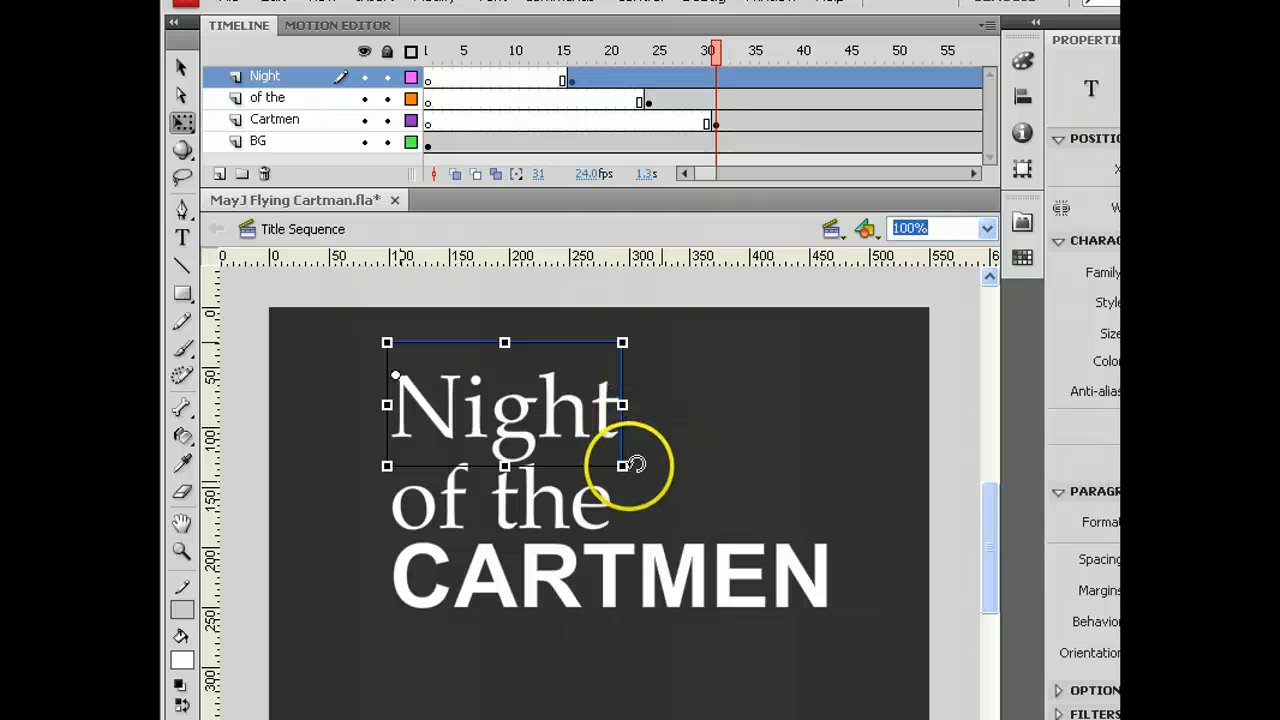
left_click_drag(620, 467, 831, 613)
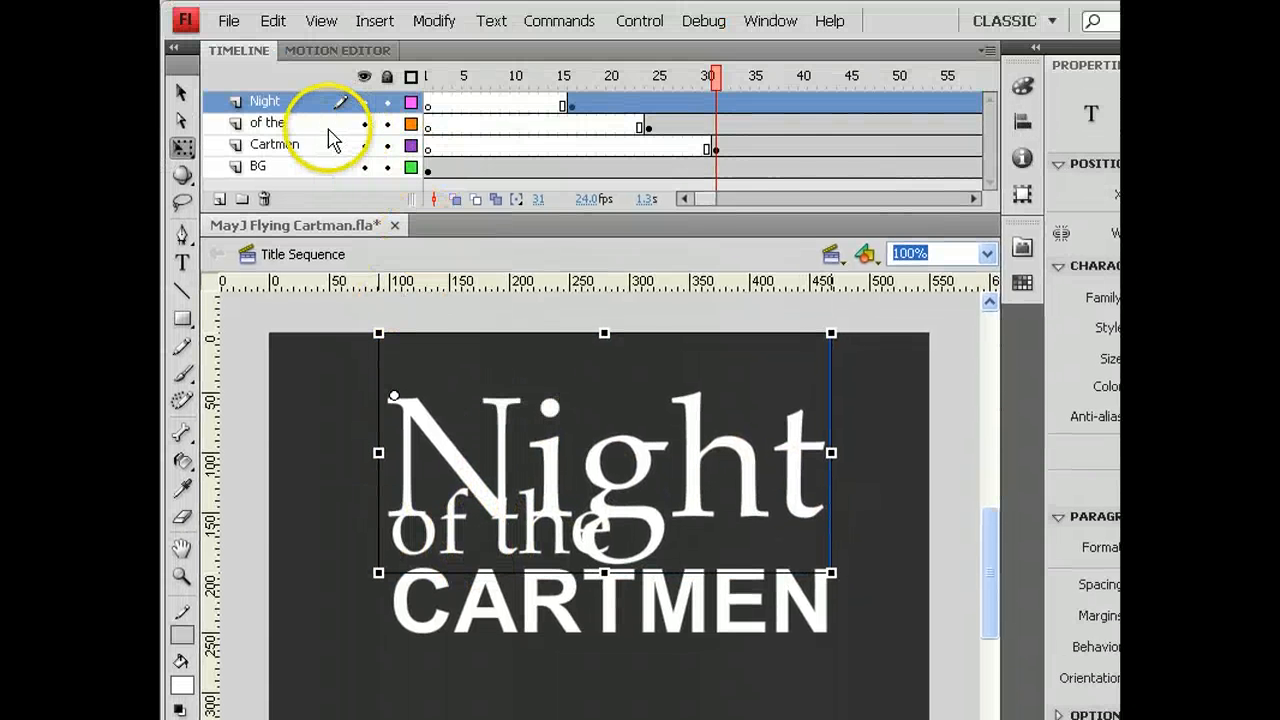
Select the contents of the "of the" layer and move the text down about 30 px.
left_click(336, 84)
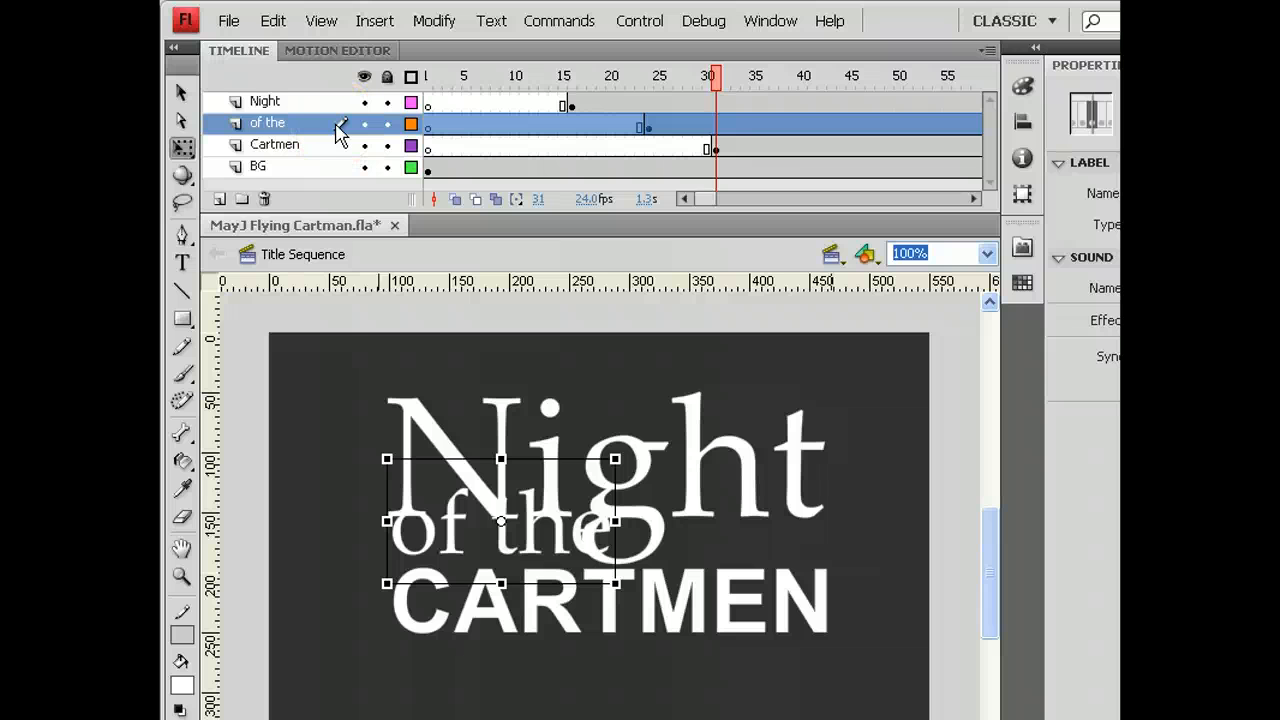
key("shift+Down")
key("shift+Down")
key("shift+Down")
key("shift+Down")
key("shift+Down")
key("shift+Up")
key("shift+Up")
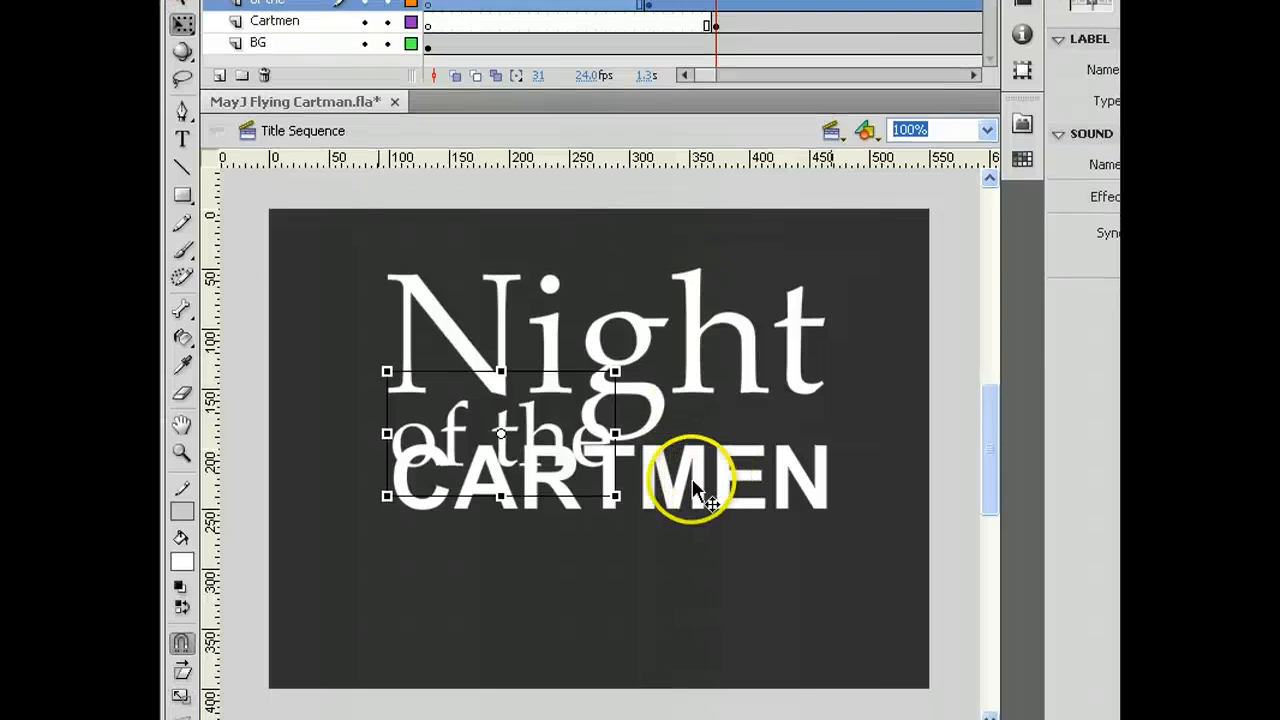
Move CARTMEN down about 60 px so it clears the "of the" text.
left_click(706, 611)
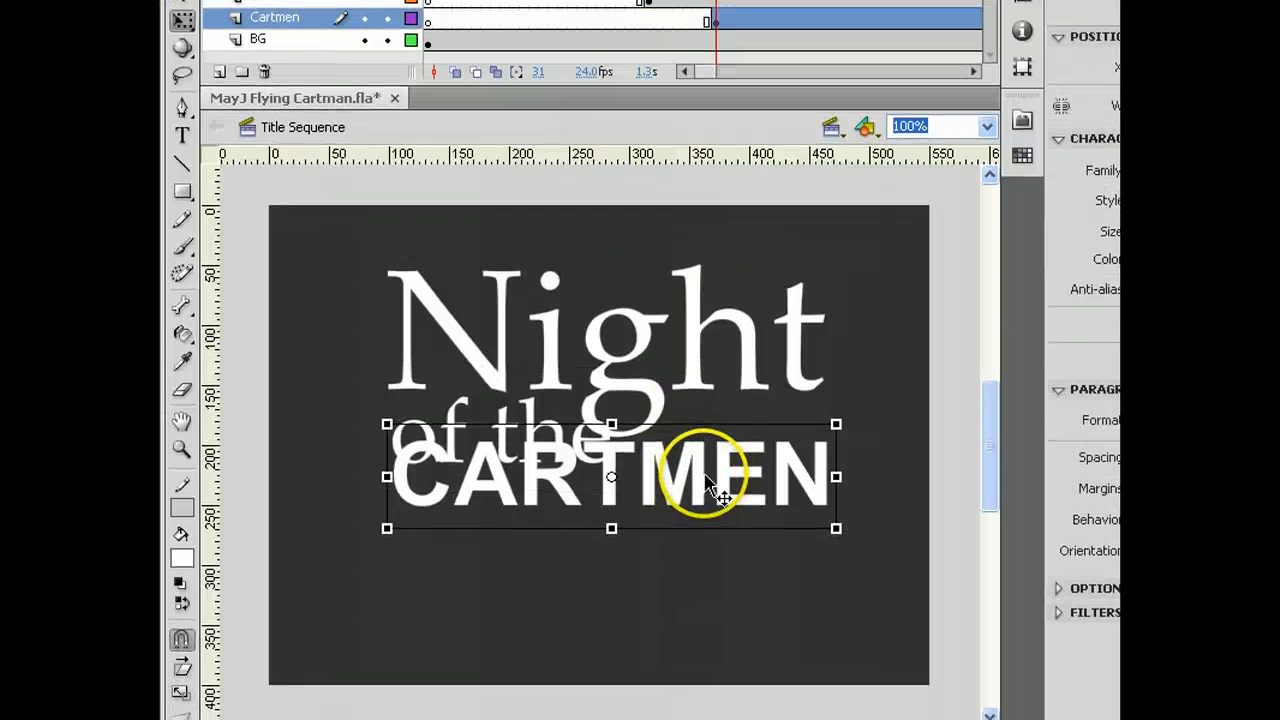
key("shift+Down")
key("shift+Down")
key("shift+Down")
key("shift+Down")
key("shift+Down")
key("shift+Down")
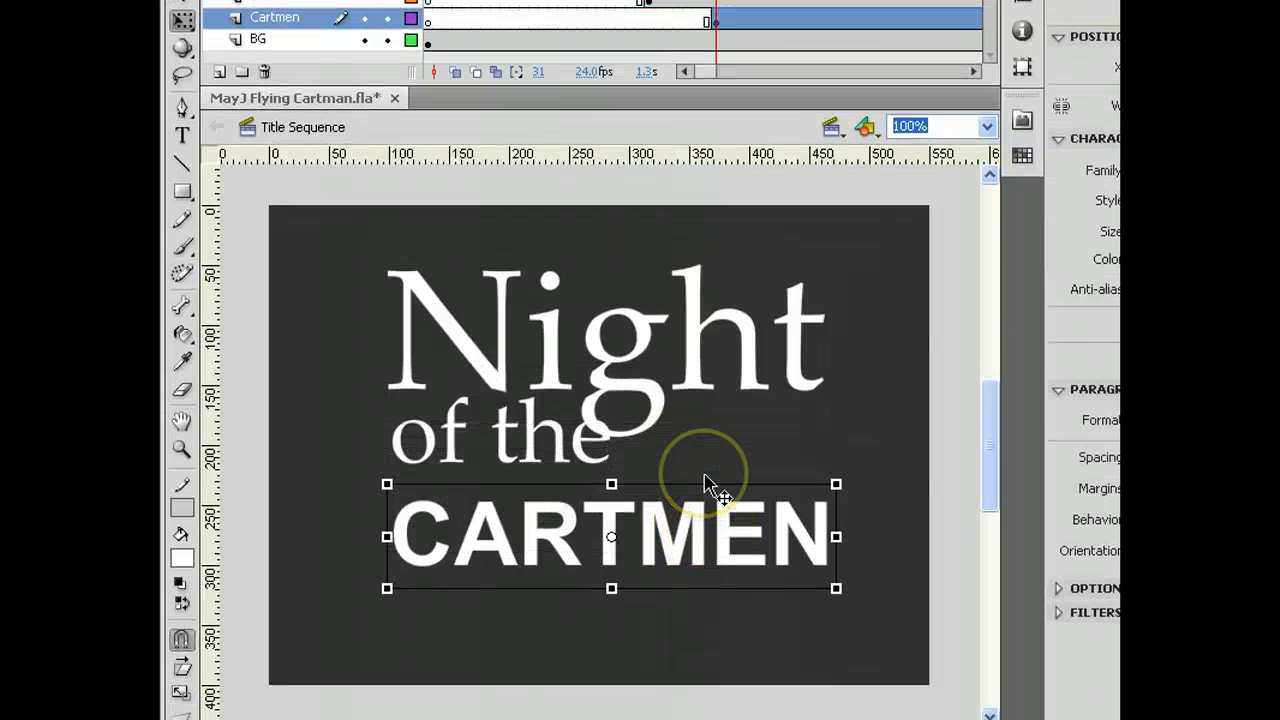
key("shift+Down")
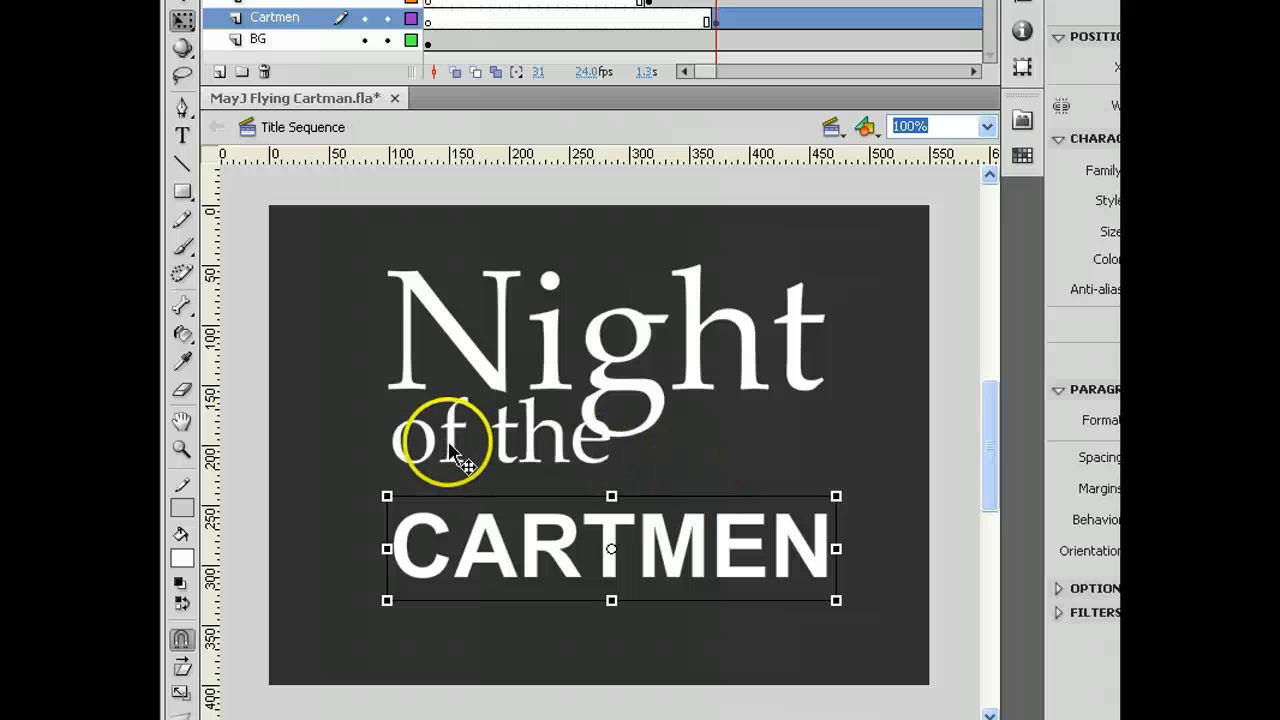
Move "of the" down about 40 px so it sits directly above CARTMEN.
left_click(450, 450)
key("shift+Down")
key("shift+Down")
key("shift+Down")
key("shift+Down")
key("shift+Down")
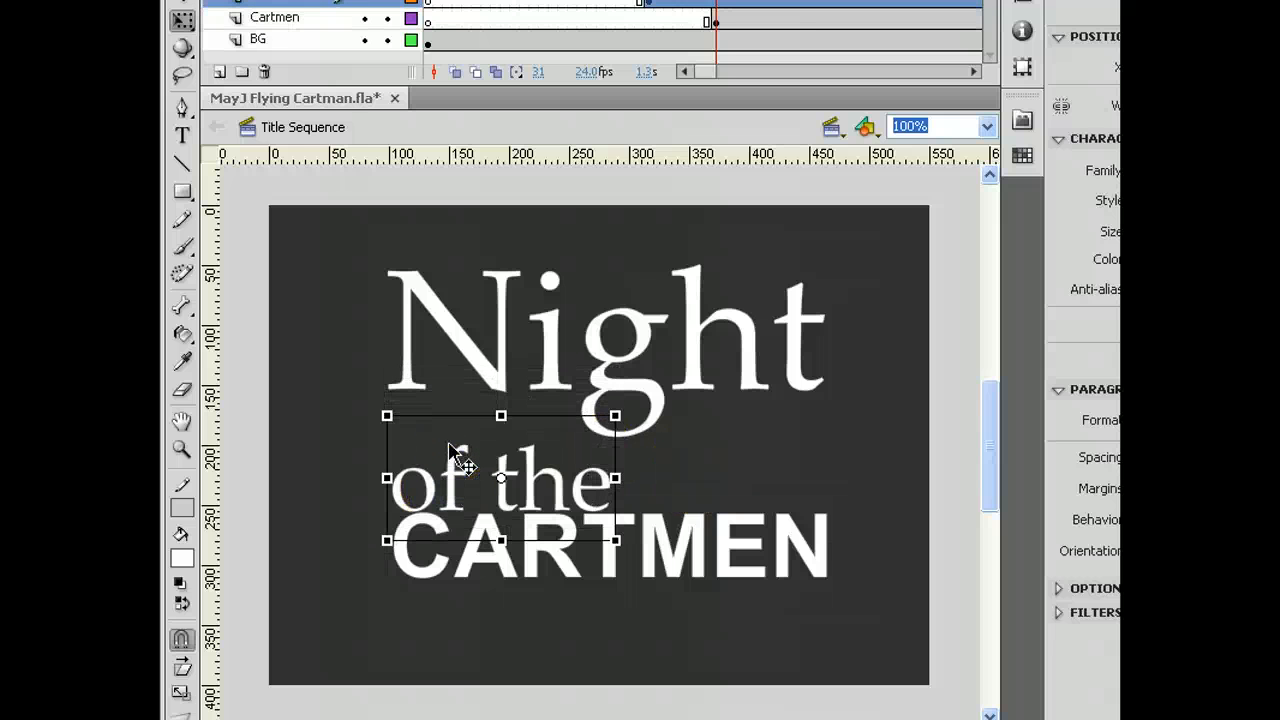
Move Night down about 20 px towards "of the" and deselect it.
left_click(549, 330)
key("shift+Down")
key("shift+Down")
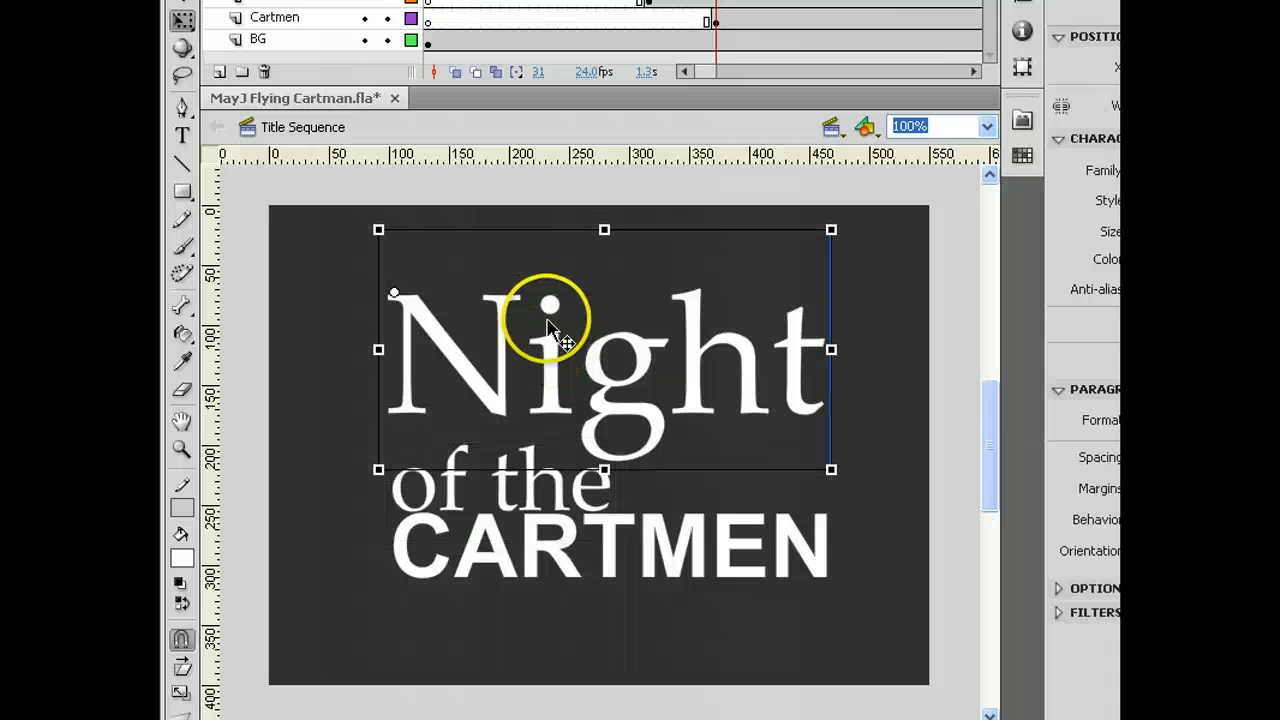
left_click(624, 185)
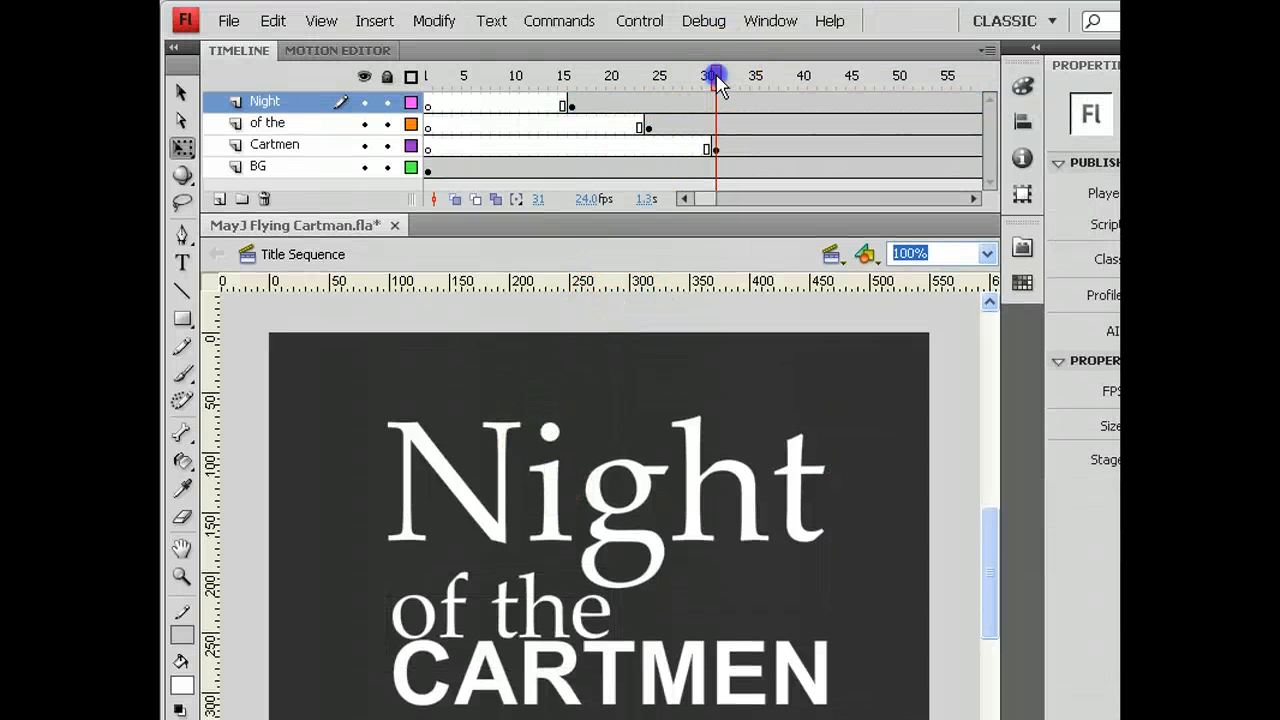
Play the title animation on the timeline and nudge CARTMEN down about 10 px from "of the".
key("Return")
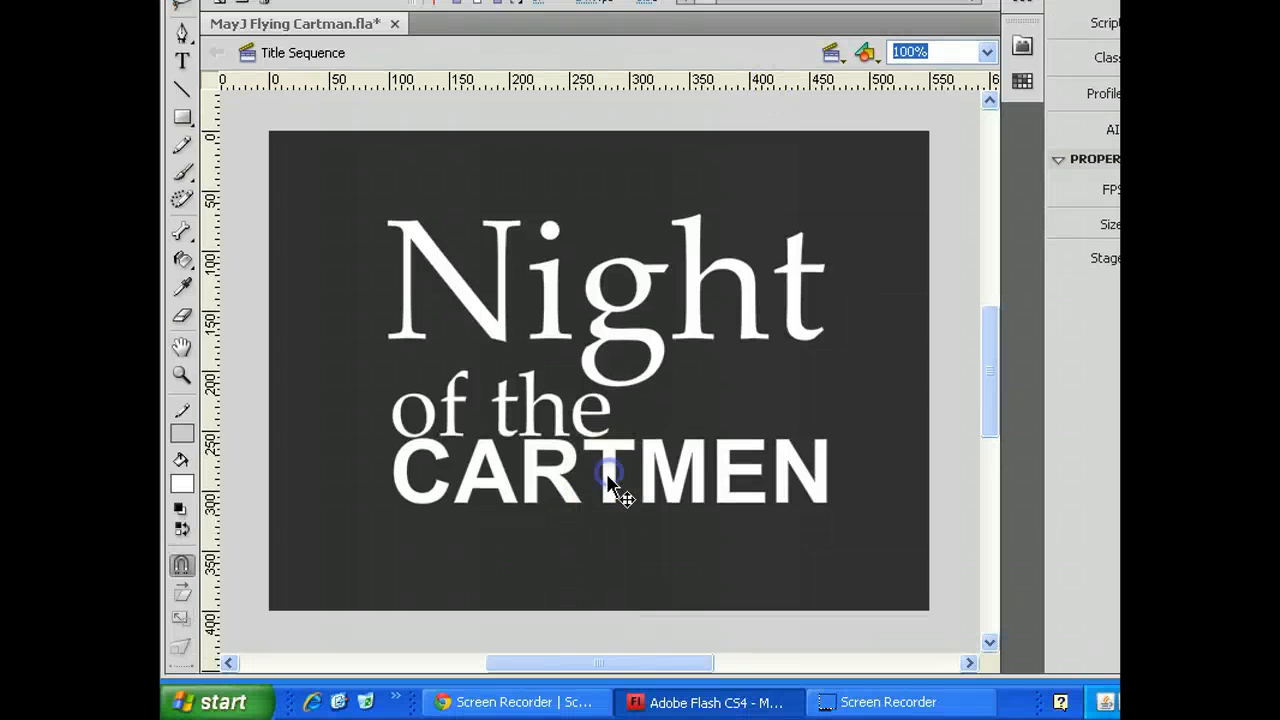
left_click(609, 686)
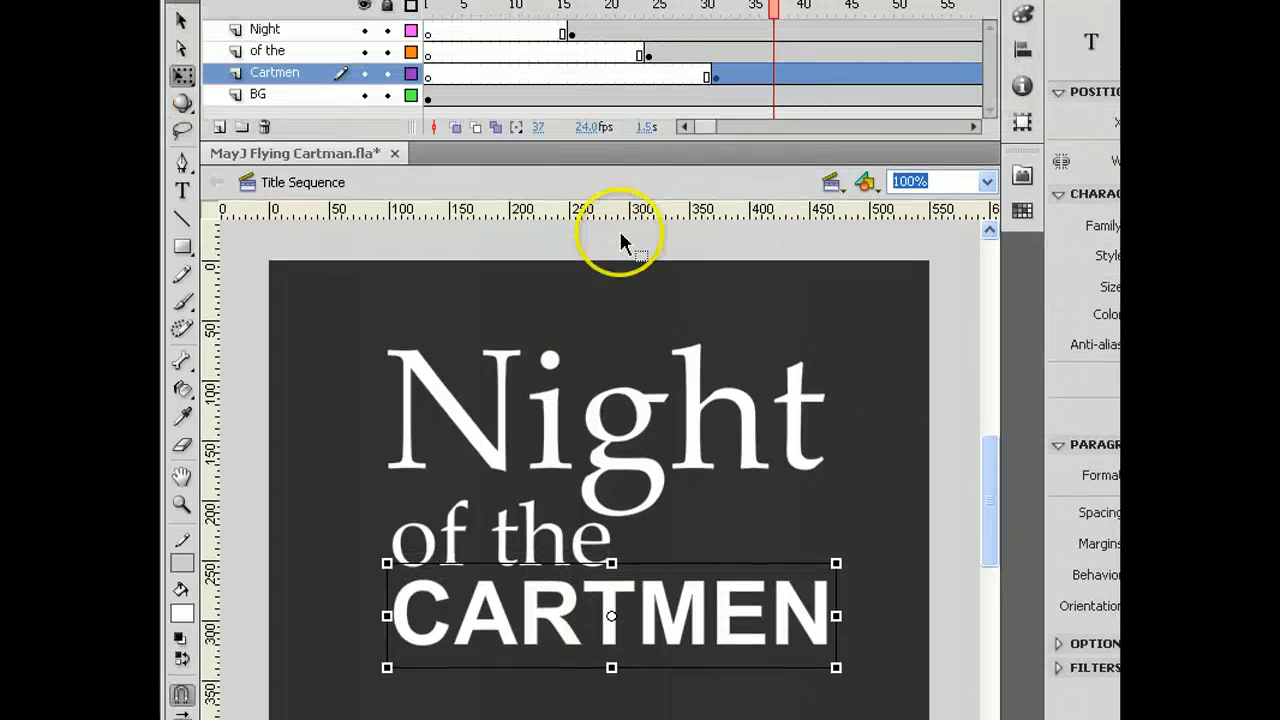
left_click(614, 110)
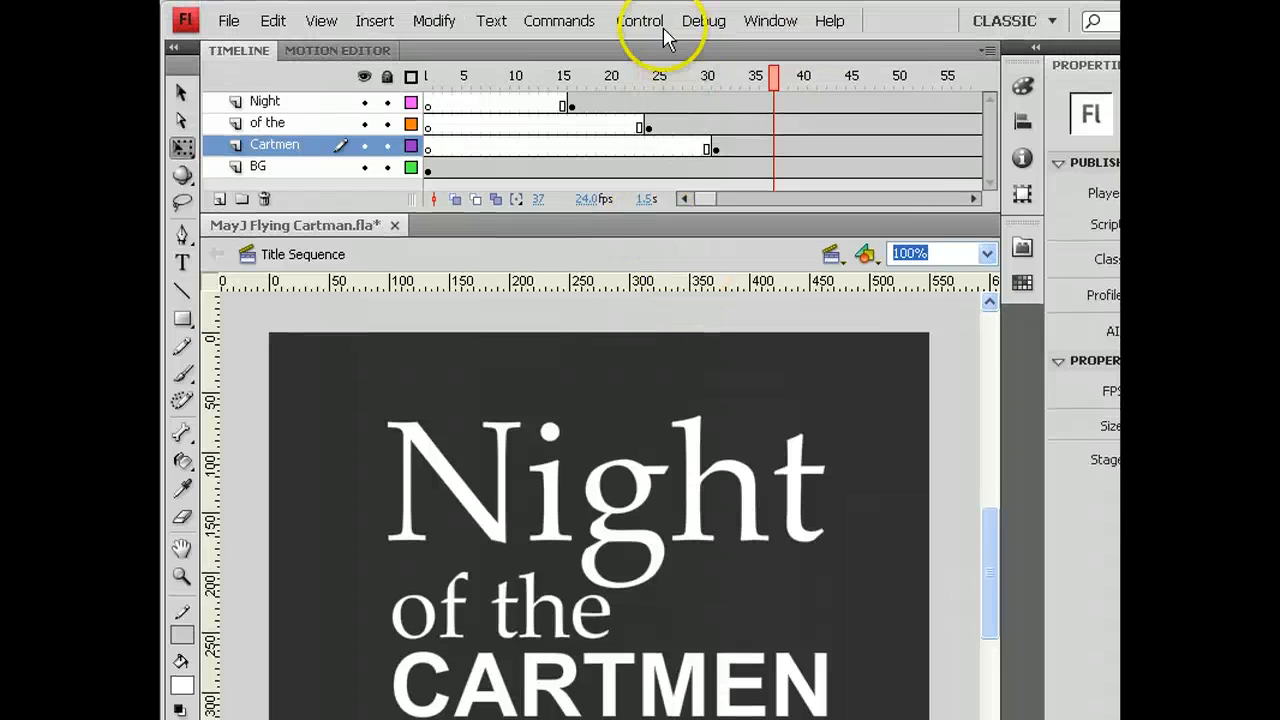
Test the Title Sequence scene in the player and close the preview.
left_click(639, 21)
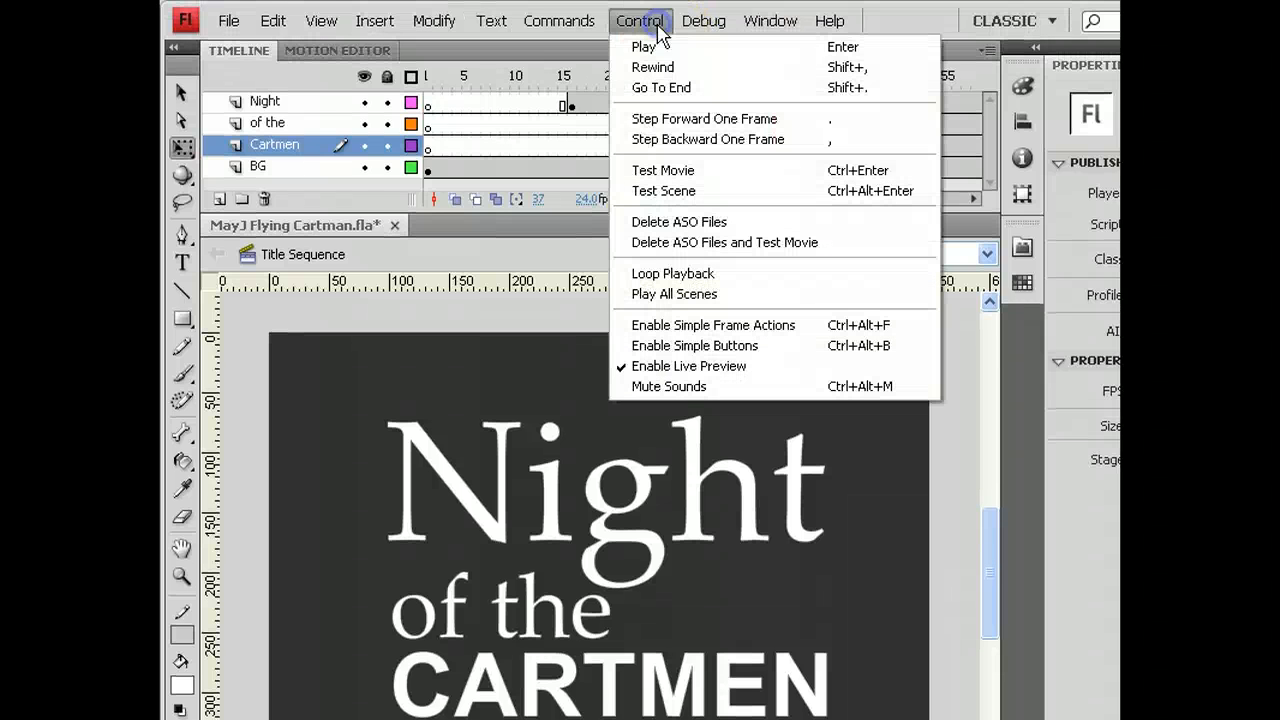
left_click(662, 191)
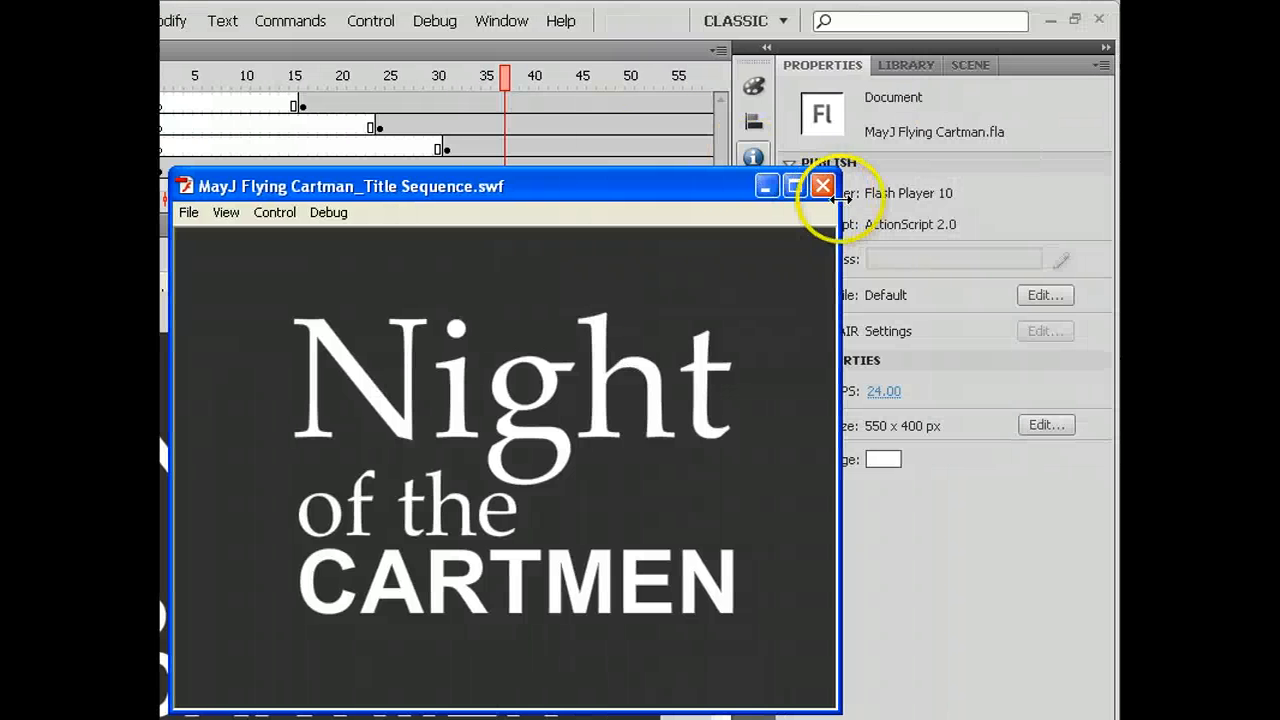
left_click(1092, 185)
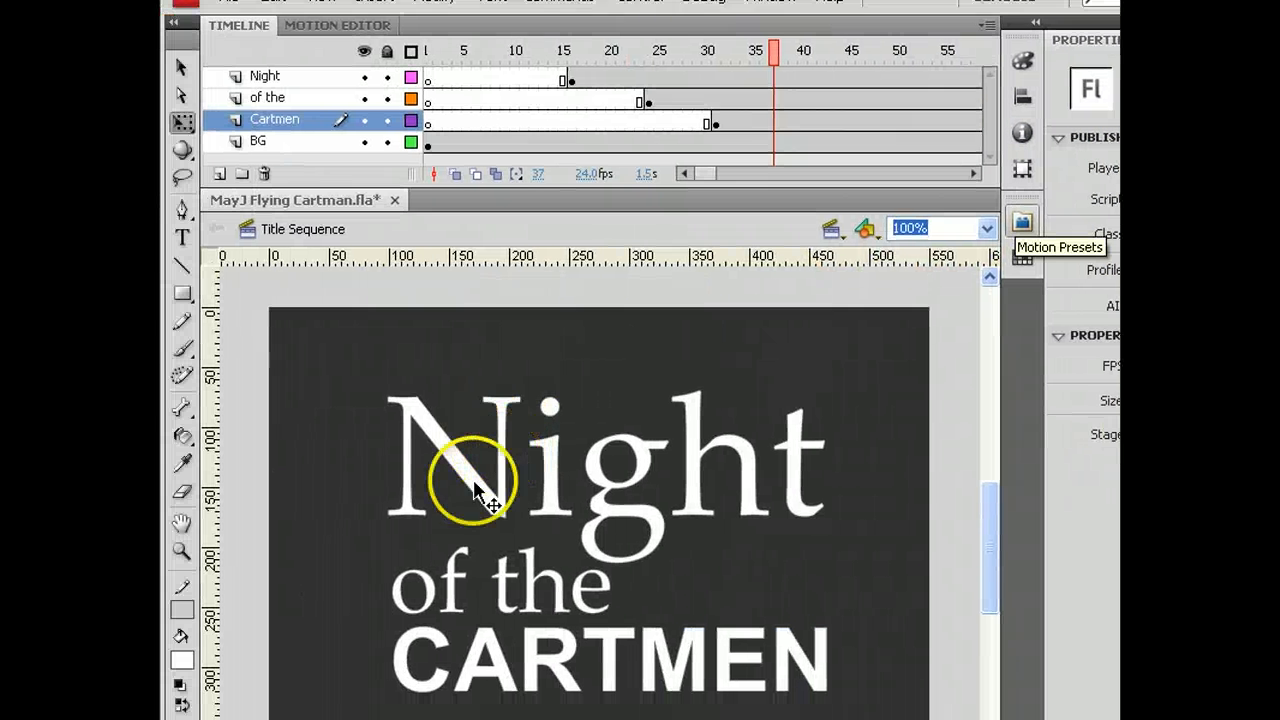
Convert the Night text at its frame 16 keyframe into a movie clip symbol named Night.
left_click(458, 468)
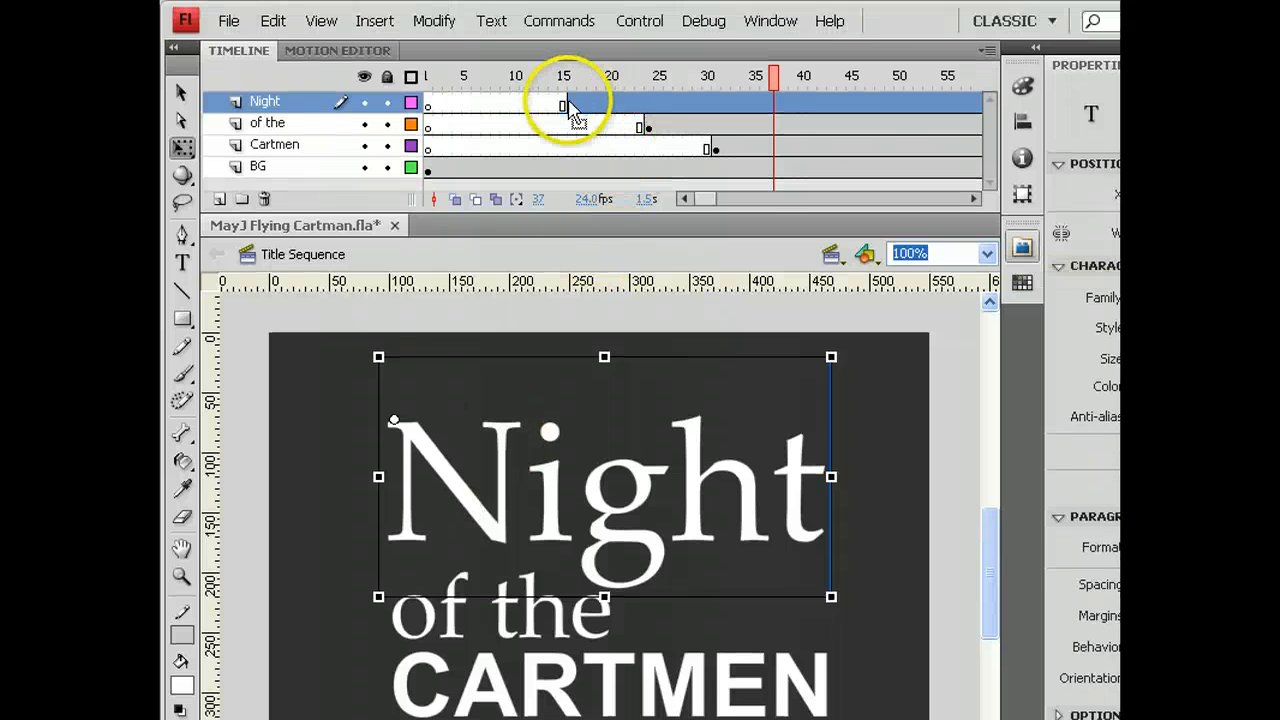
left_click(563, 77)
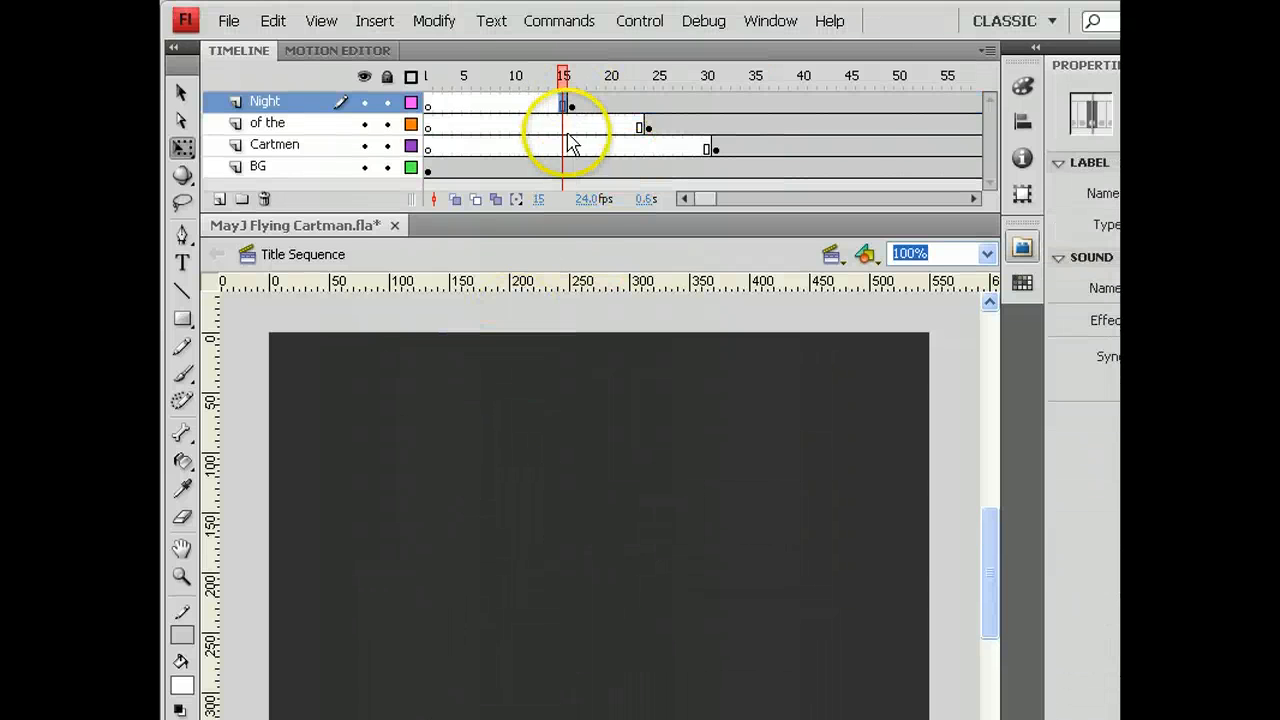
left_click(572, 102)
left_click(452, 468)
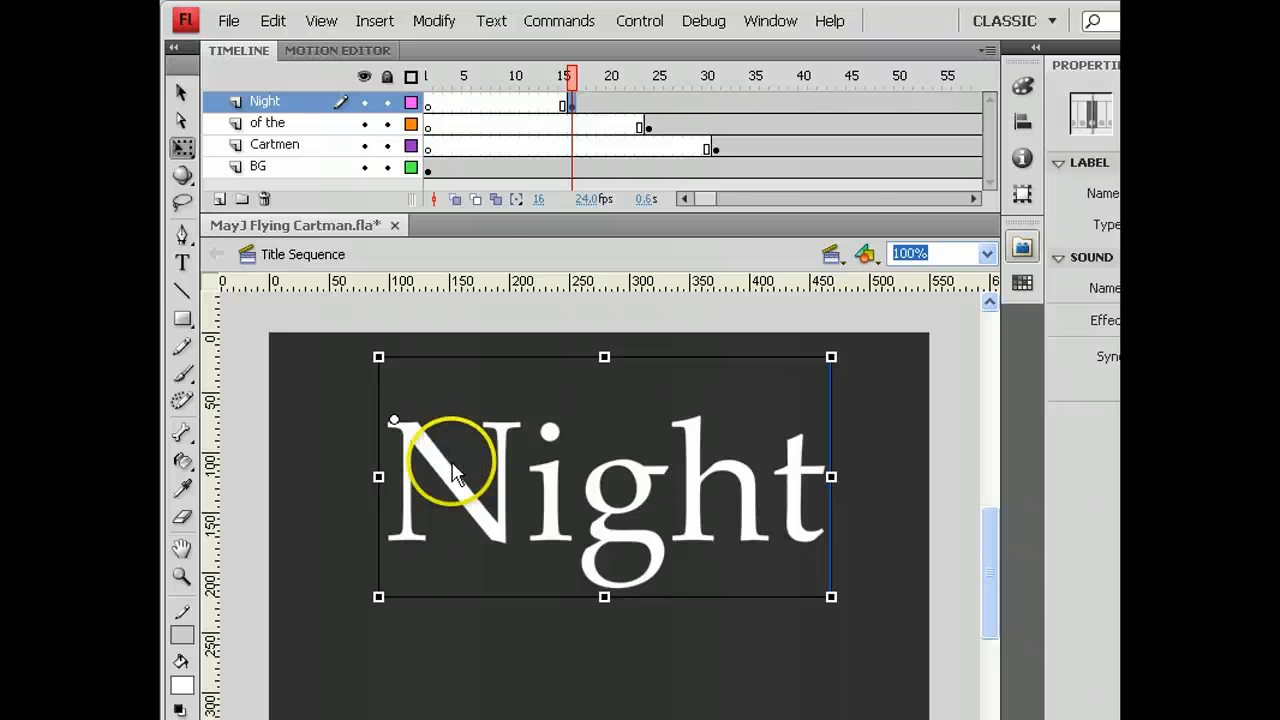
key("F8")
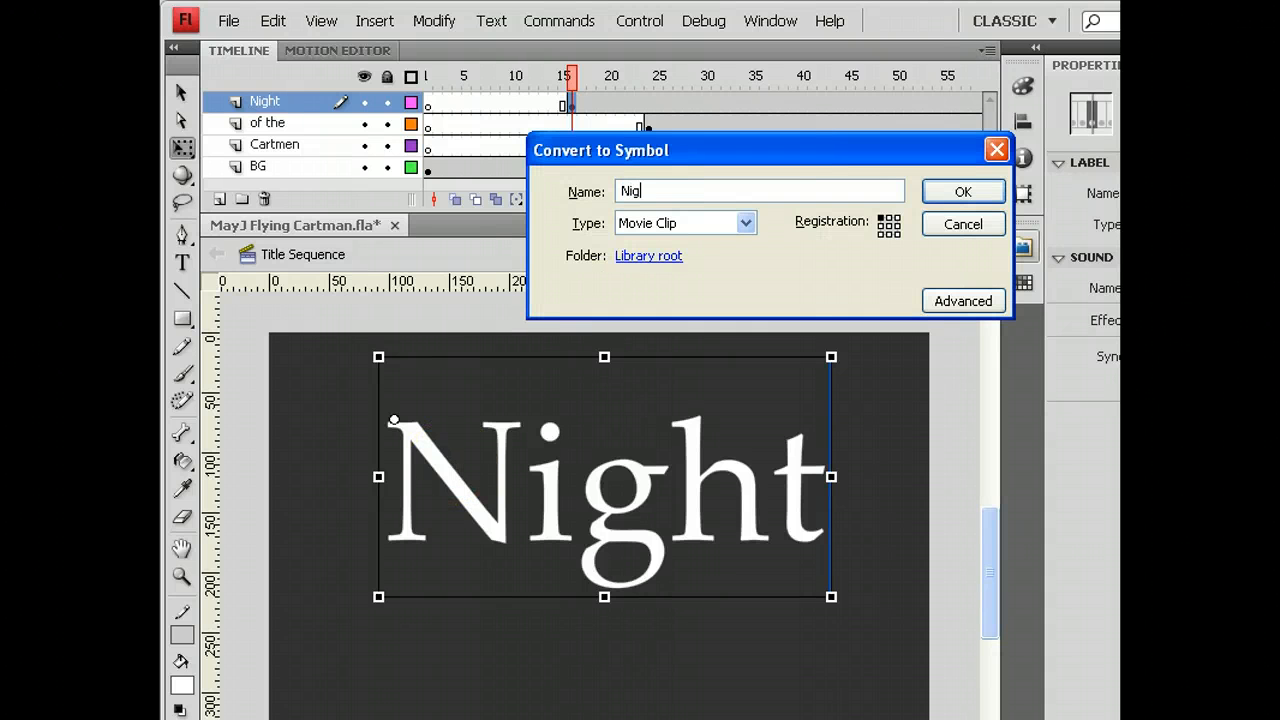
key("Return")
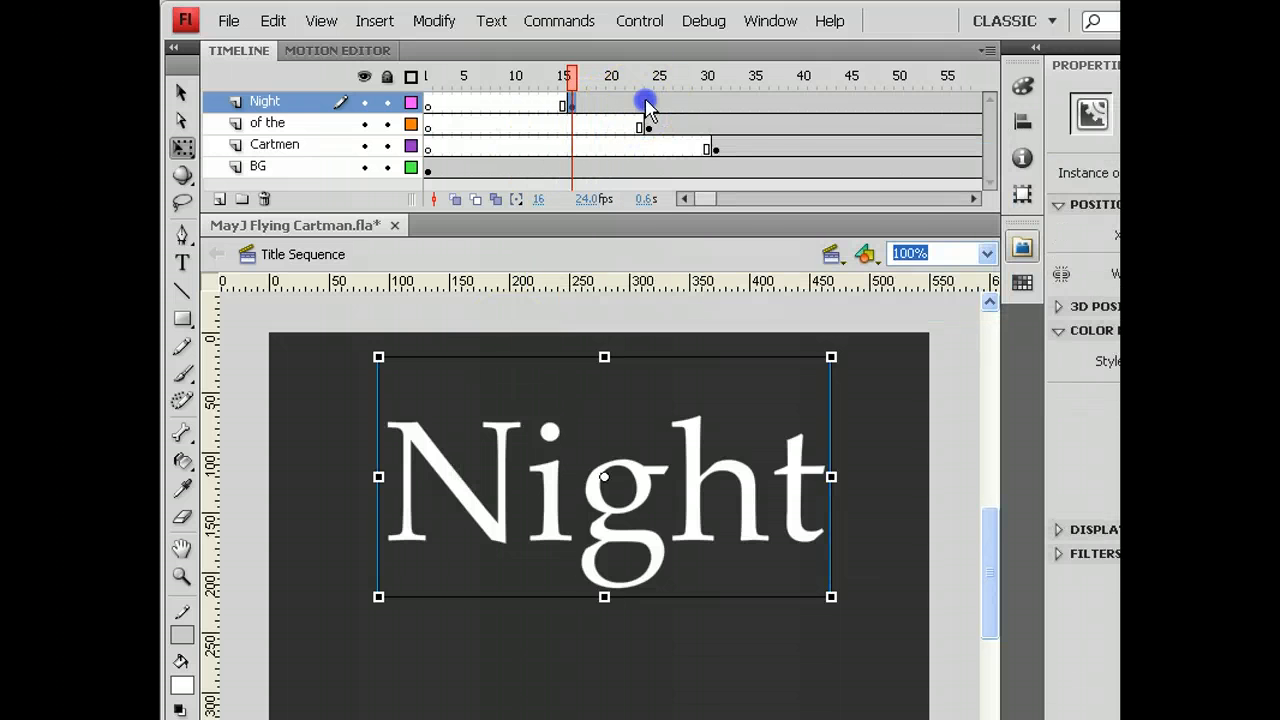
Insert a keyframe at frame 22 on the Night layer and create a classic tween from frame 16 to it.
left_click_drag(645, 105, 632, 108)
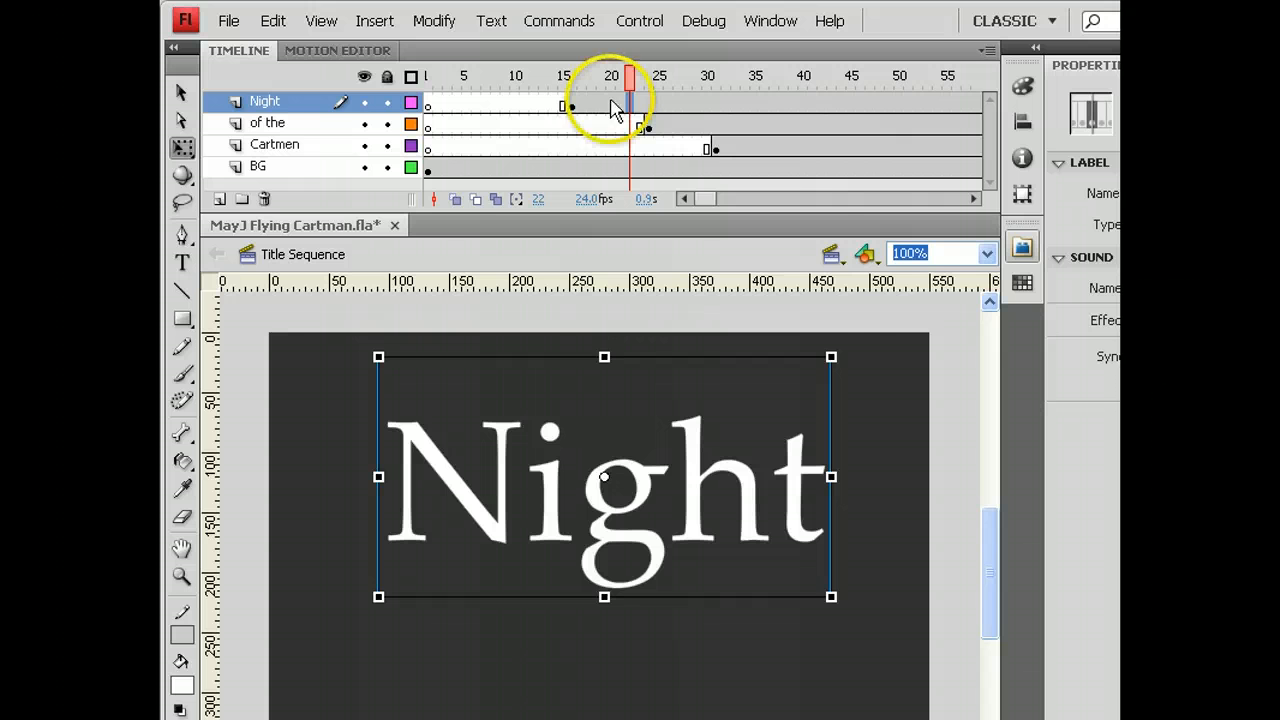
right_click(601, 105)
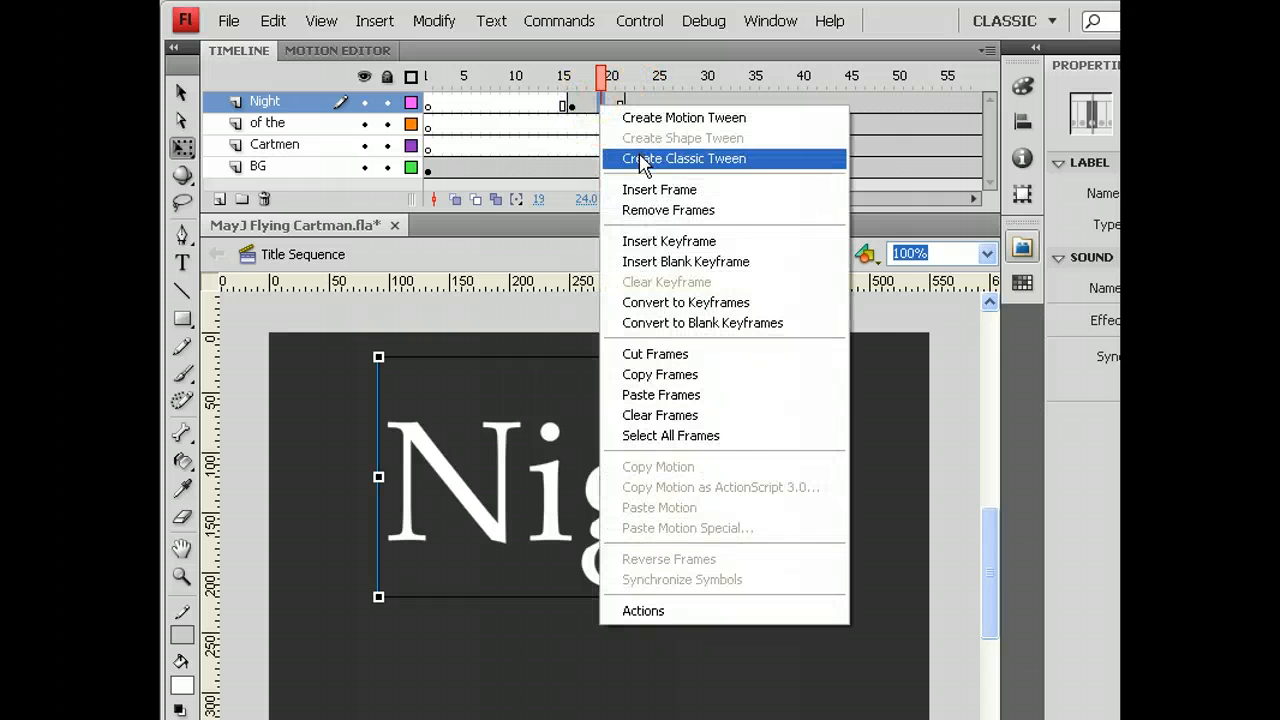
left_click(641, 160)
At frame 16, move the Night symbol up about 20 px as the tween's starting position.
left_click(571, 106)
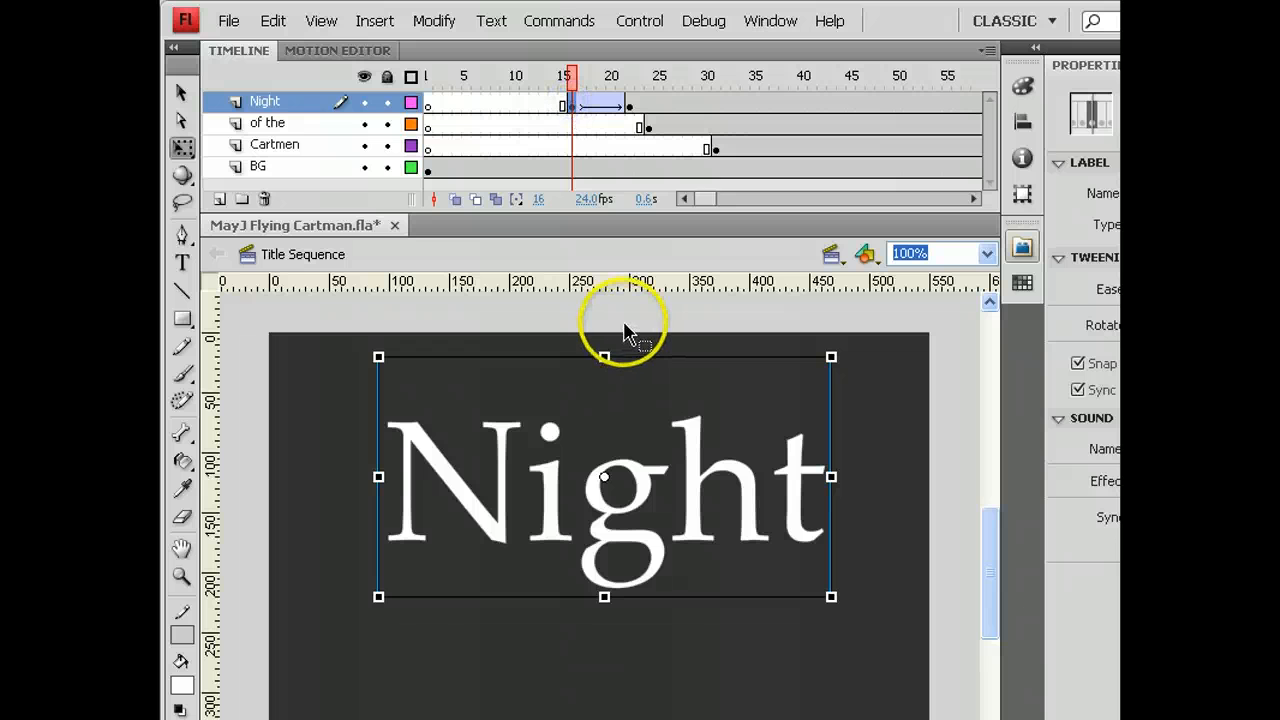
key("shift+Up")
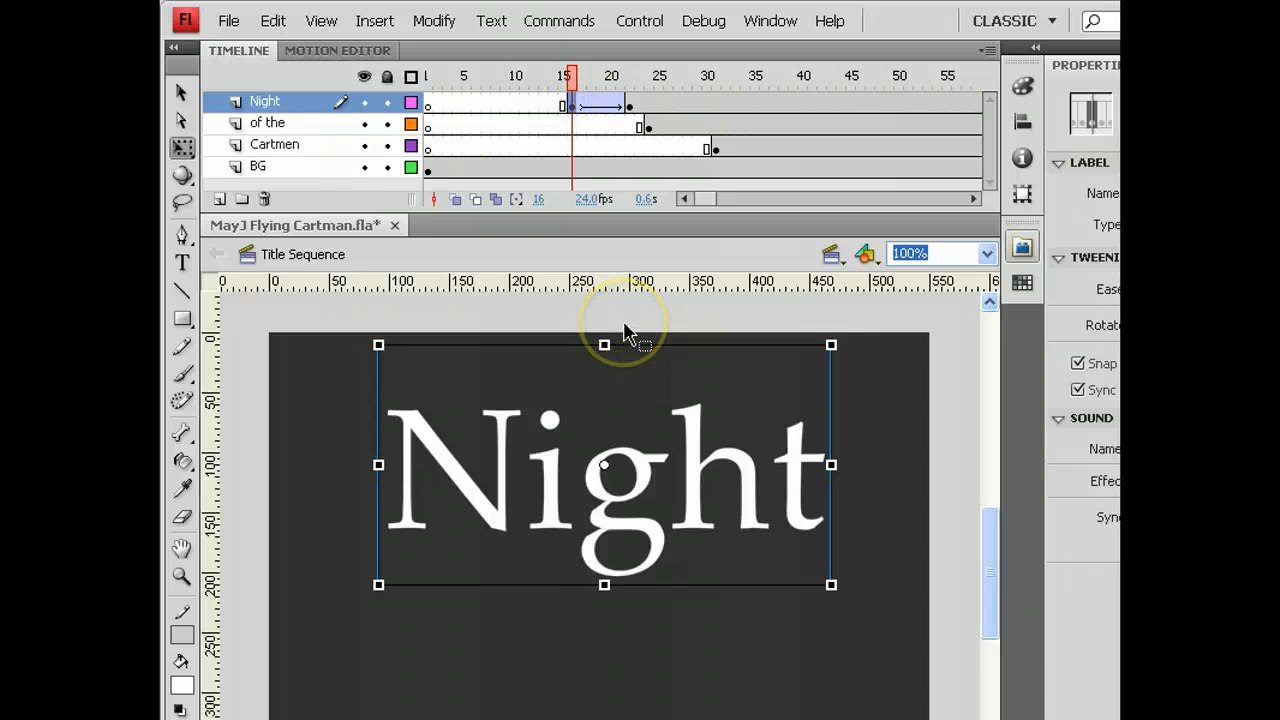
key("shift+Up")
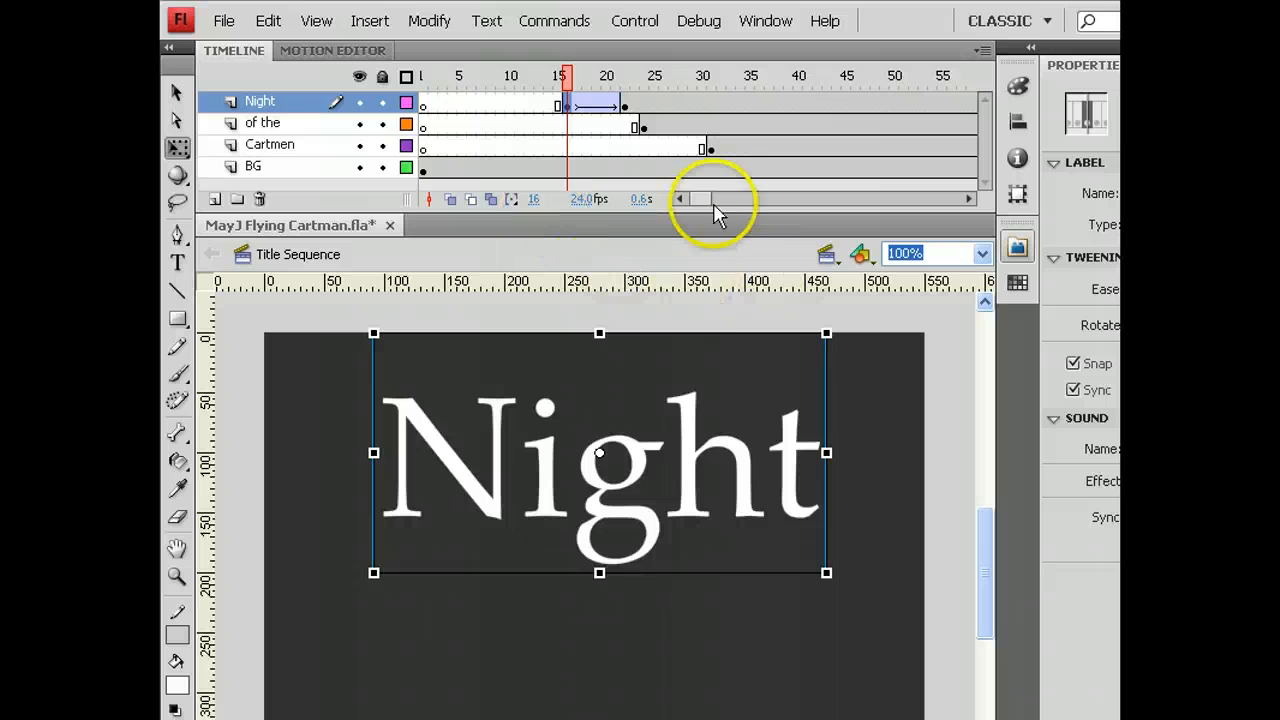
Apply an Alpha color effect to the Night symbol at frame 16, making it fully transparent at the tween's start.
left_click(488, 492)
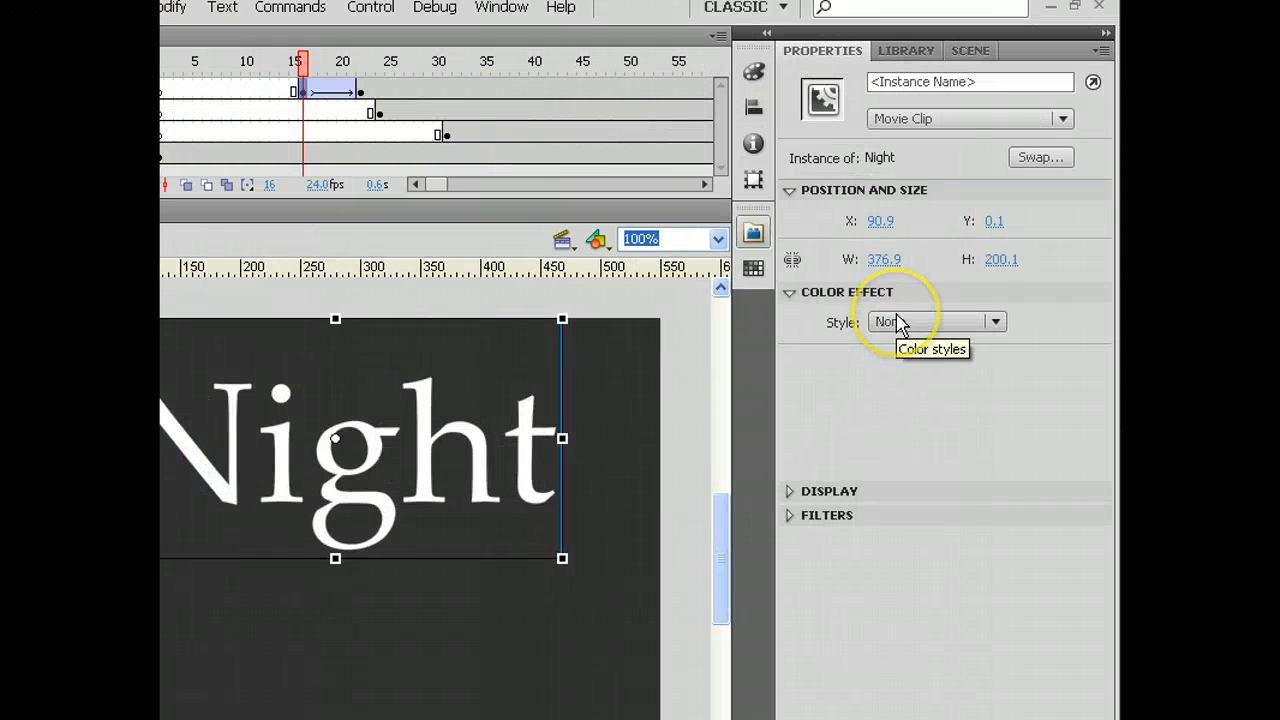
left_click(897, 322)
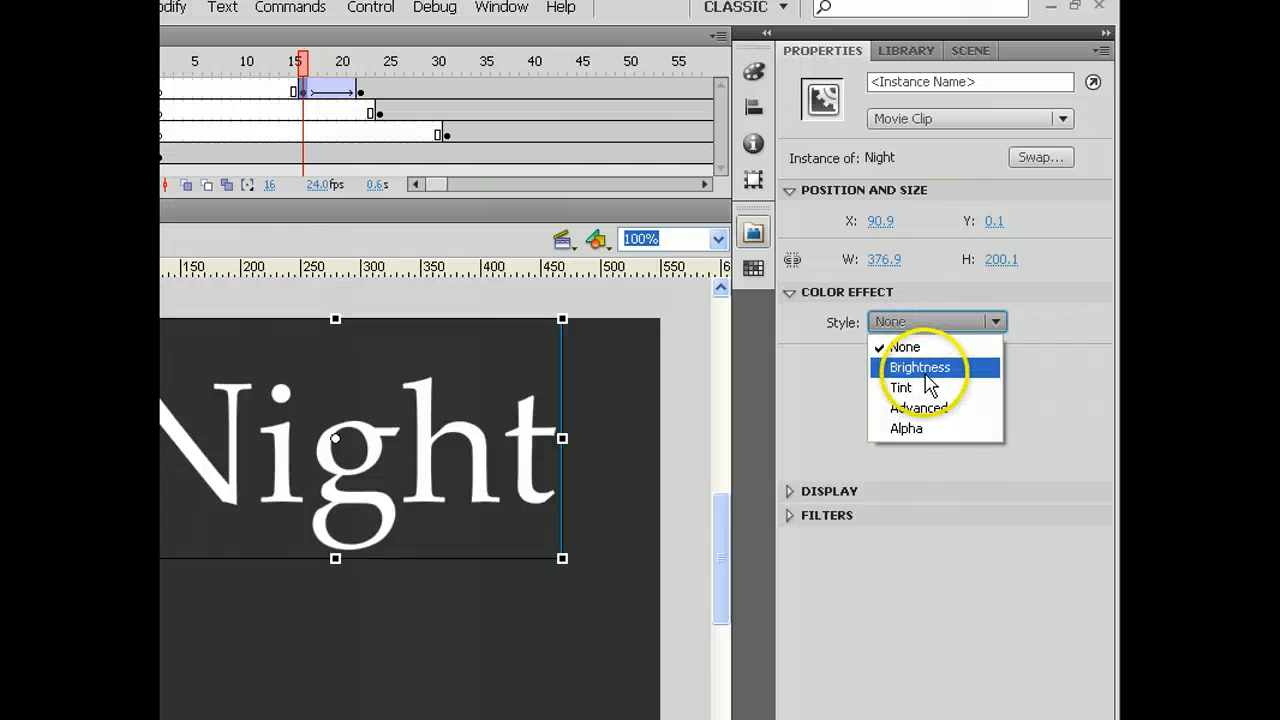
left_click(921, 428)
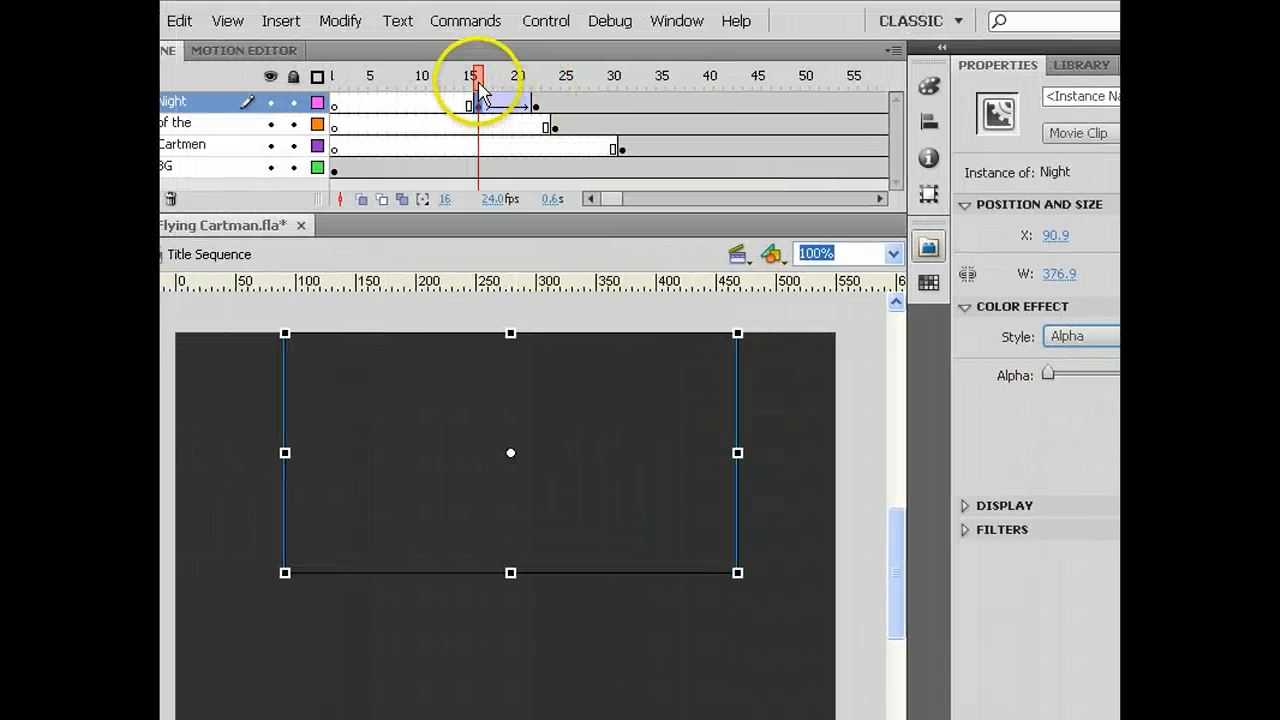
Play the Night fade-in on the timeline, then test the Title Sequence scene in the player and close the preview.
left_click_drag(302, 64, 322, 64)
mouse_move(480, 85)
left_mouse_down()
mouse_move(576, 82)
mouse_move(467, 82)
left_mouse_up()
key("Return")
left_click(529, 106)
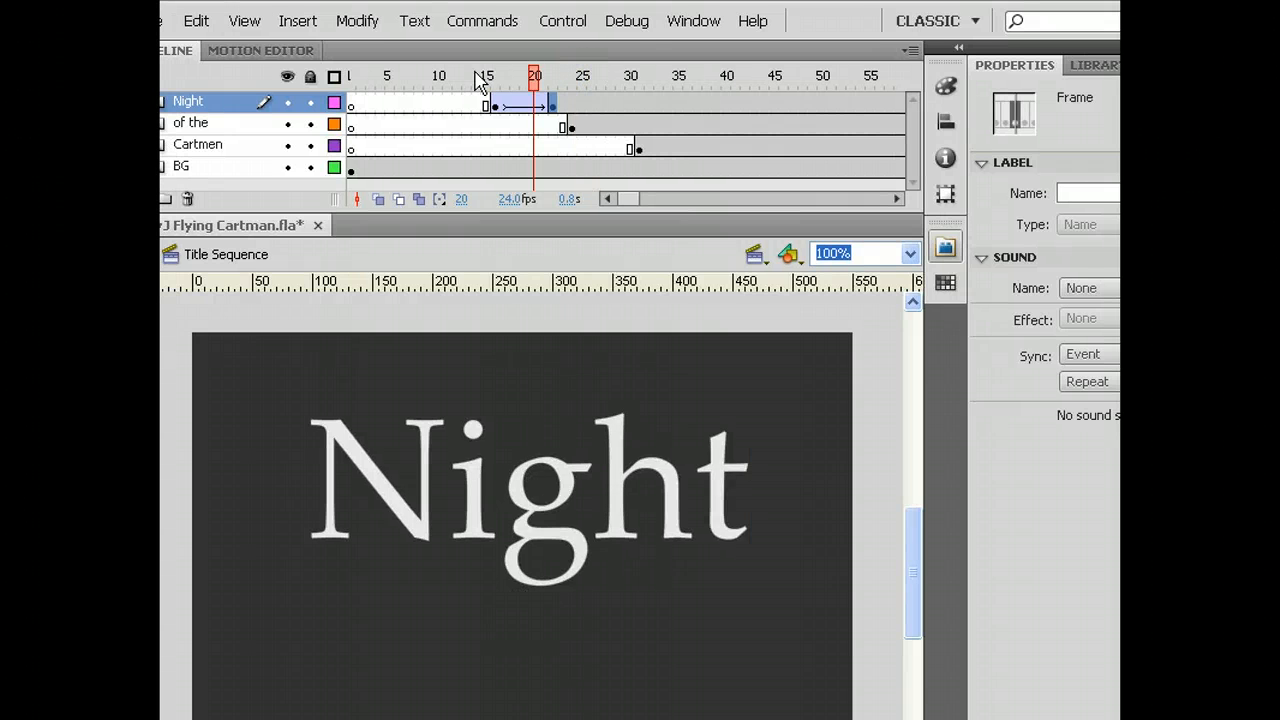
key("ctrl+Return")
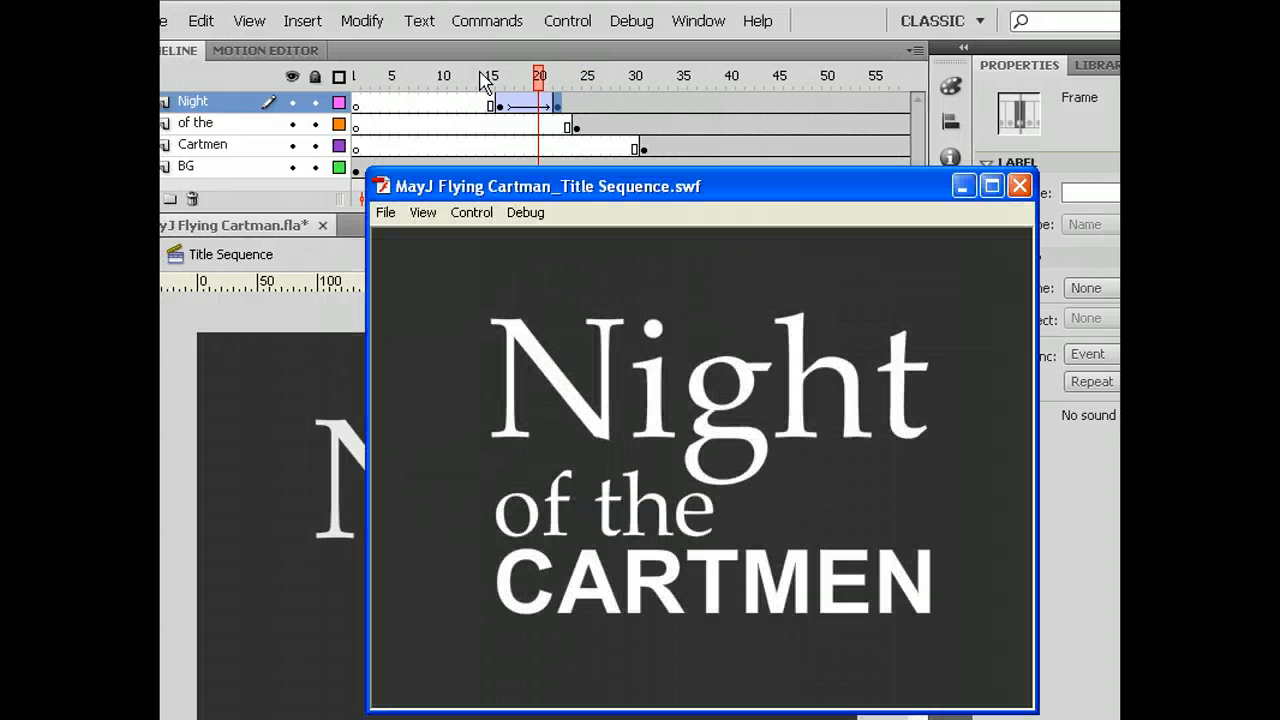
left_click(1019, 186)
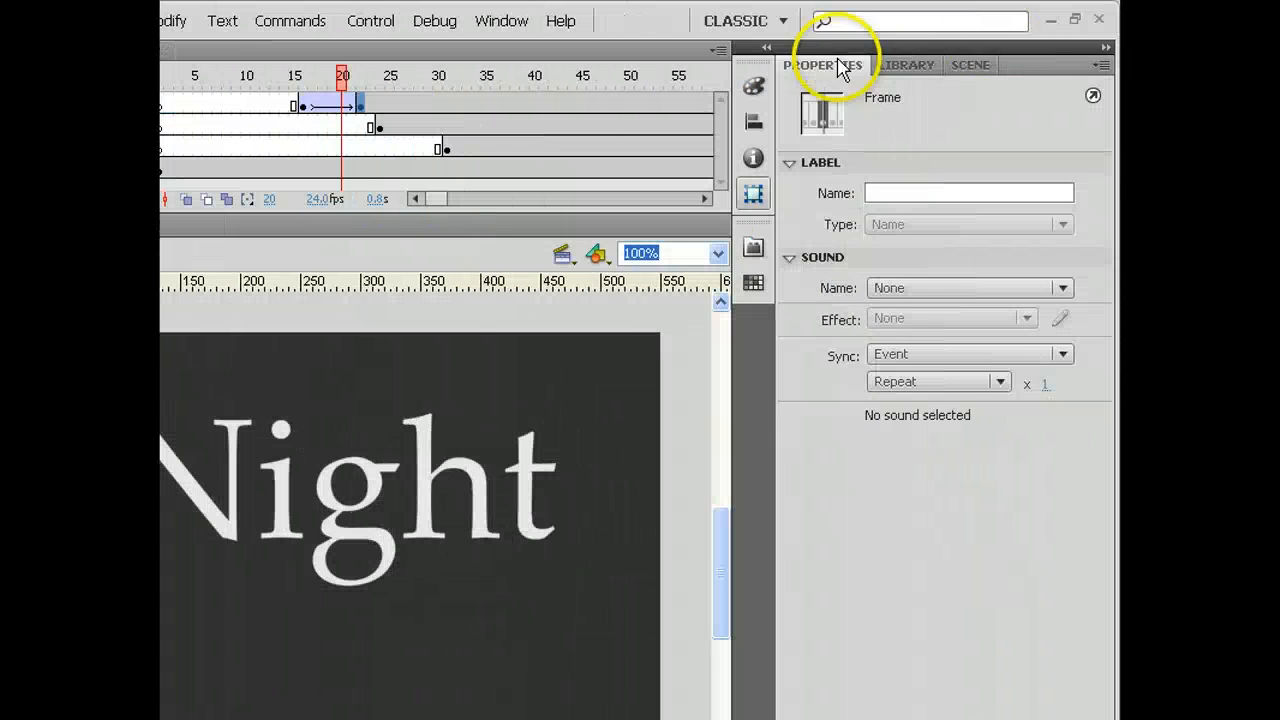
Check the scene order, test the whole movie in the player and close the preview.
left_click(972, 65)
left_click(823, 112)
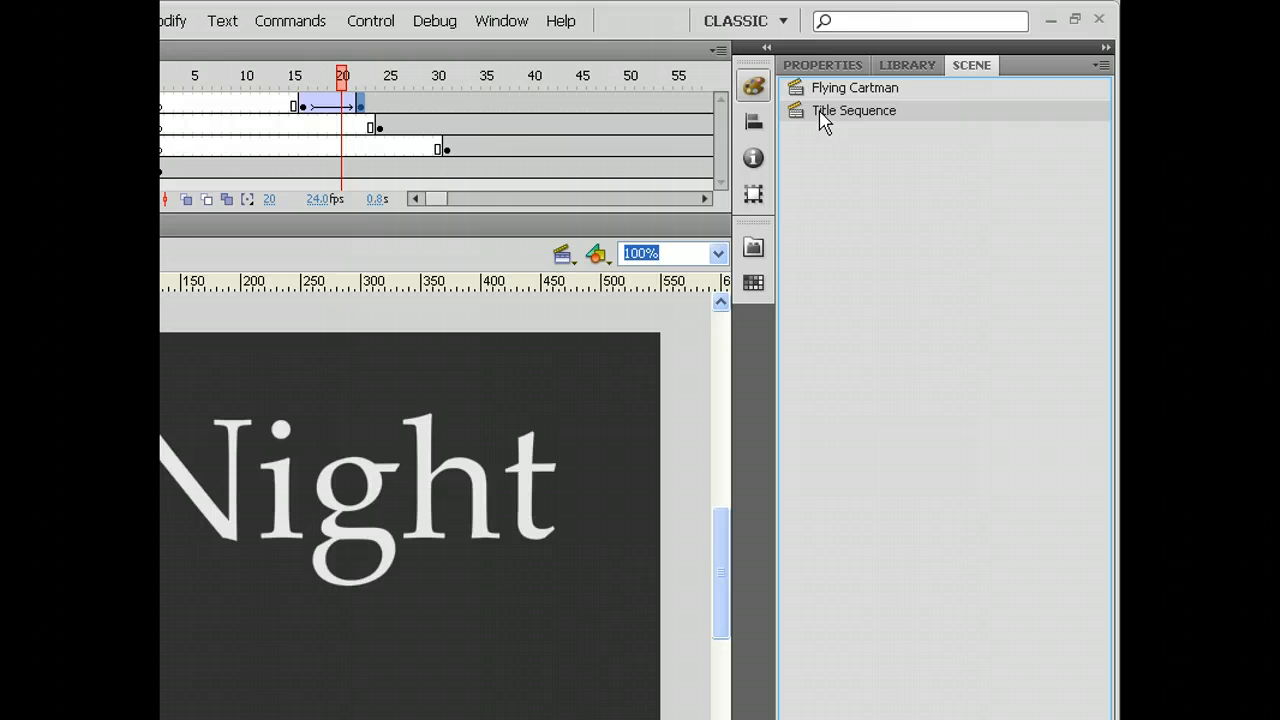
left_click(367, 20)
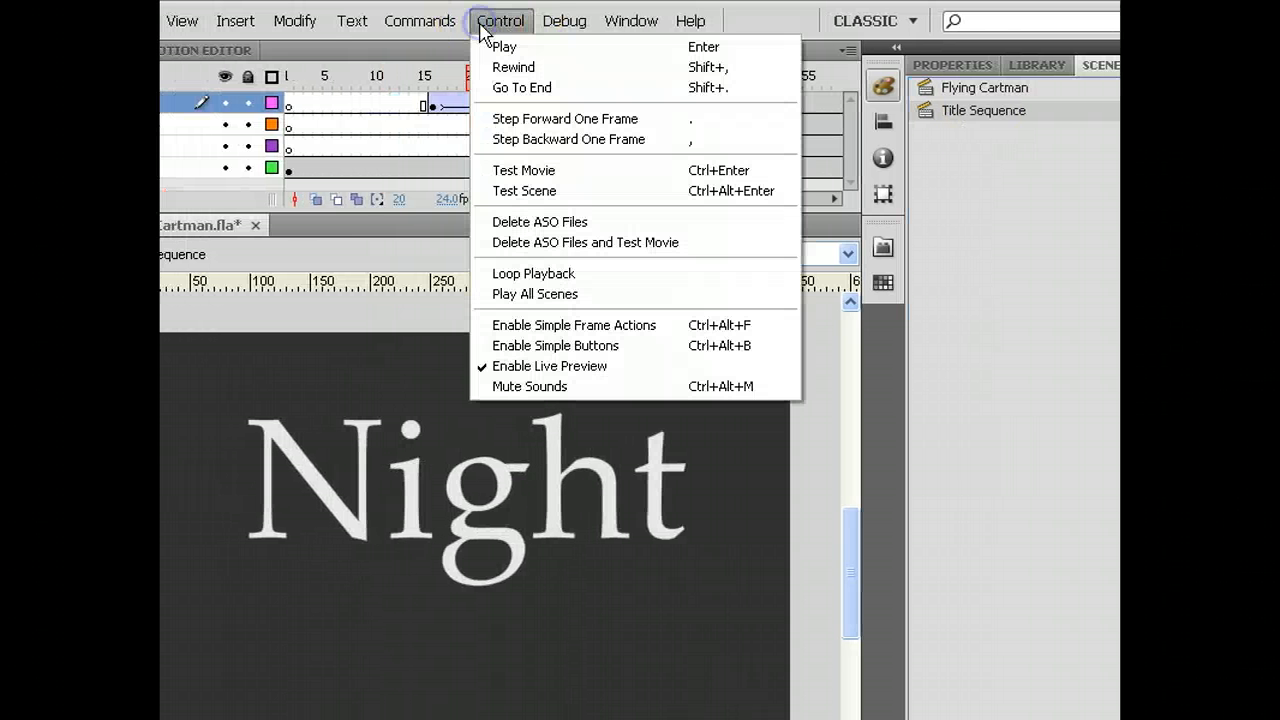
left_click(708, 170)
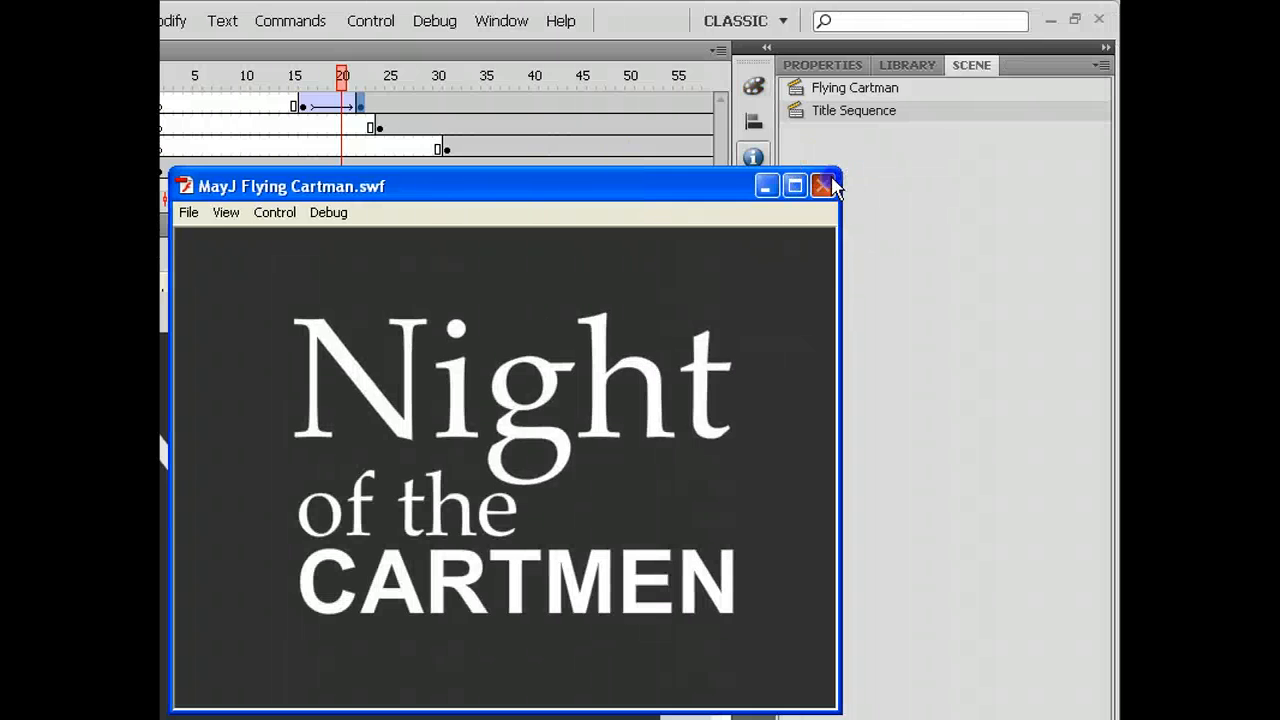
left_click(828, 186)
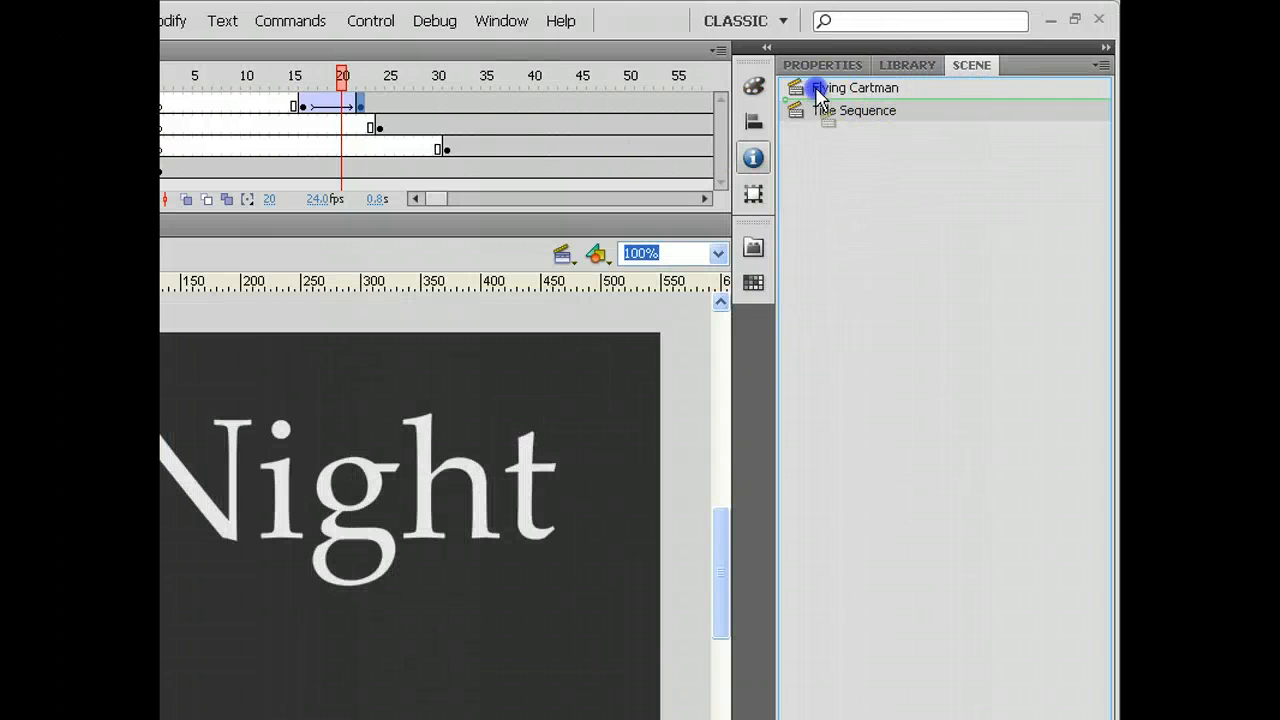
Reorder the scenes so Title Sequence comes before Flying Cartman, then test the whole movie and close the preview.
left_click_drag(818, 95, 819, 90)
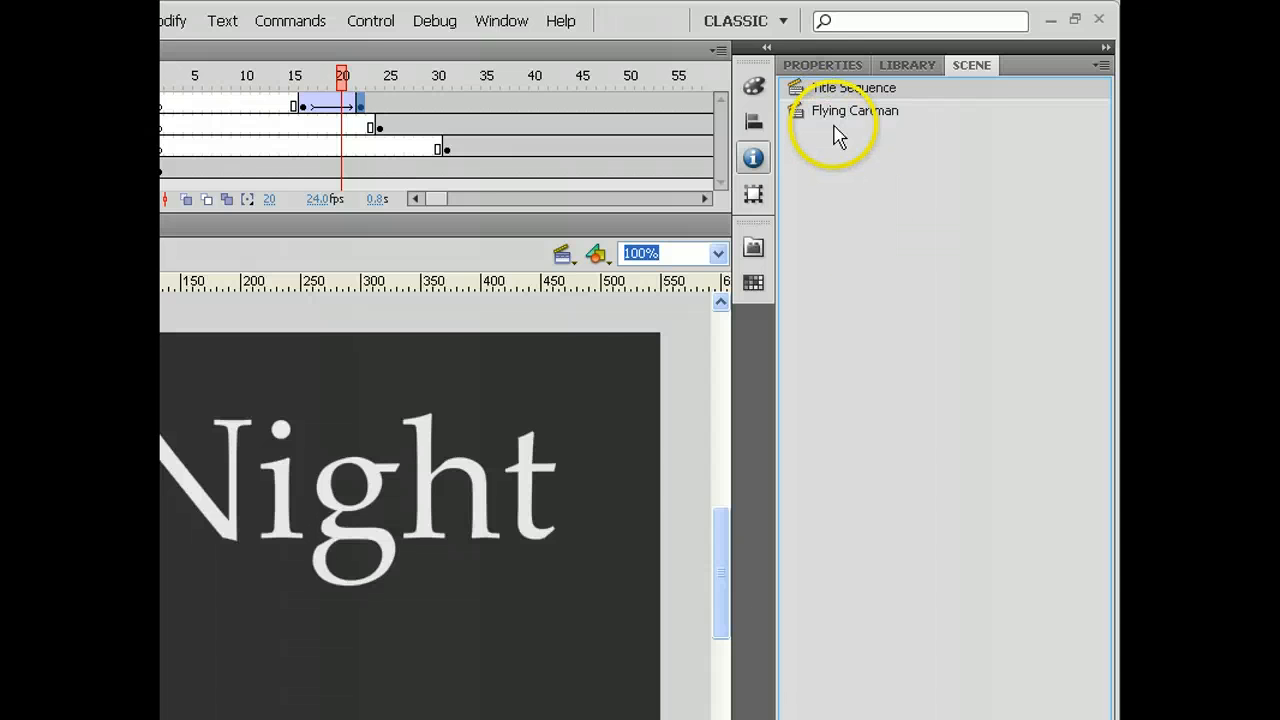
key("ctrl+Return")
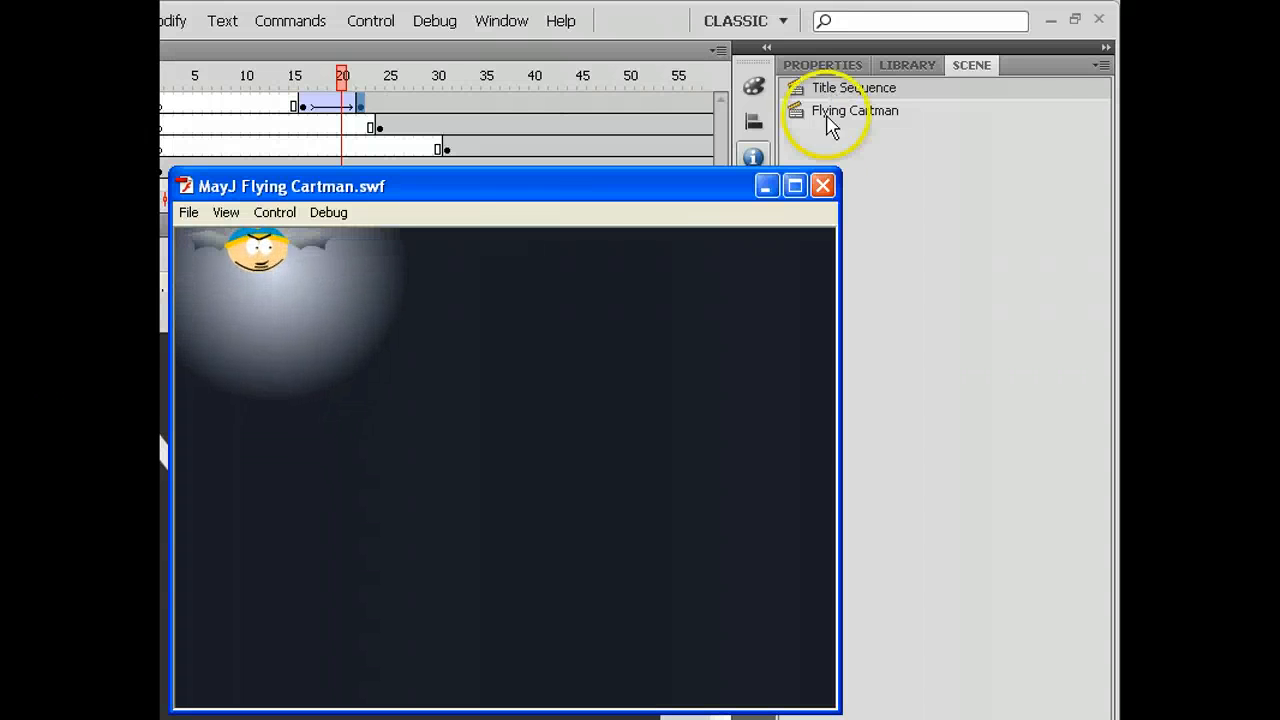
left_click(822, 185)
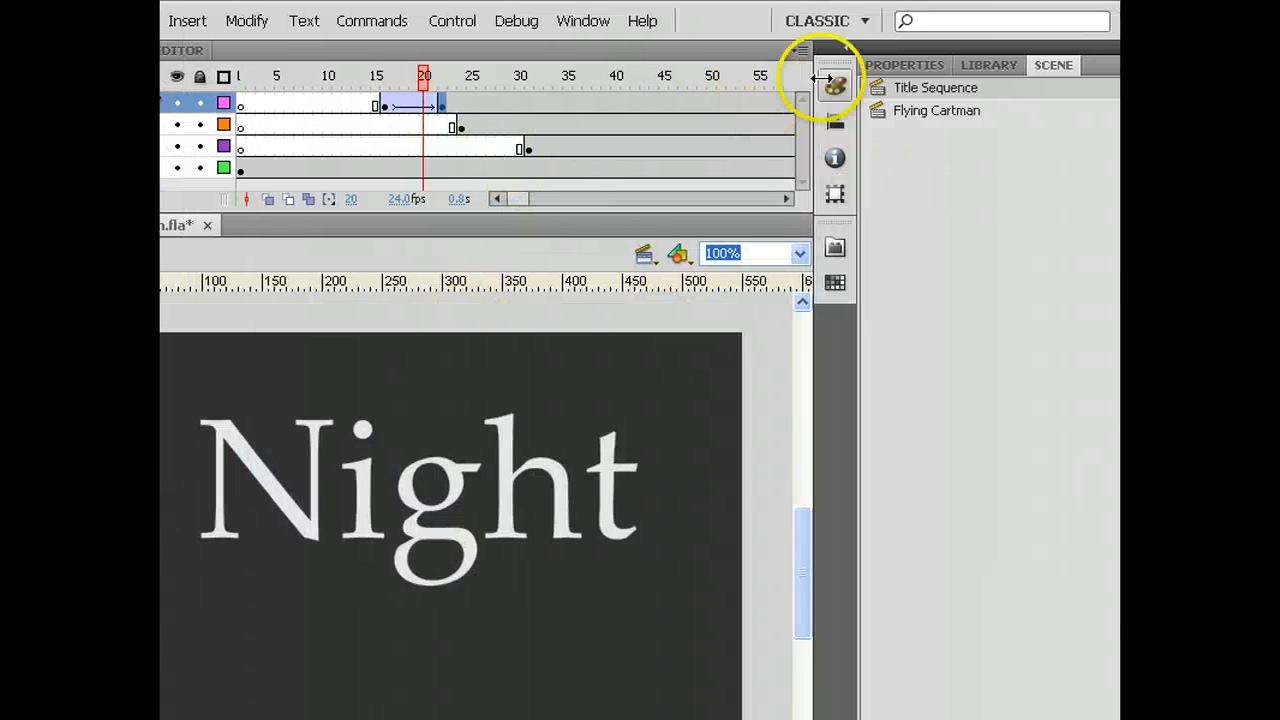
In the Flying Cartman scene, give the Cartman instance at frame 1 a Brightness color effect of -100%.
left_click(832, 112)
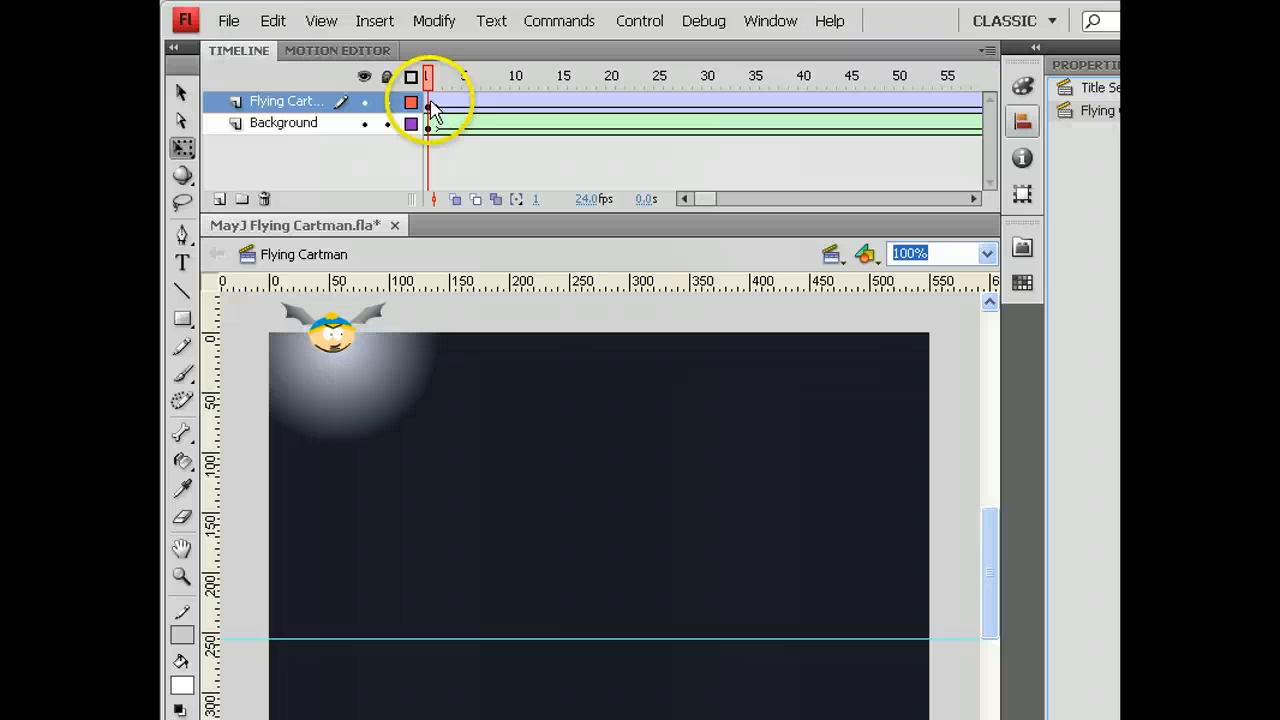
left_click(430, 103)
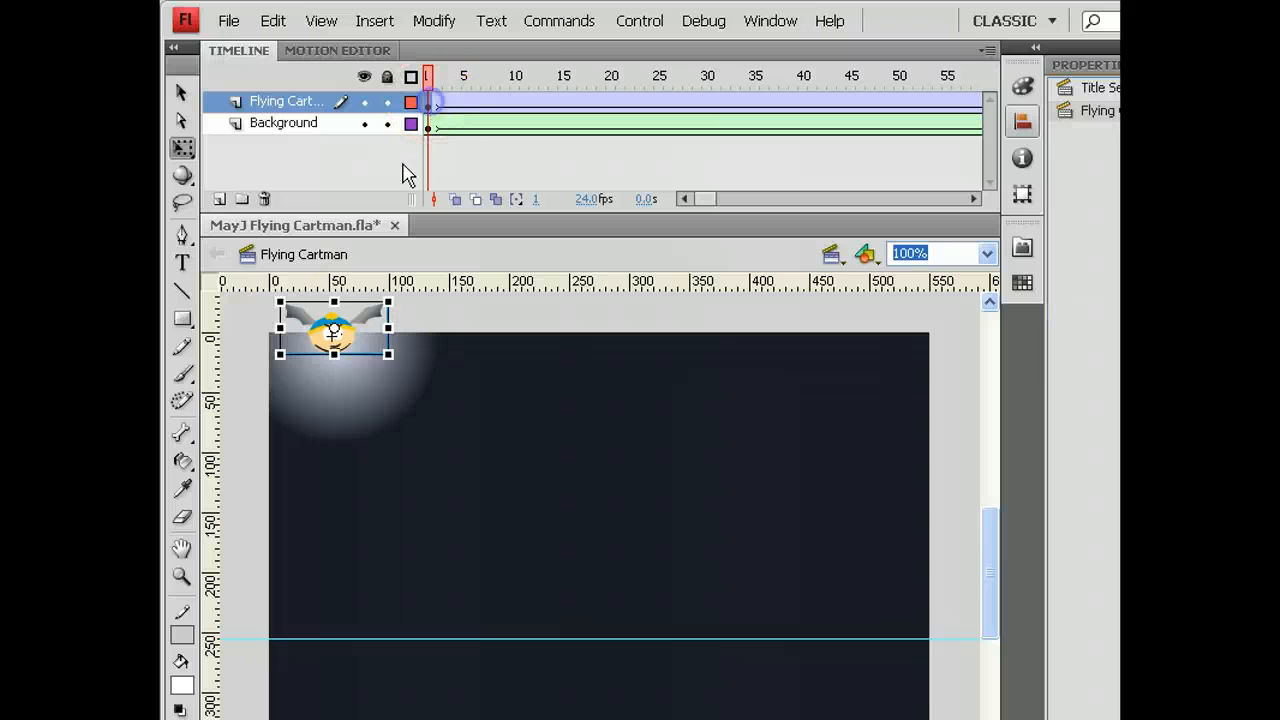
left_click(344, 337)
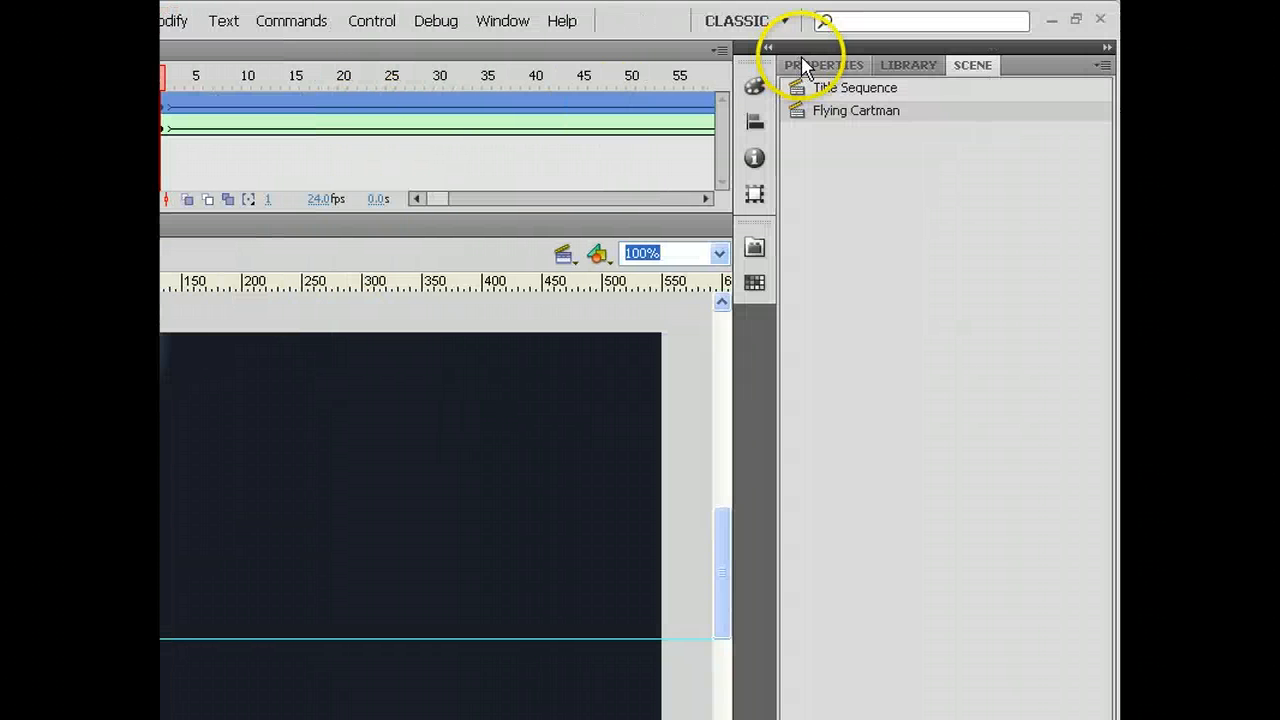
left_click(818, 65)
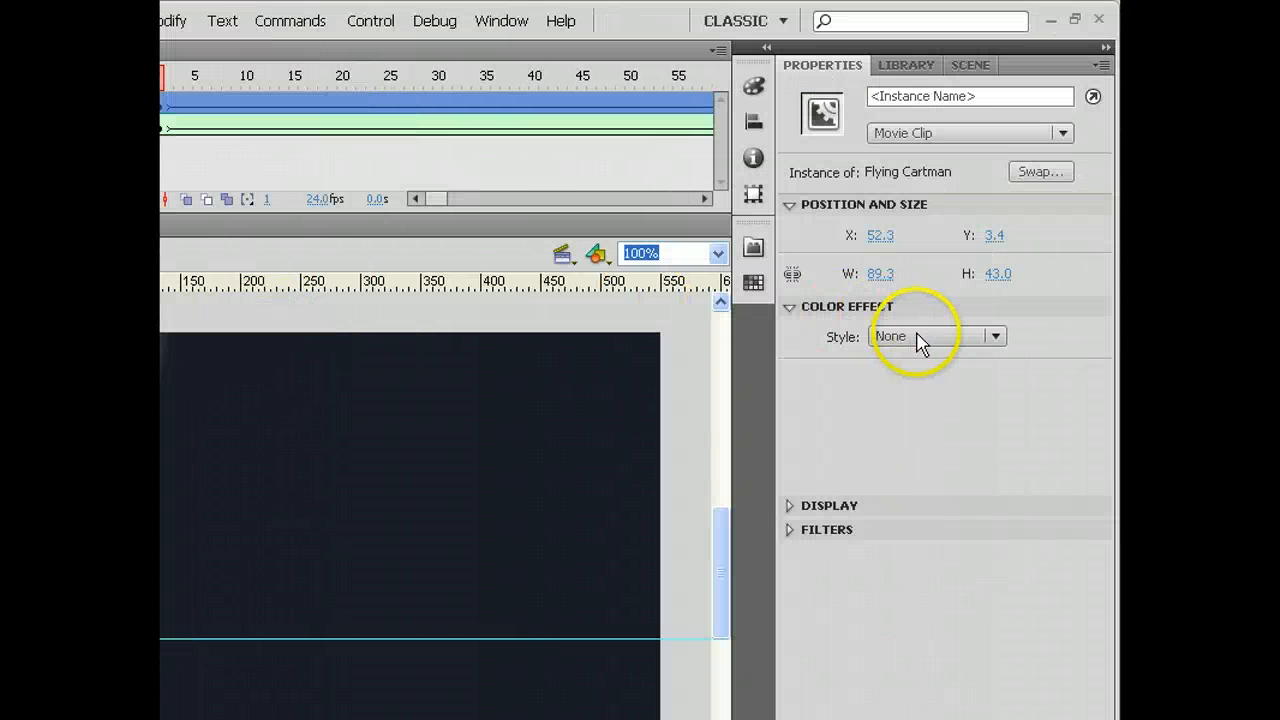
left_click(920, 337)
left_click(914, 382)
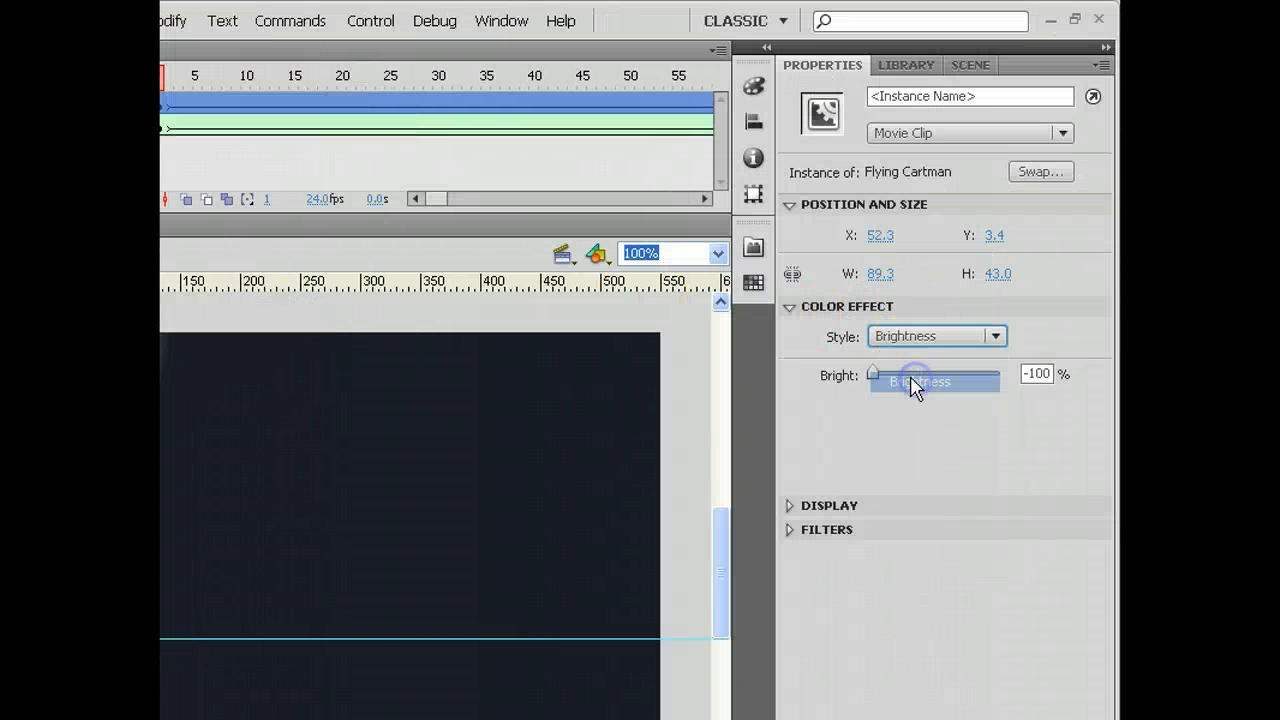
left_click_drag(909, 383, 879, 383)
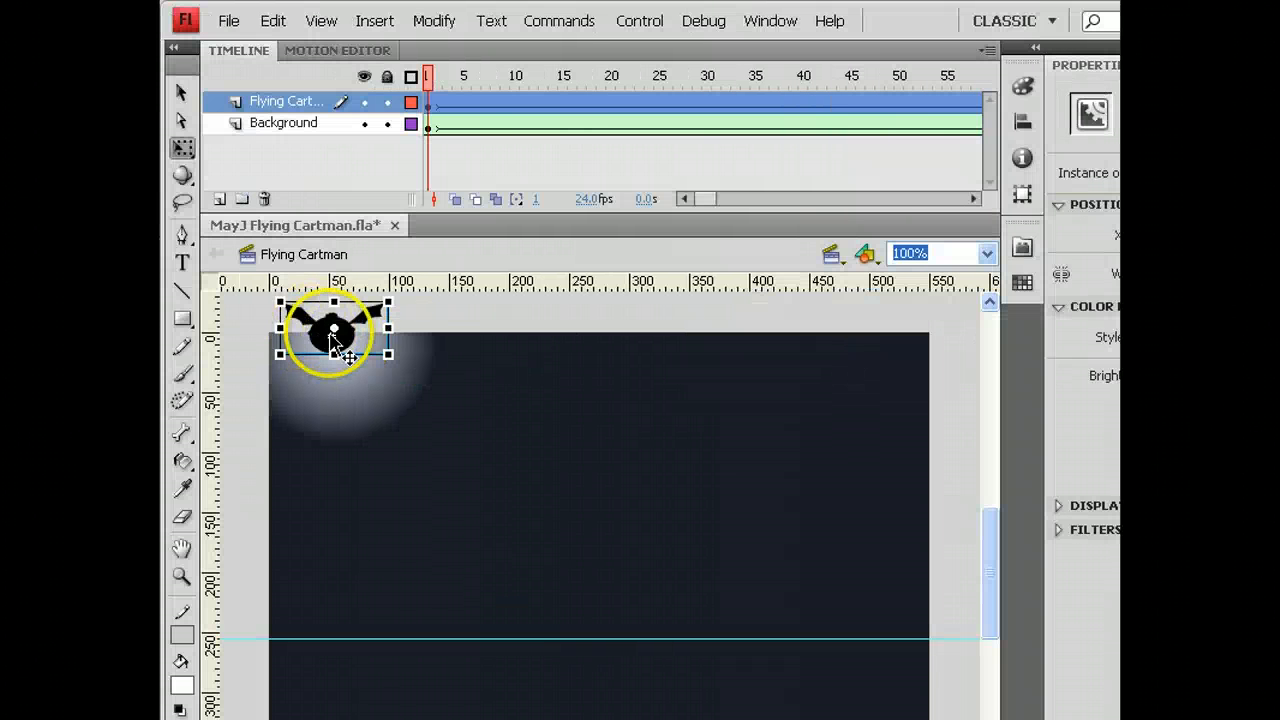
Play the Flying Cartman scene to check the black silhouette, then return the playhead to frame 1.
left_click(430, 80)
key("Return")
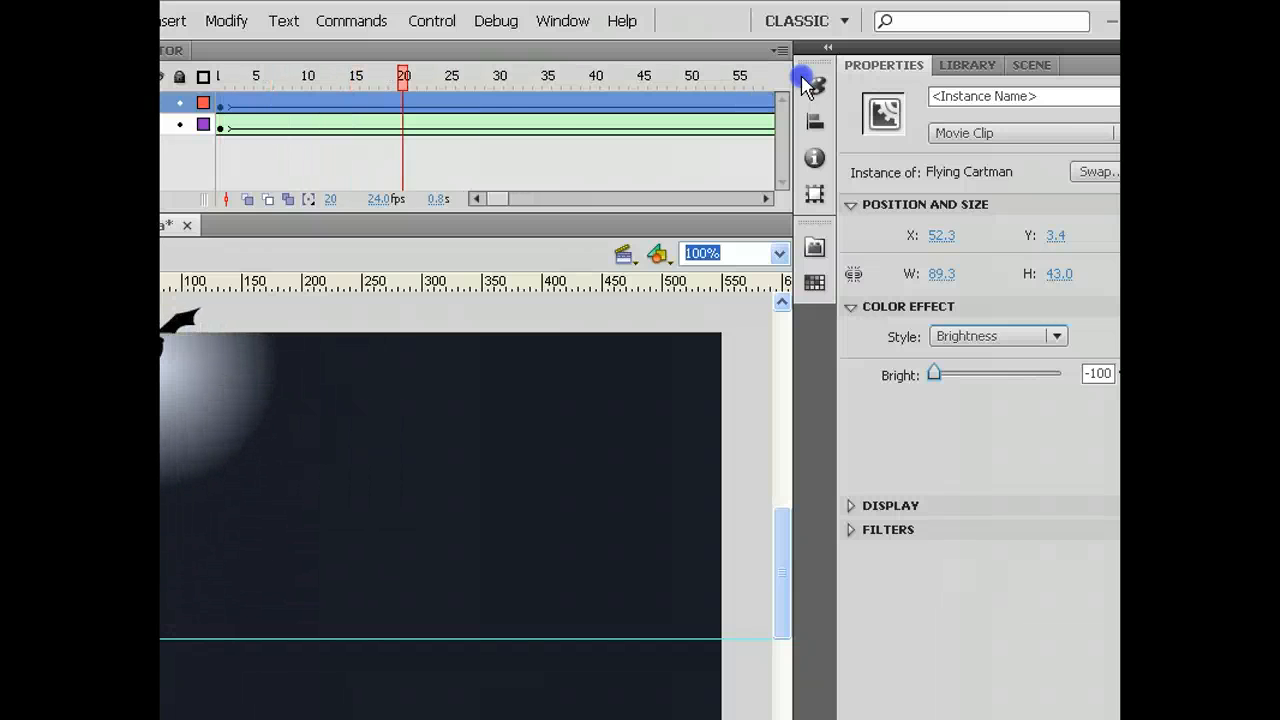
left_click(232, 75)
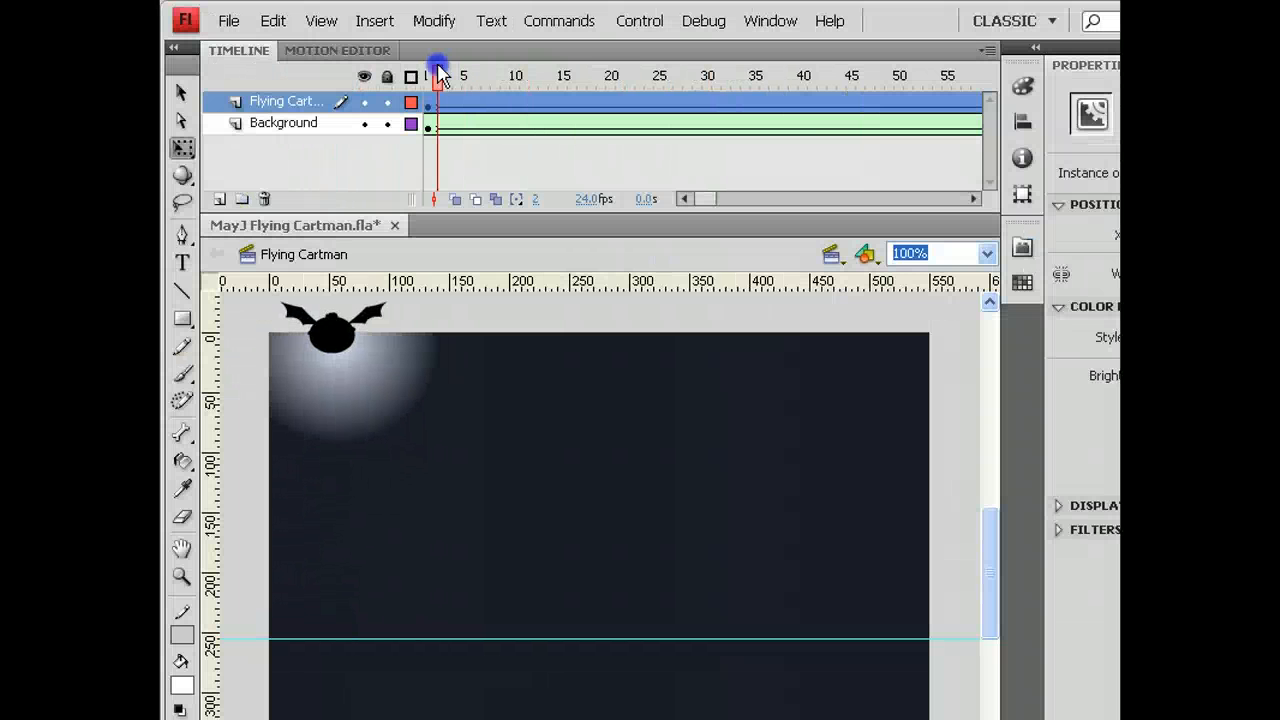
left_click_drag(437, 75, 378, 80)
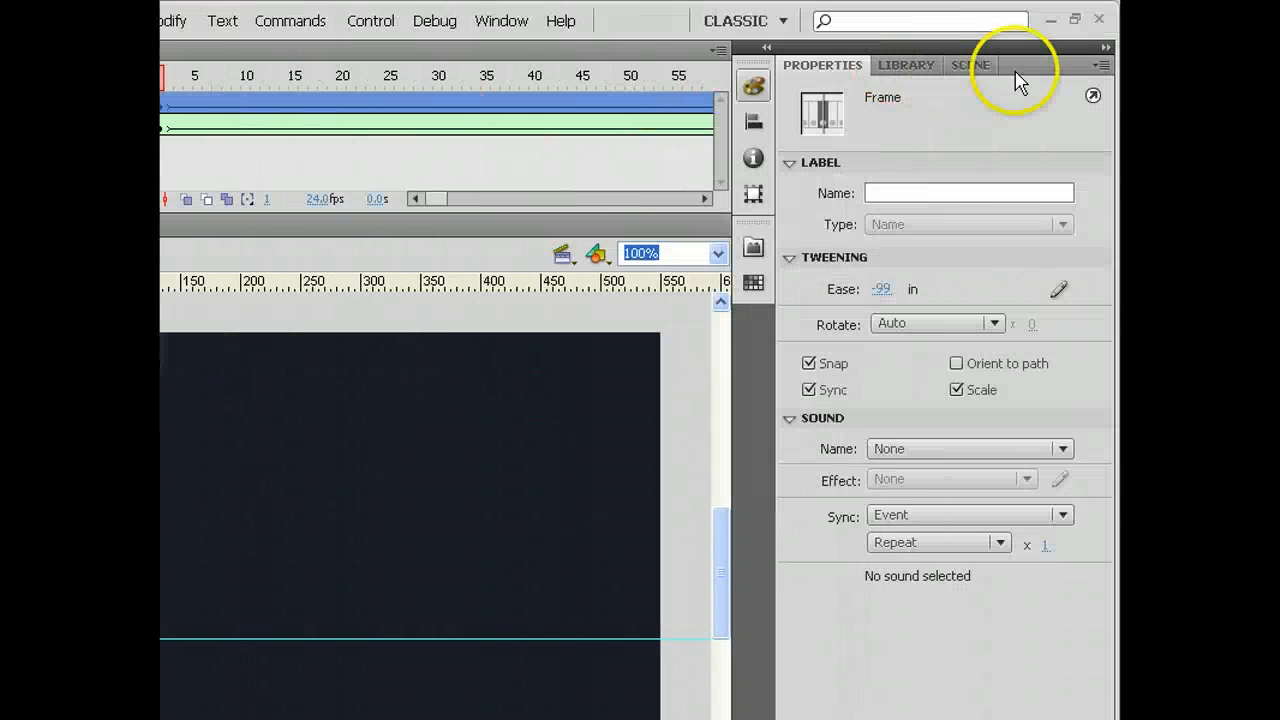
Add a new scene after Flying Cartman and name it Side Fly.
left_click(975, 66)
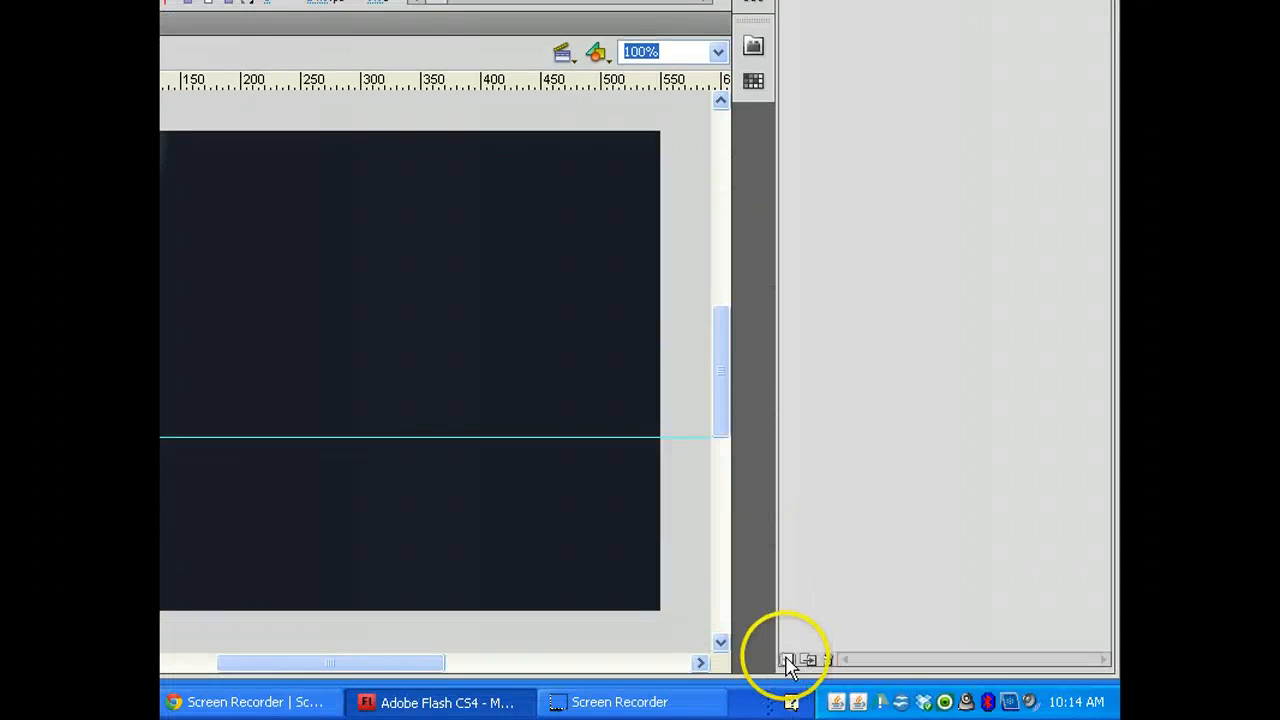
left_click(789, 659)
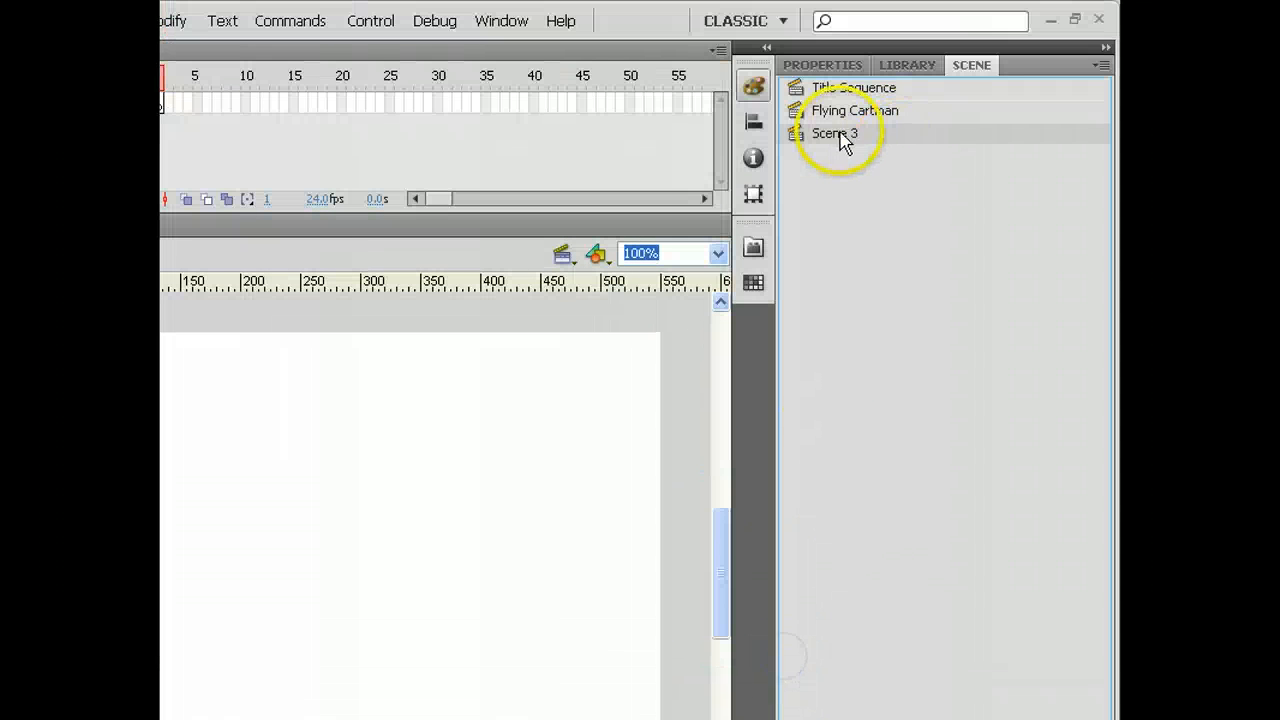
double_click(838, 133)
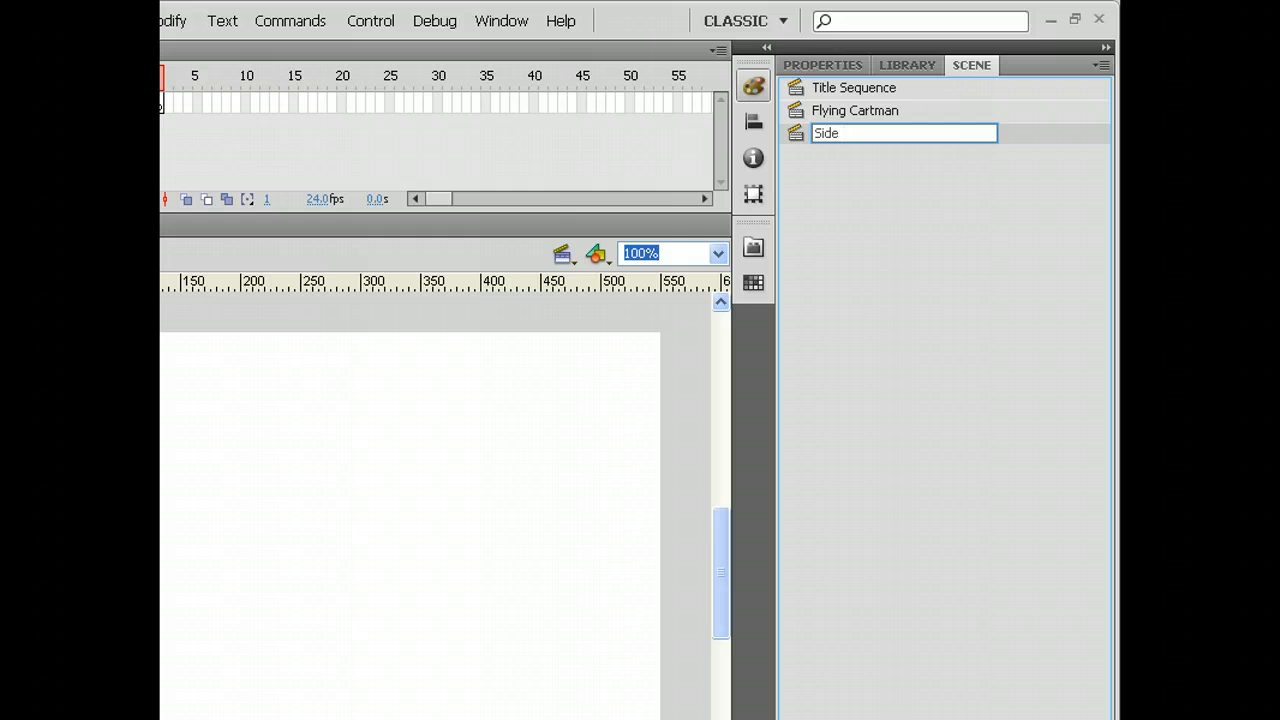
key("Return")
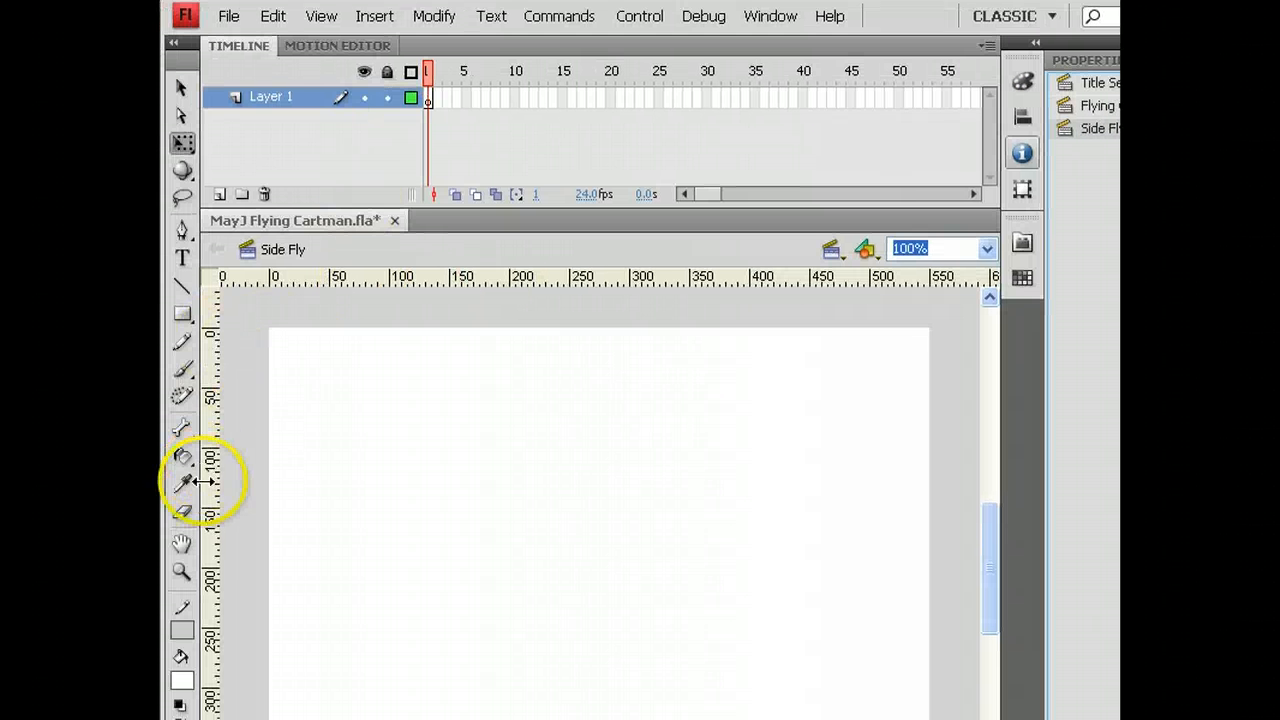
Draw a white rectangle about 540 px wide from the stage's upper-left corner to cover the stage, and rename its layer BG.
left_click(182, 268)
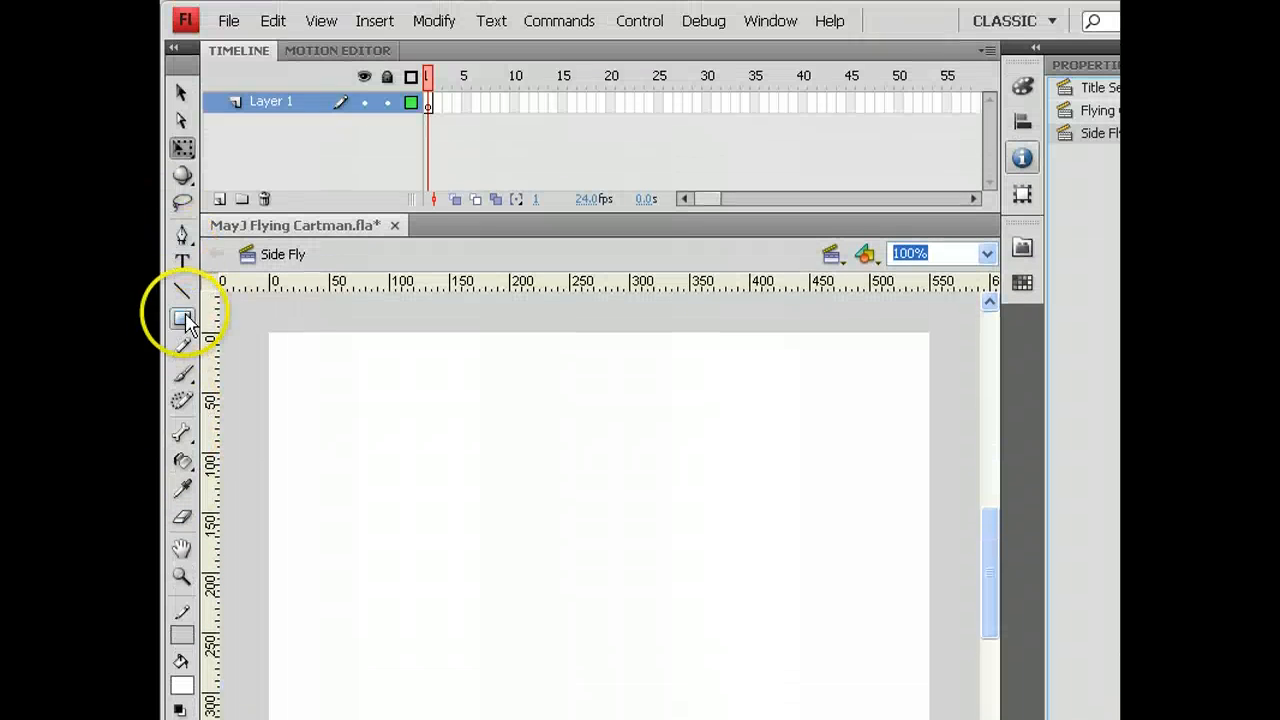
mouse_move(270, 334)
left_mouse_down()
mouse_move(985, 719)
mouse_move(920, 719)
left_mouse_up()
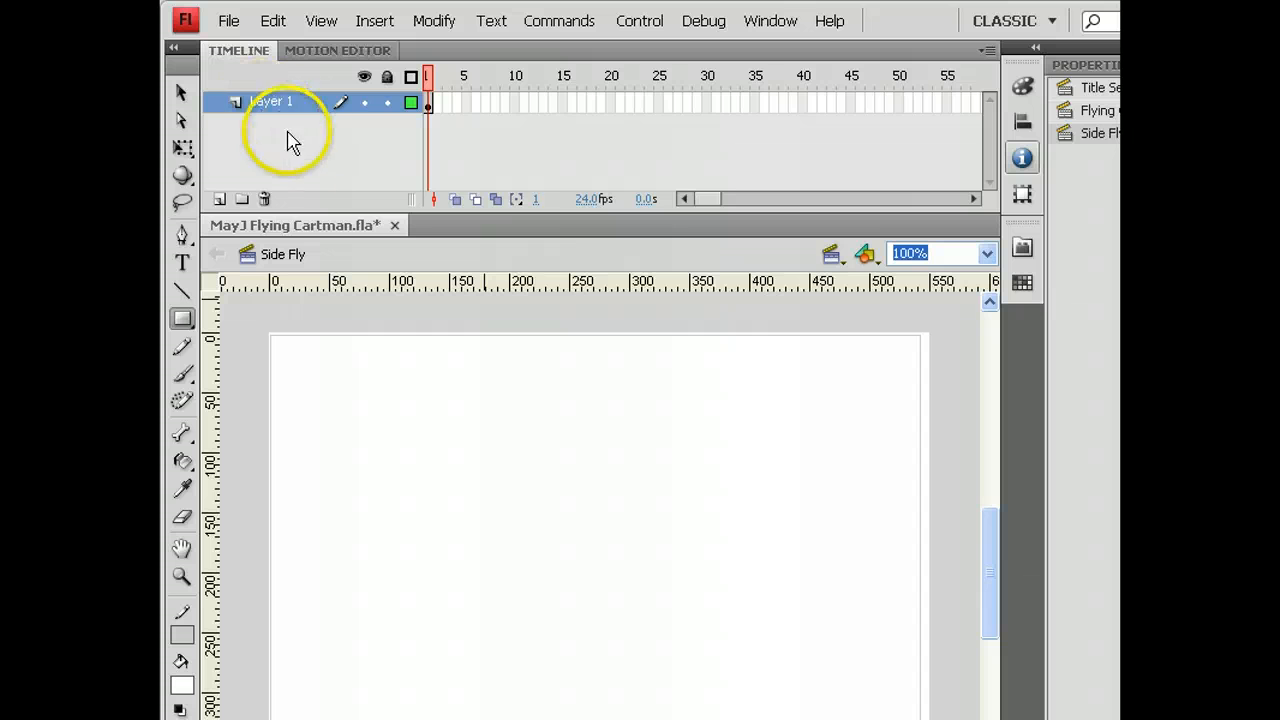
double_click(272, 101)
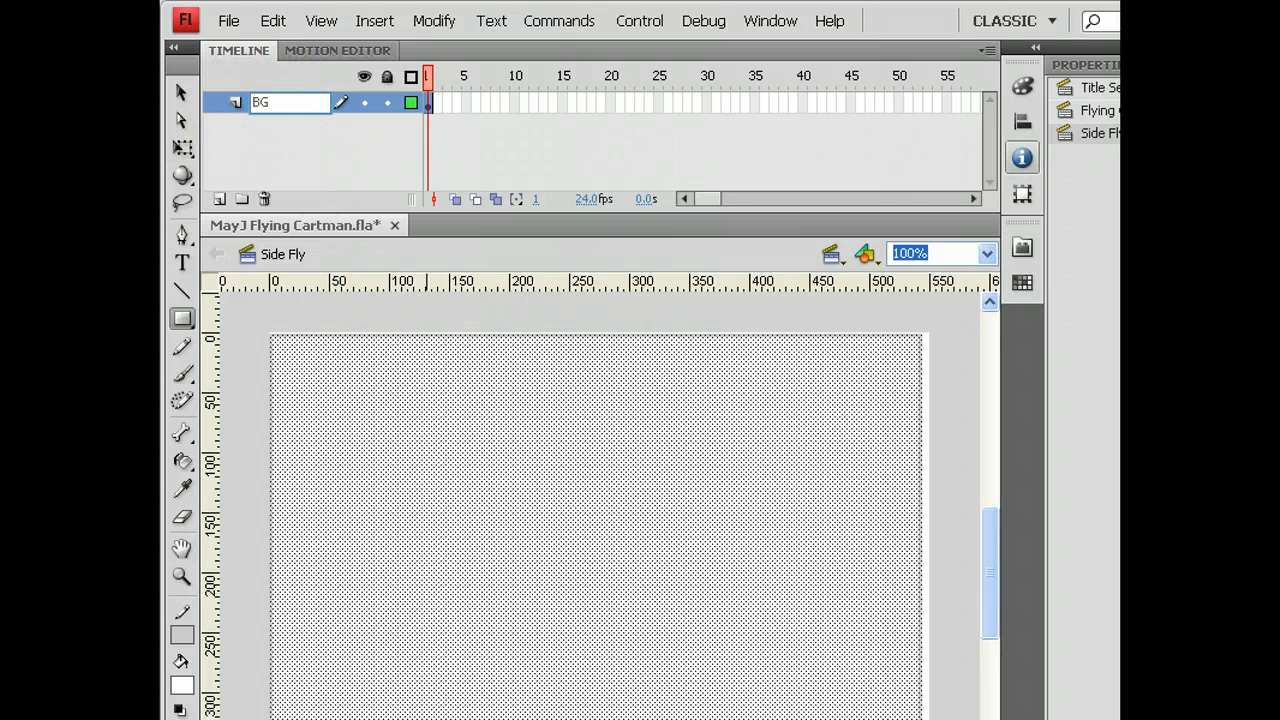
key("Return")
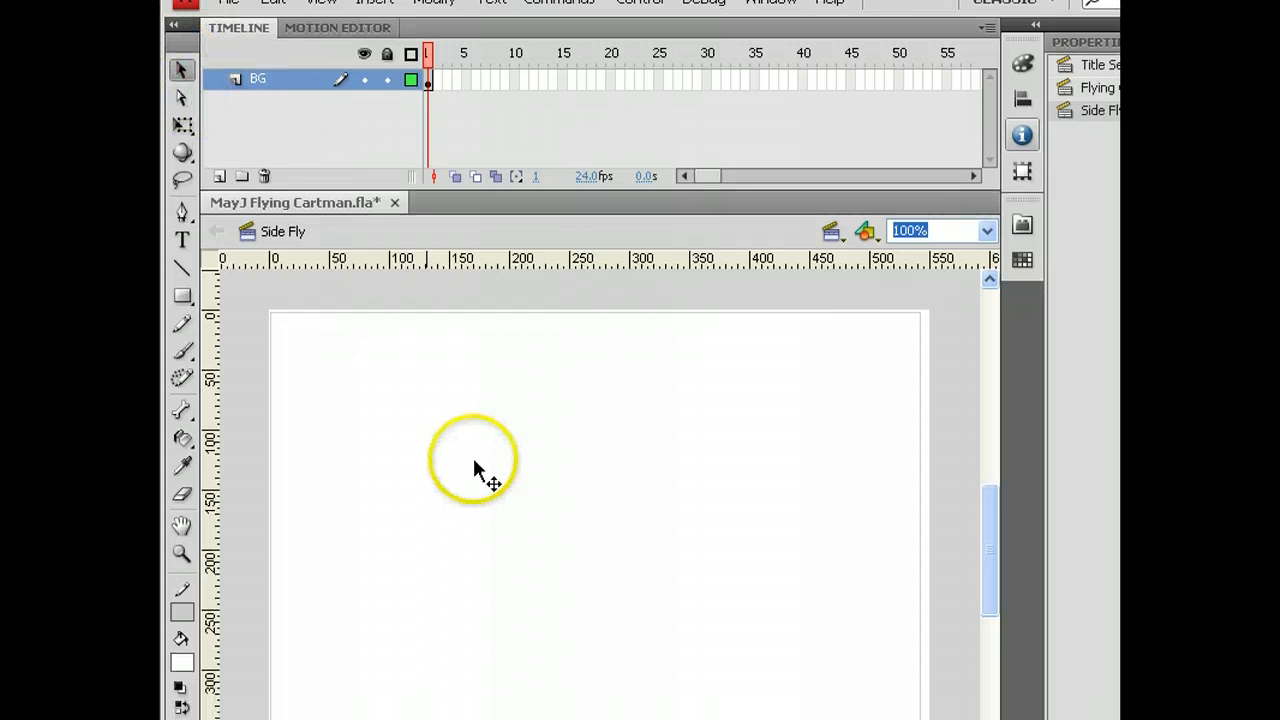
Fill the background rectangle with a linear gradient and set the gradient's end color to dark blue #1B3865.
left_click(532, 350)
left_click(1022, 86)
left_click(700, 107)
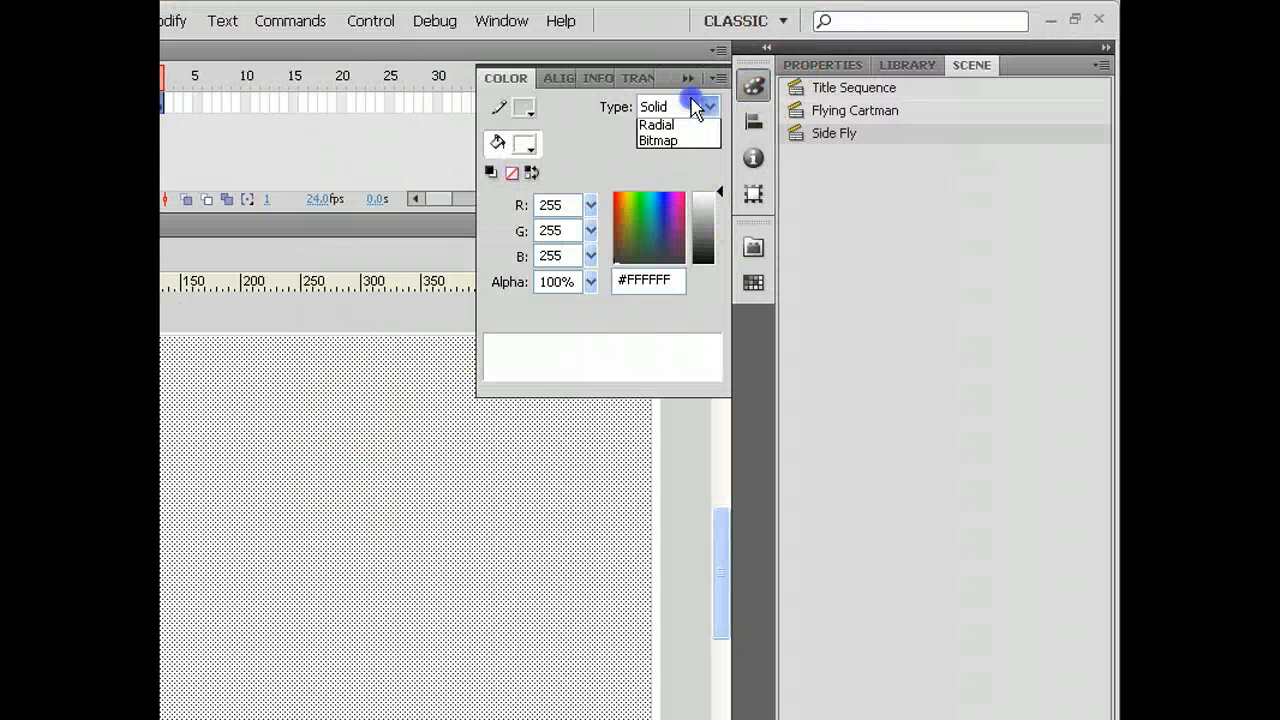
left_click(657, 159)
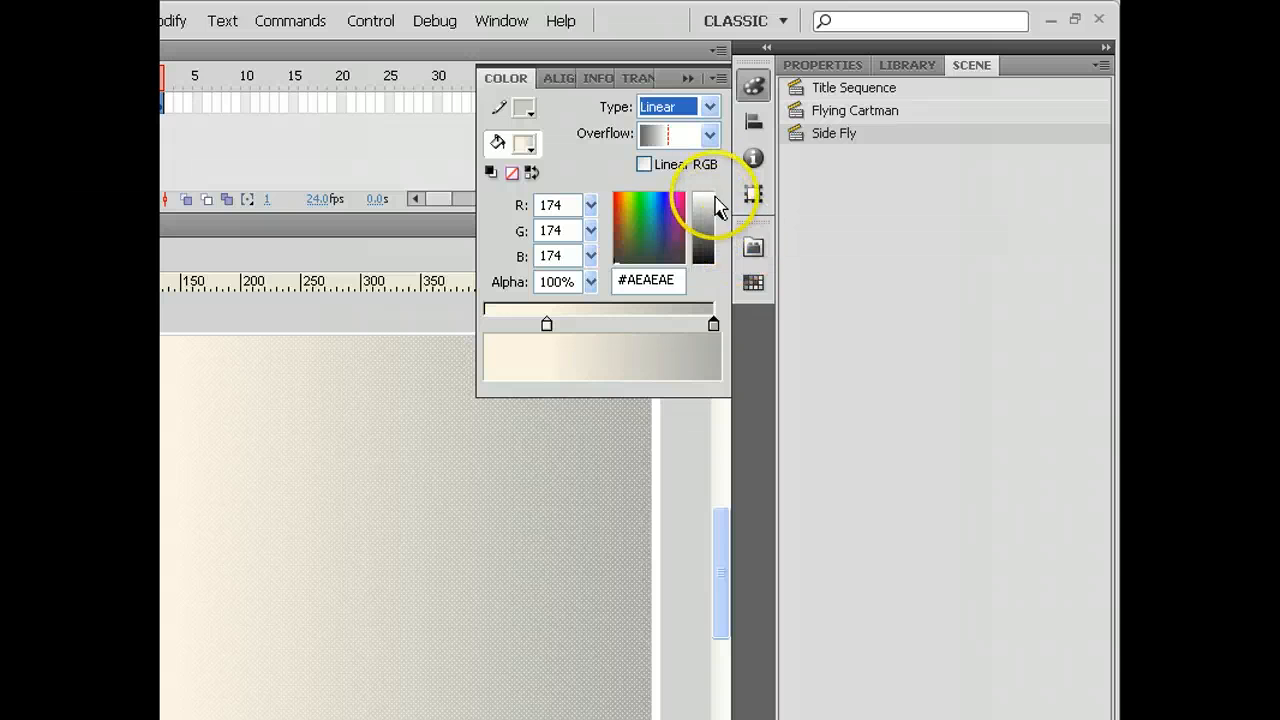
left_click(713, 324)
left_click(663, 222)
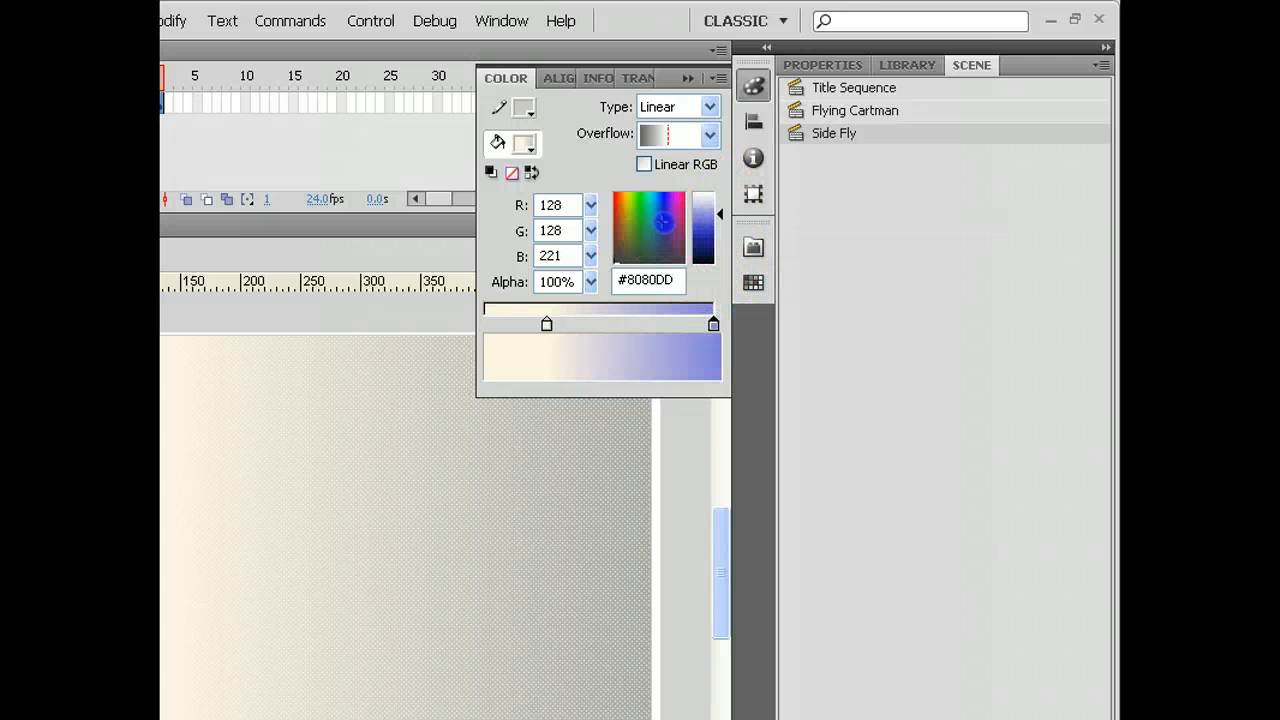
left_click_drag(663, 222, 723, 245)
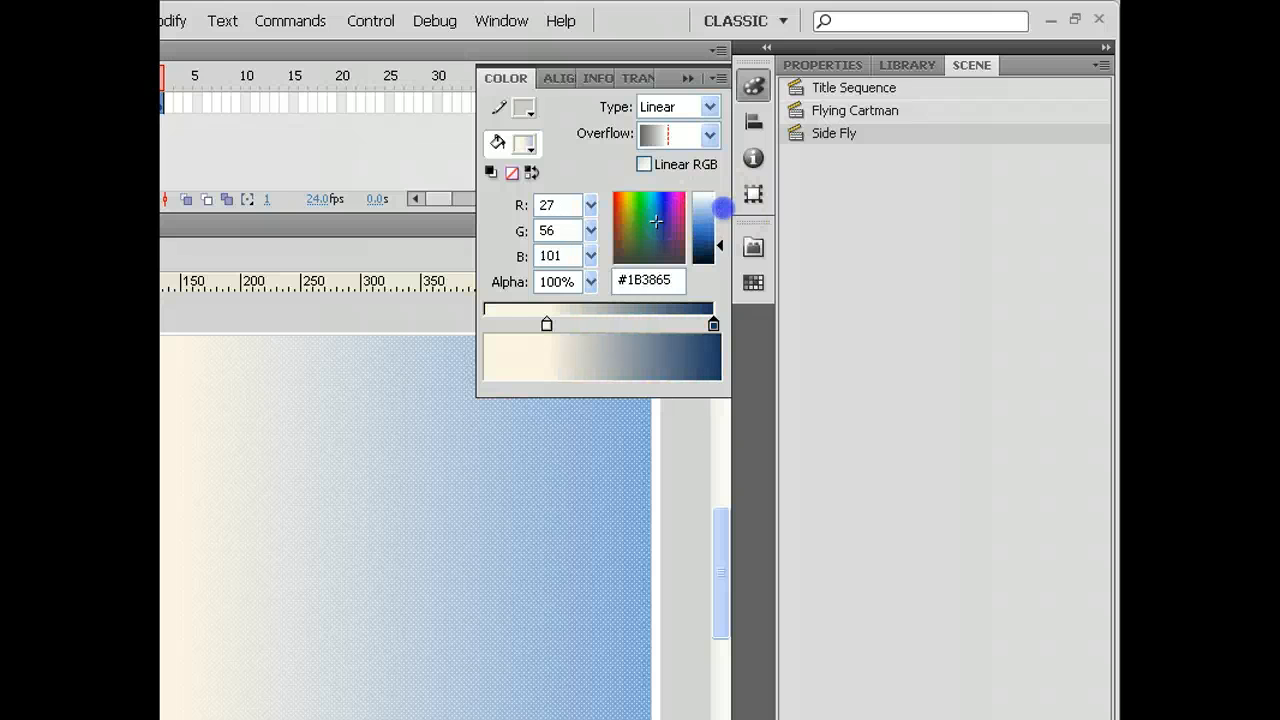
left_click(713, 324)
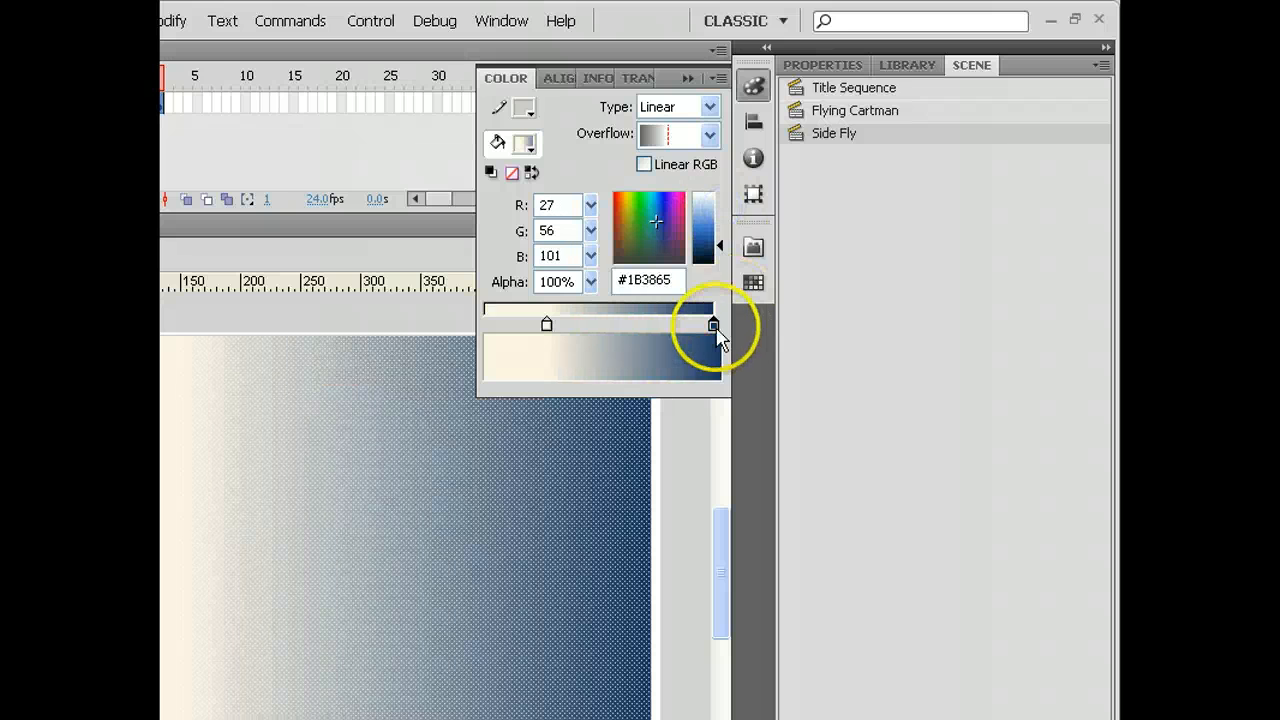
Add a light blue #729CDA color stop to the background's linear gradient and position it between the cream and dark blue stops.
double_click(546, 324)
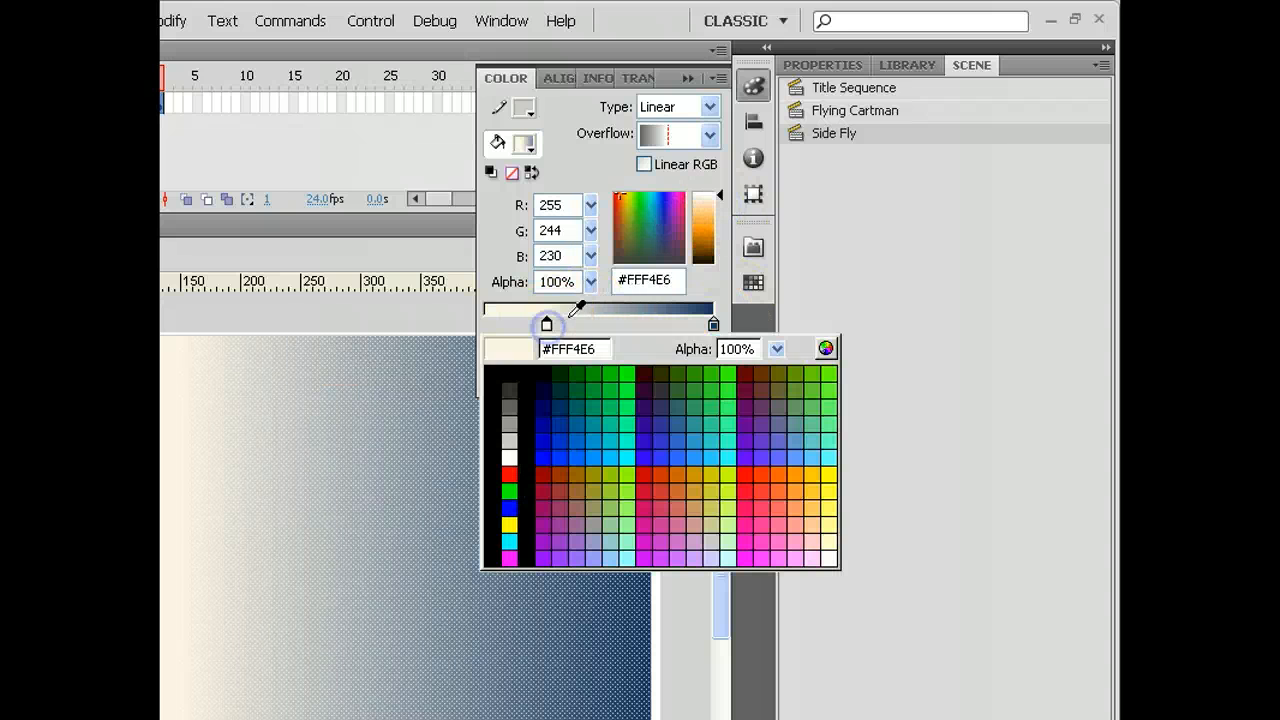
left_click(720, 322)
left_click_drag(727, 251, 724, 216)
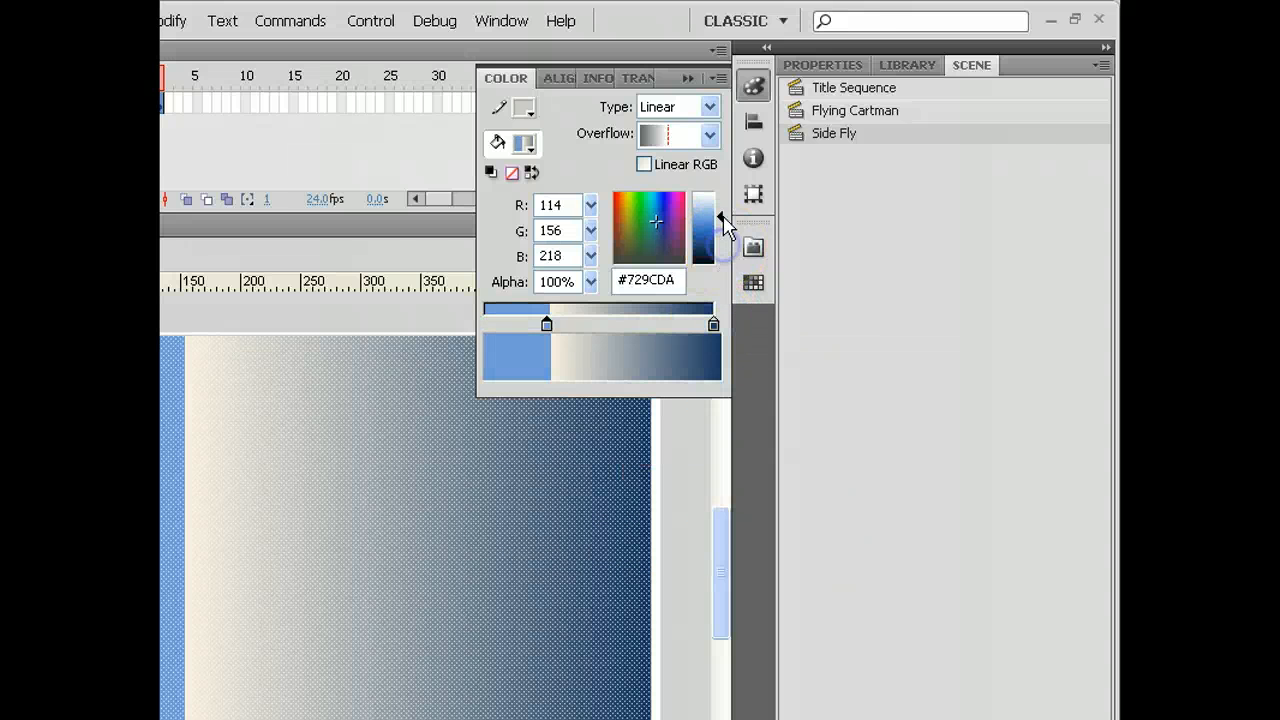
left_click(546, 324)
left_click_drag(546, 324, 632, 324)
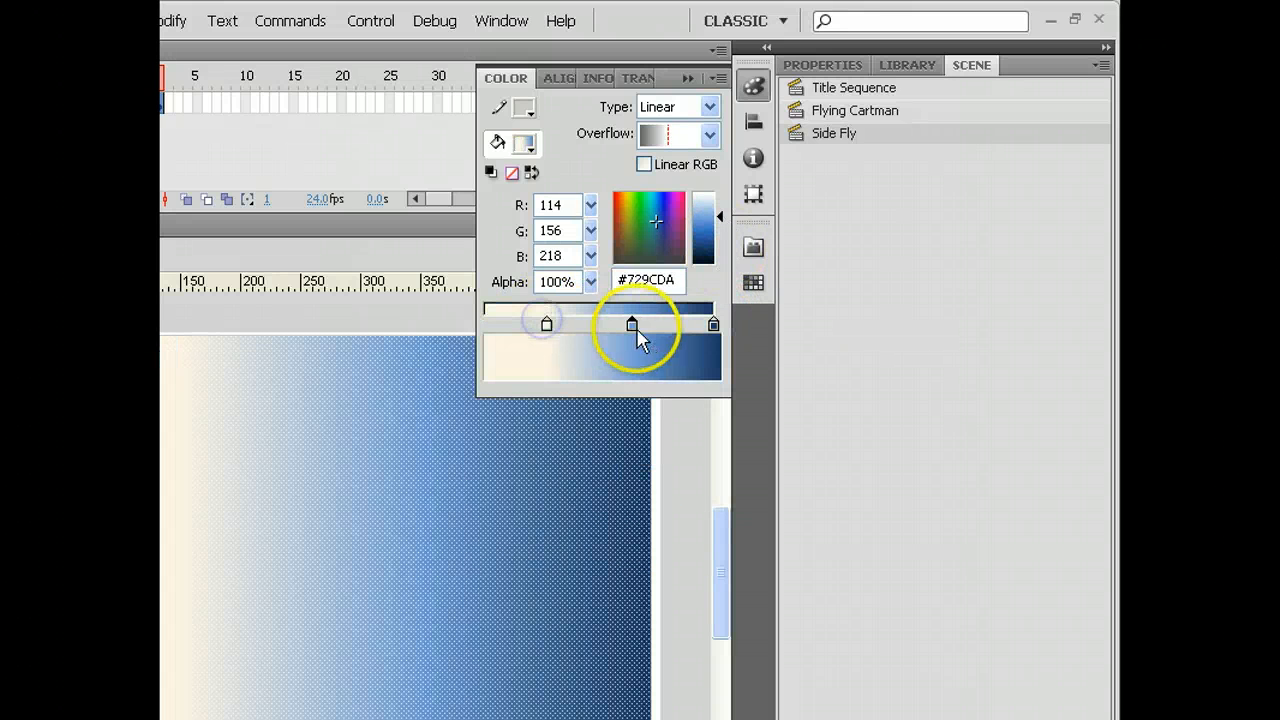
Move the cream stop to the gradient's start, center the light blue stop, and darken both end stops, with the start at #142338.
left_click(548, 324)
left_click_drag(549, 323, 484, 324)
left_click(700, 324)
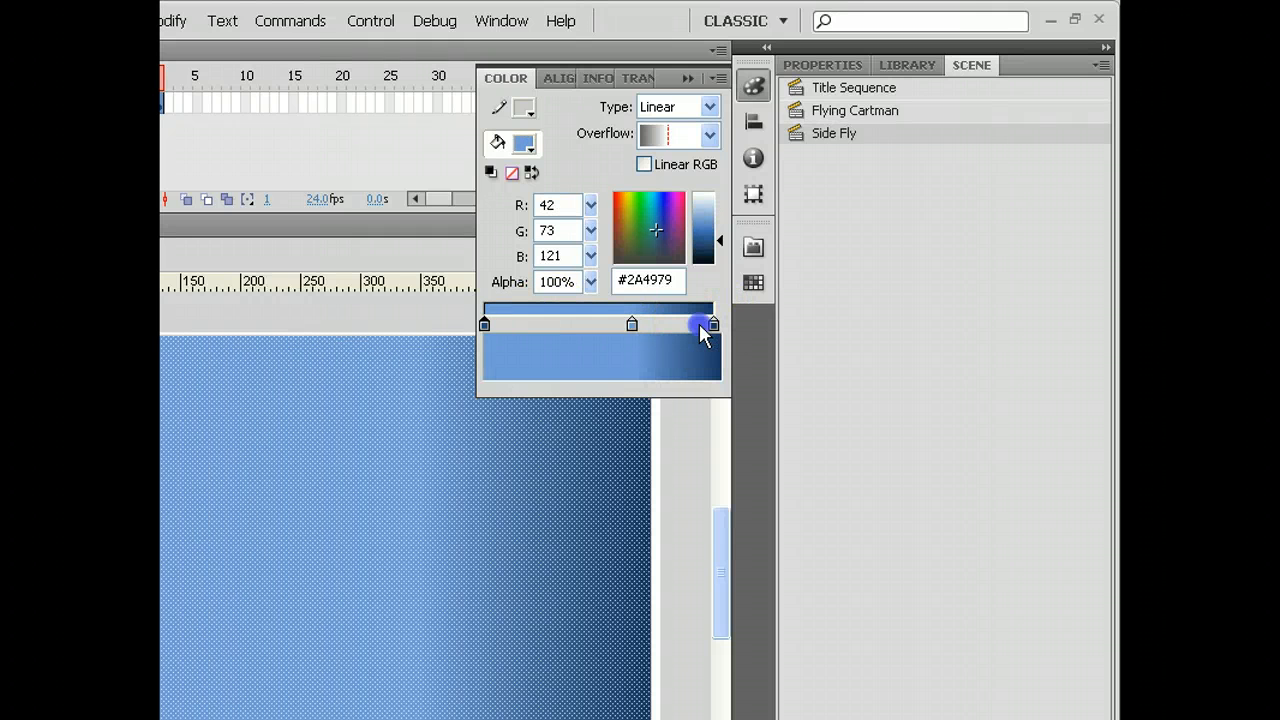
left_click_drag(632, 324, 617, 324)
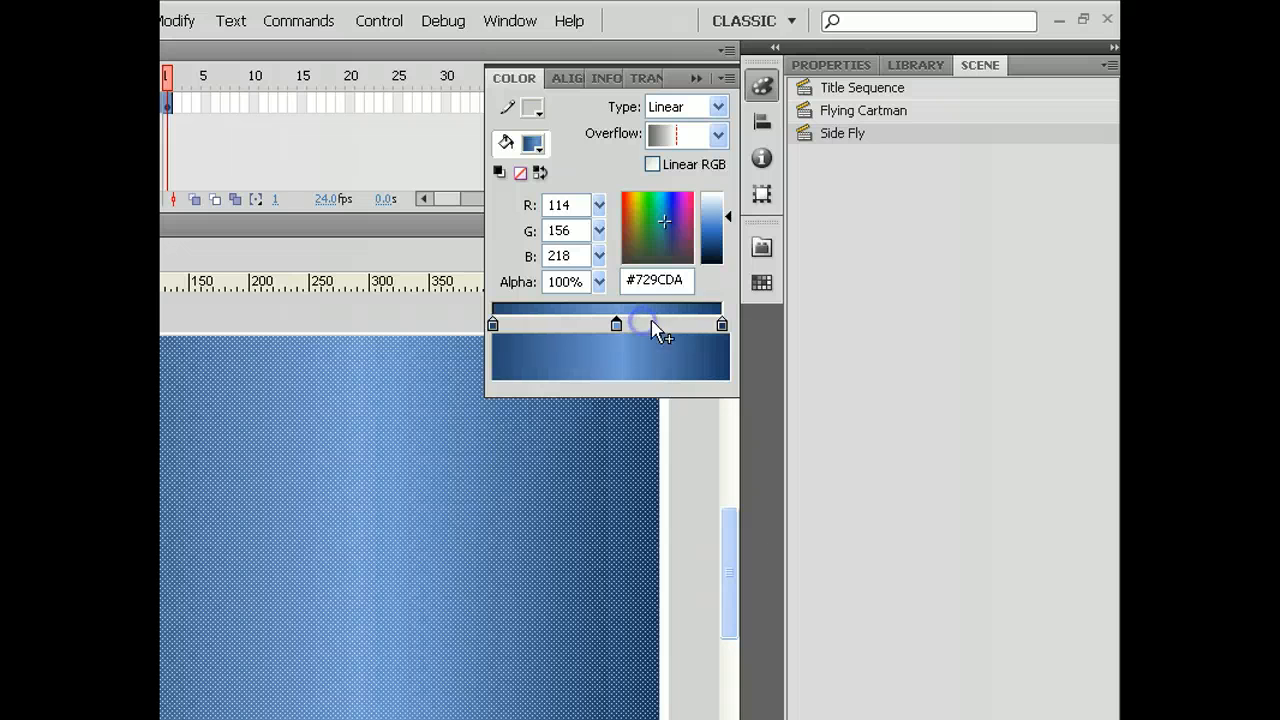
left_click_drag(731, 253, 731, 262)
left_click(492, 326)
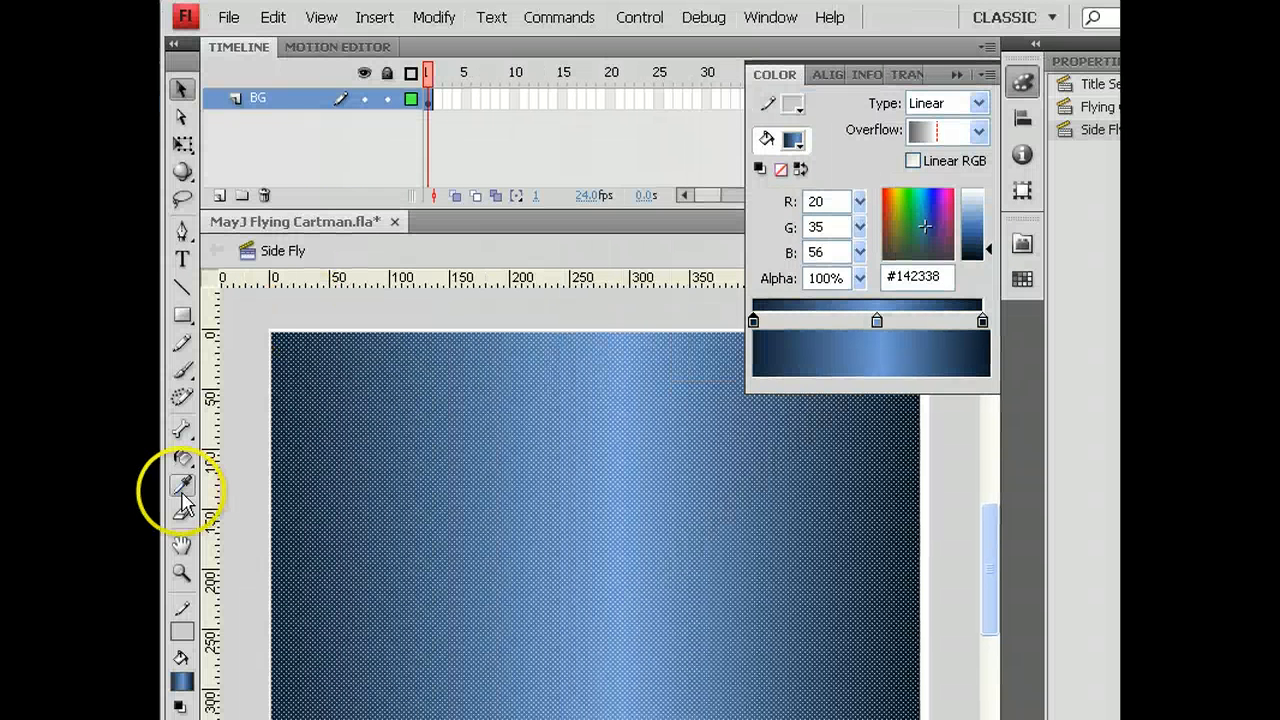
Reapply the gradient to the background with the Paint Bucket tool so that it runs vertically over the full height of the rectangle.
left_click(182, 457)
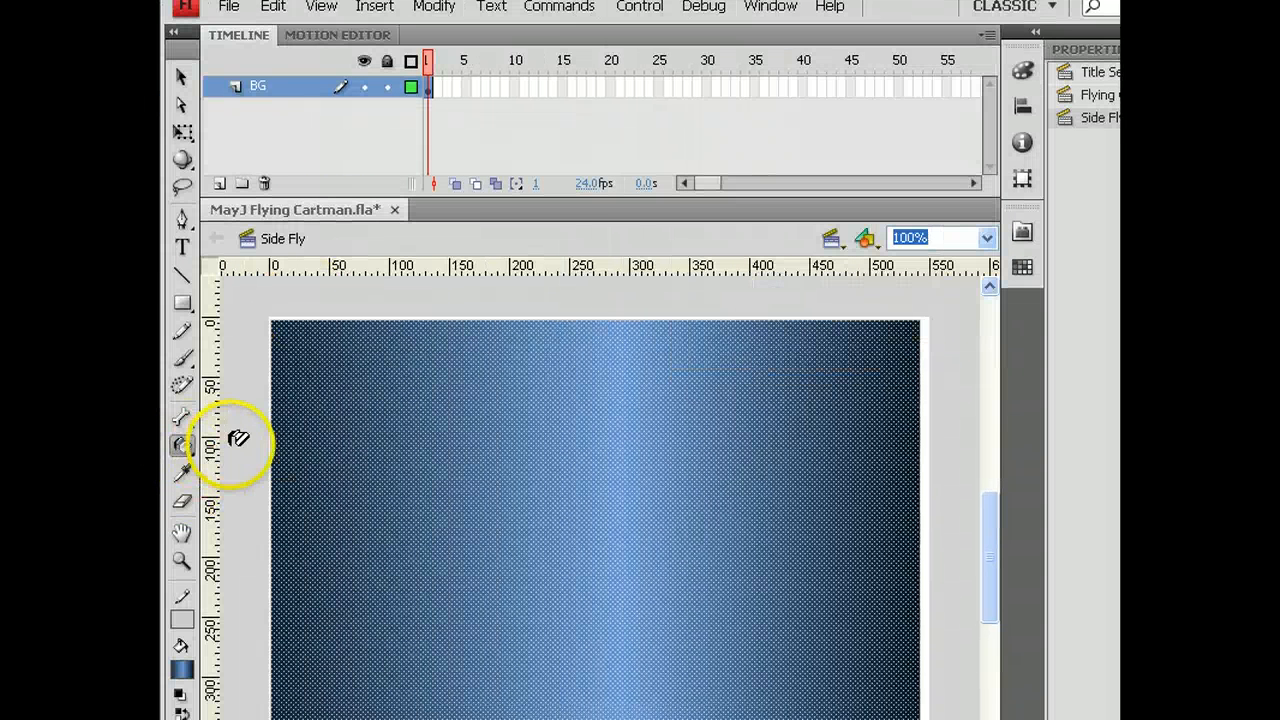
left_click_drag(182, 444, 207, 450)
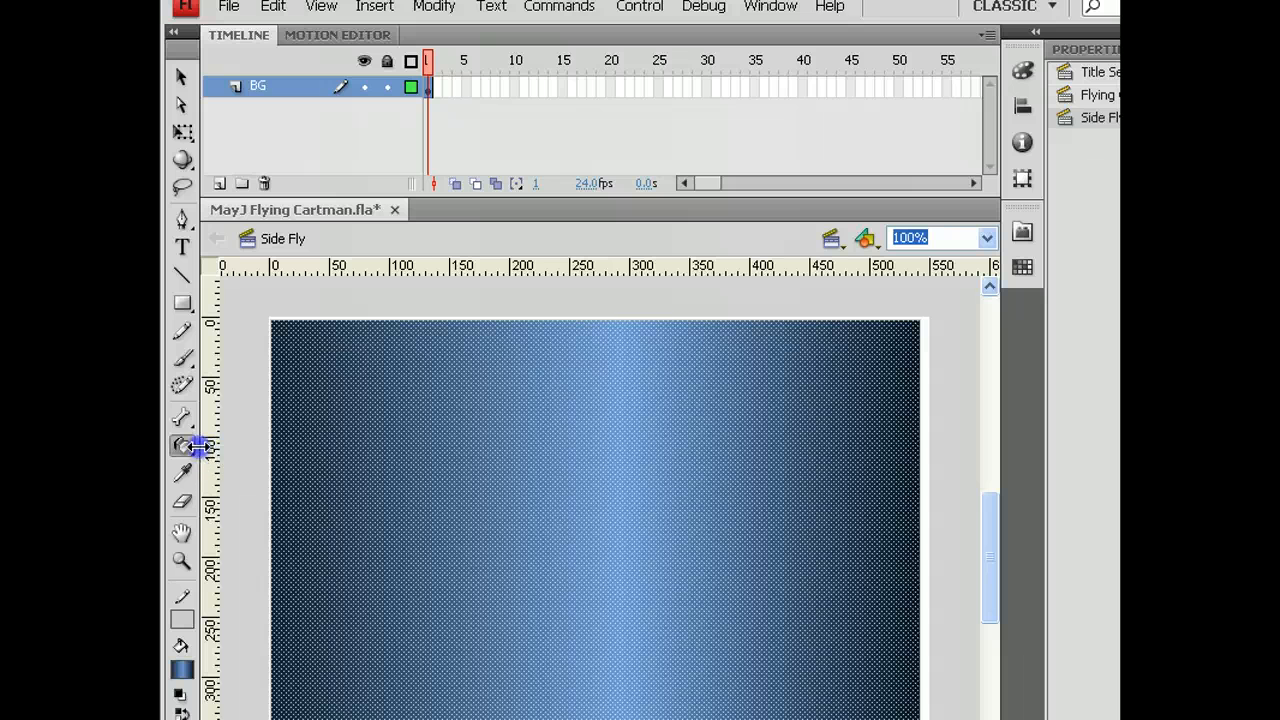
left_click(186, 448)
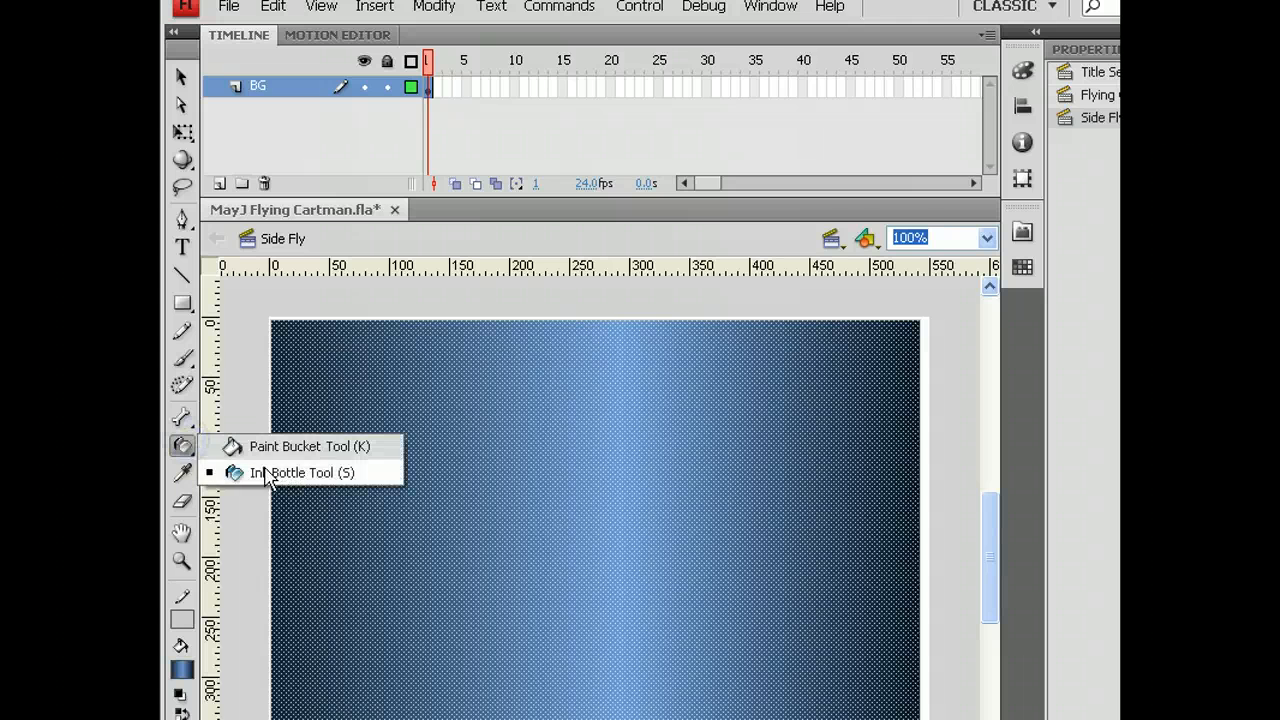
left_click(300, 446)
left_click_drag(607, 250, 634, 550)
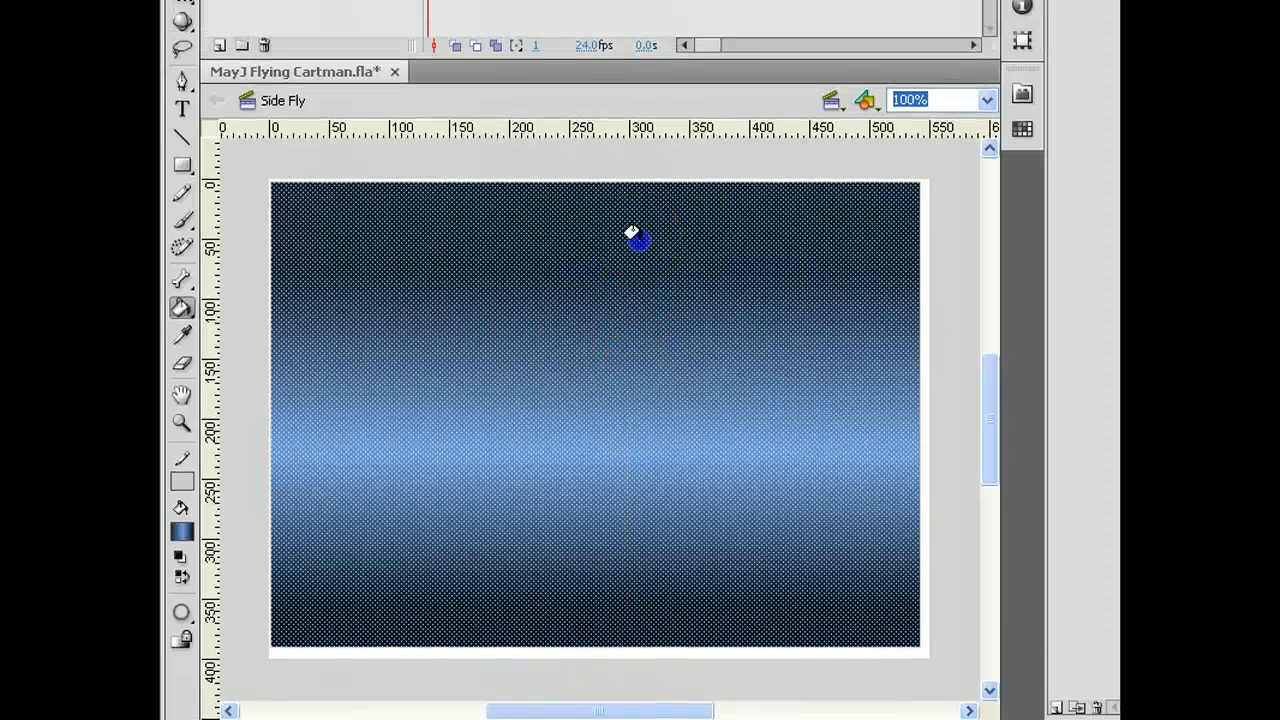
left_click_drag(634, 189, 624, 393)
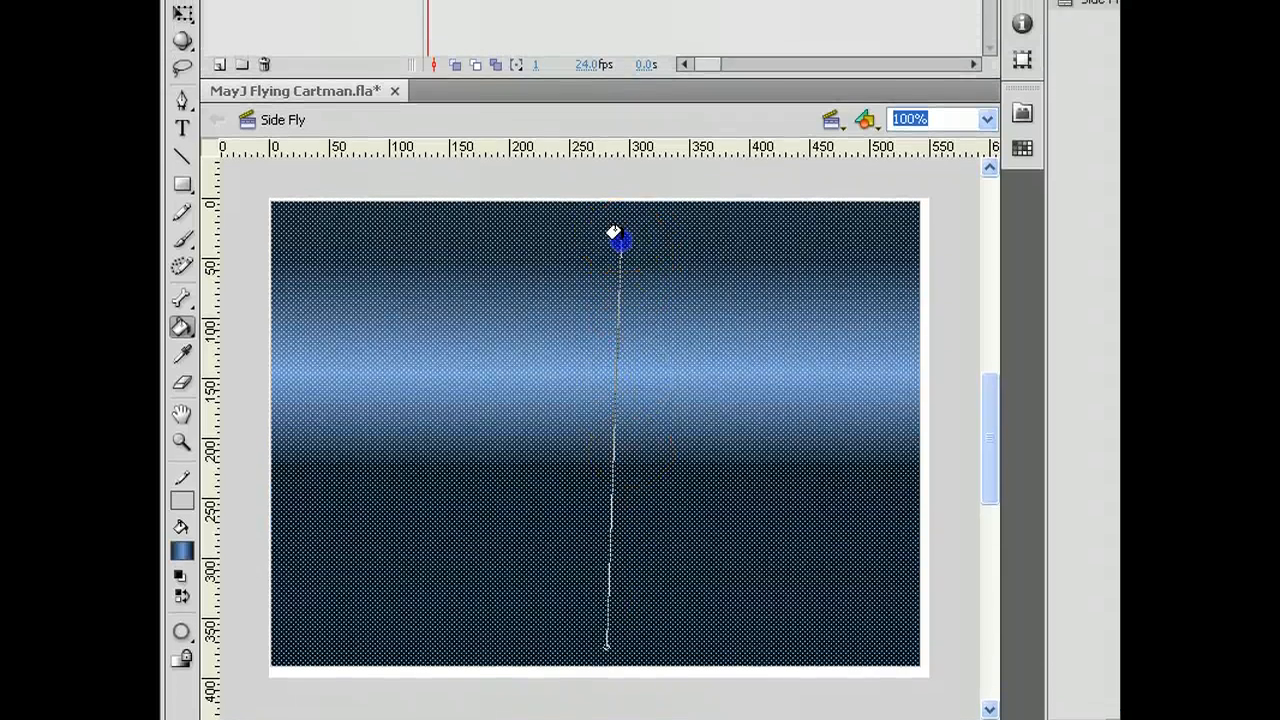
left_click_drag(620, 240, 612, 652)
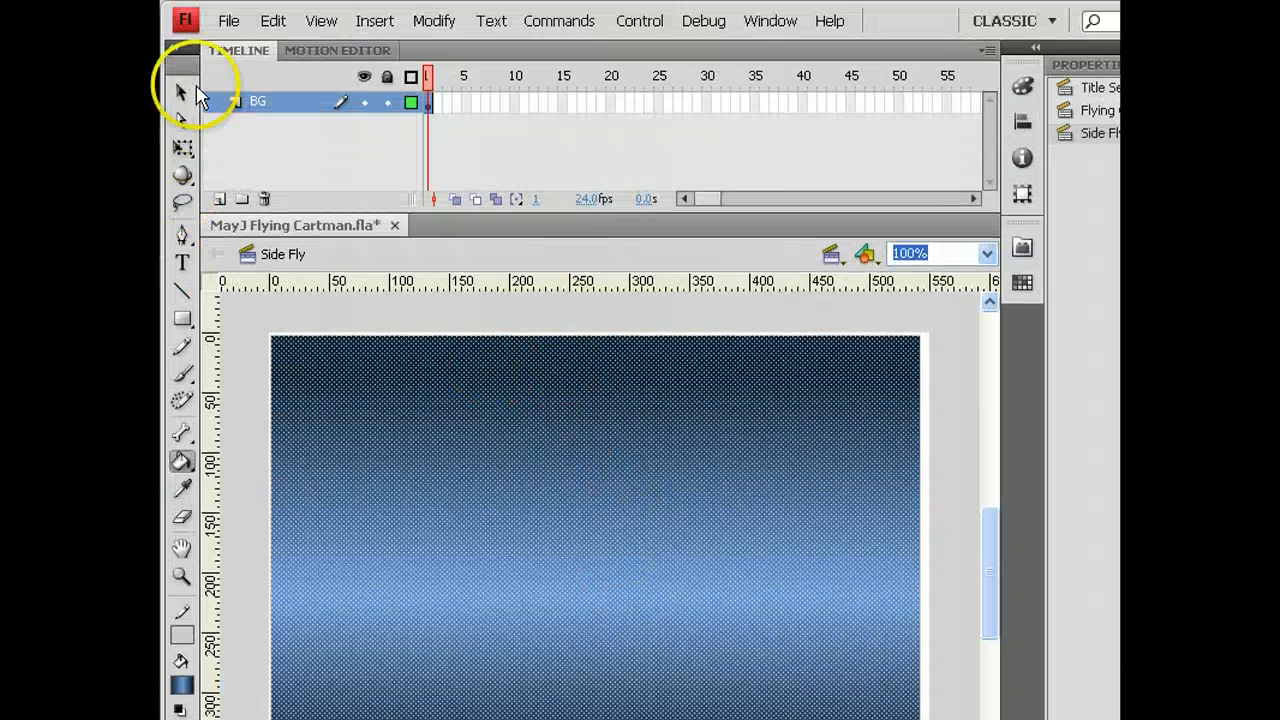
Select the background shape and set its X and Y position to 0 and its width to 550.
left_click(179, 92)
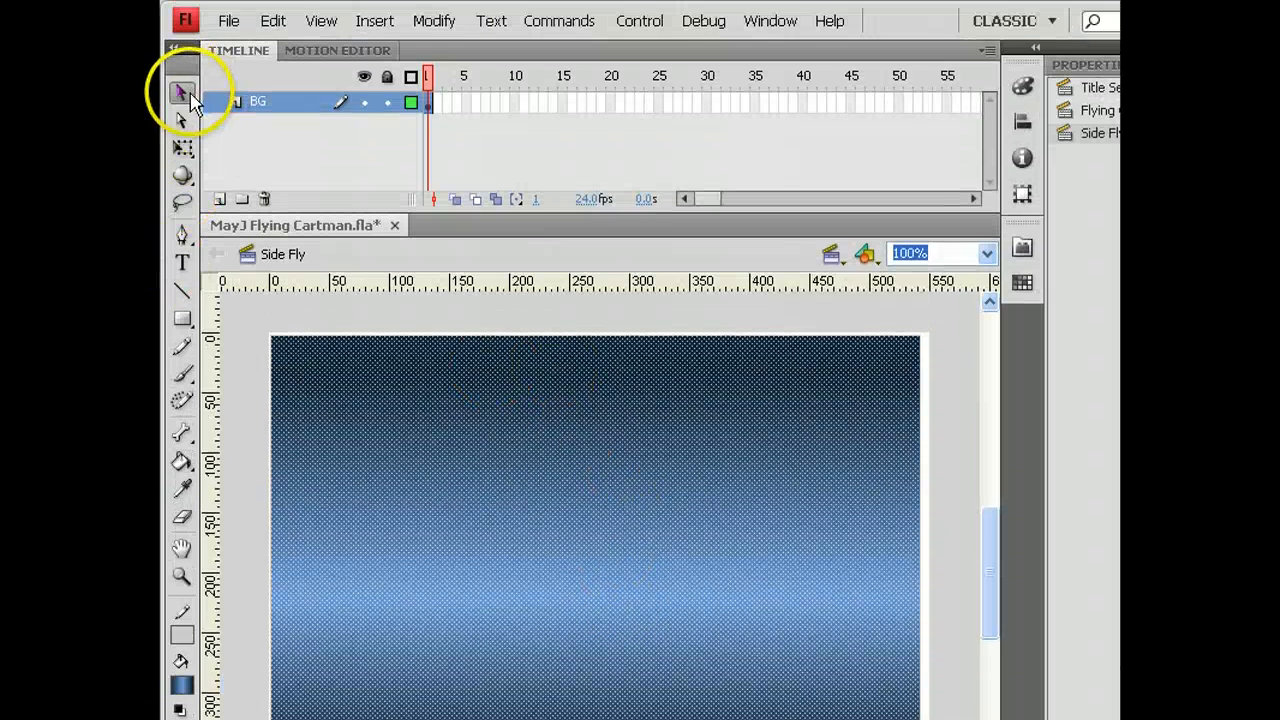
left_click(237, 325)
left_click(329, 371)
left_click(1107, 64)
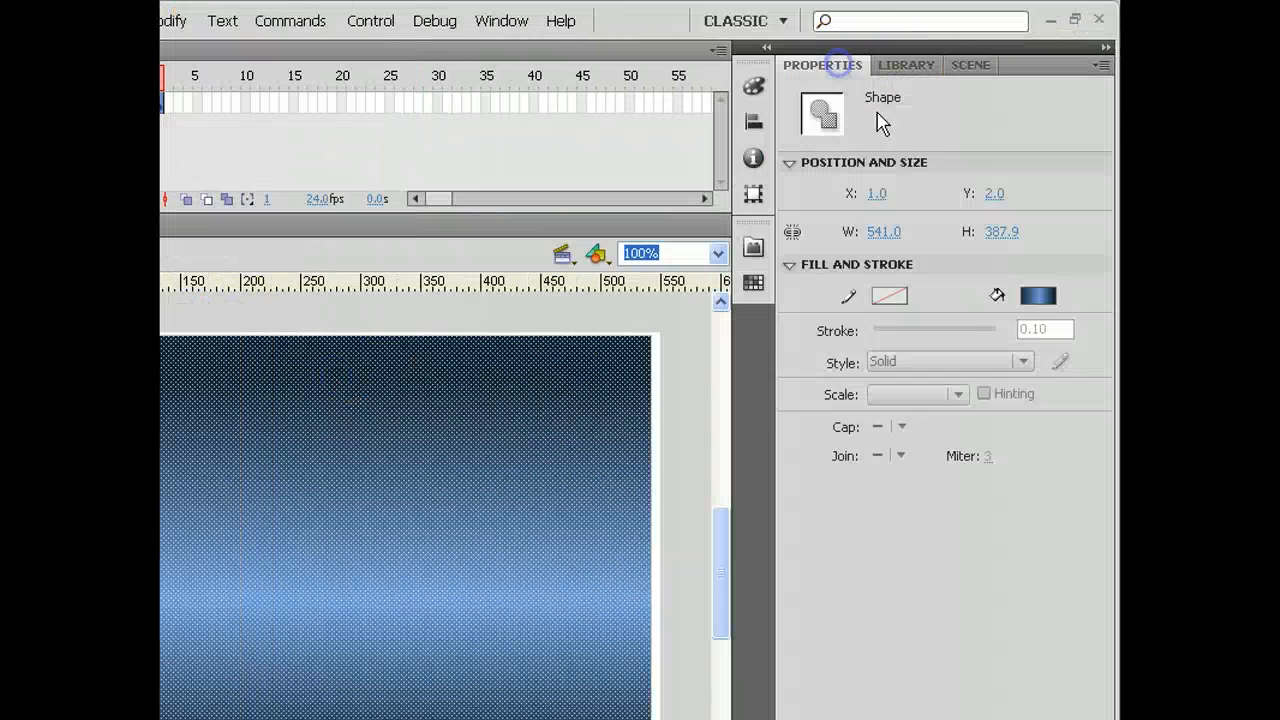
left_click(878, 190)
type("0")
key("Tab")
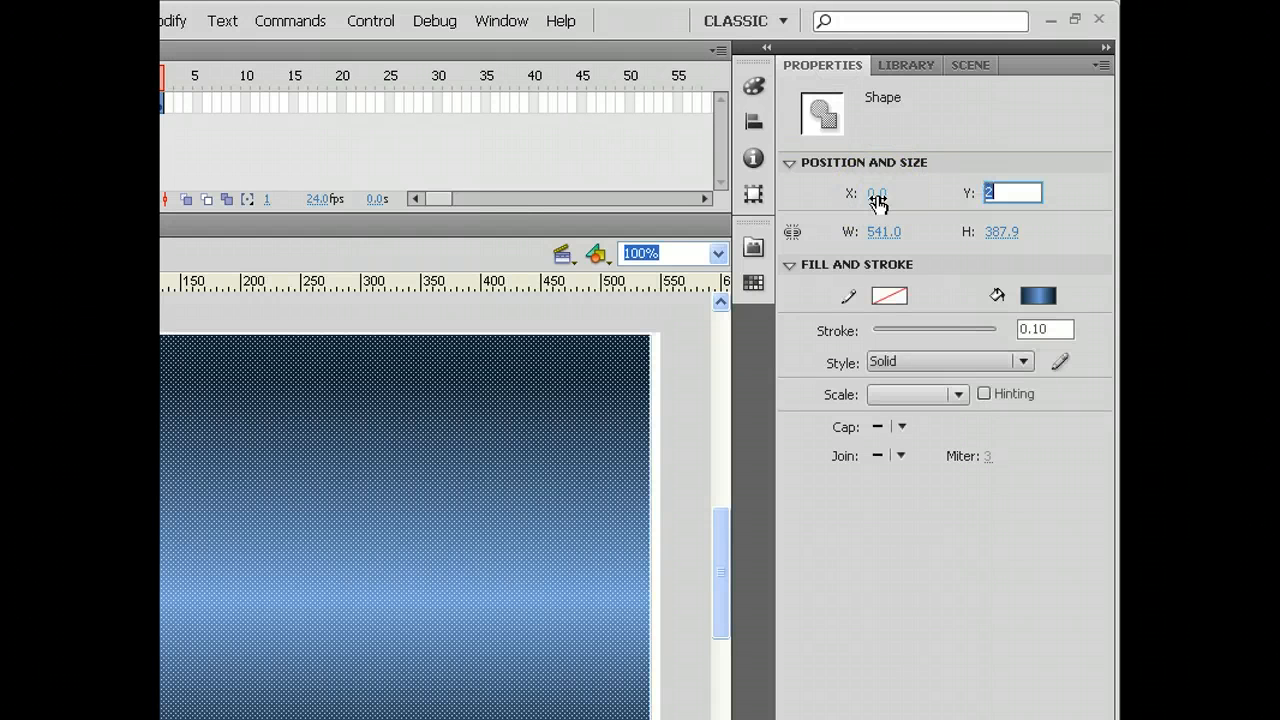
type("0")
key("Tab")
type("550")
key("Tab")
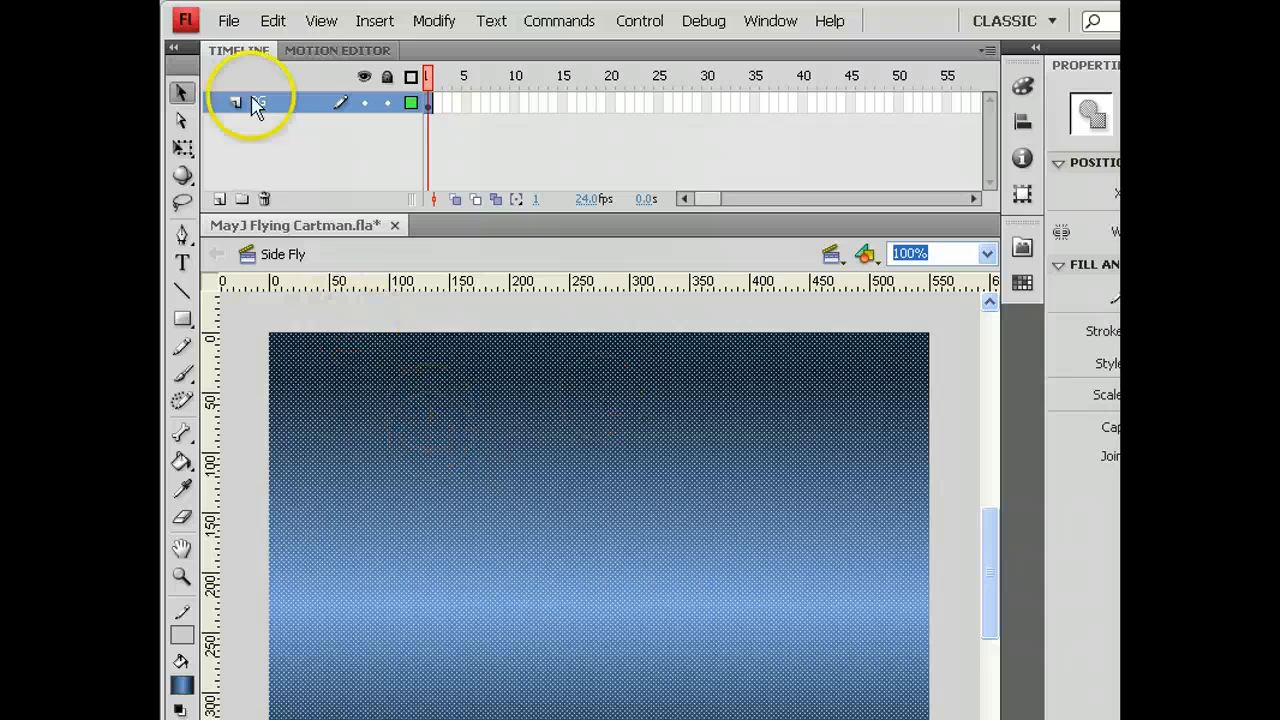
Lock the BG layer and add a new layer named Cartman above it.
left_click(387, 103)
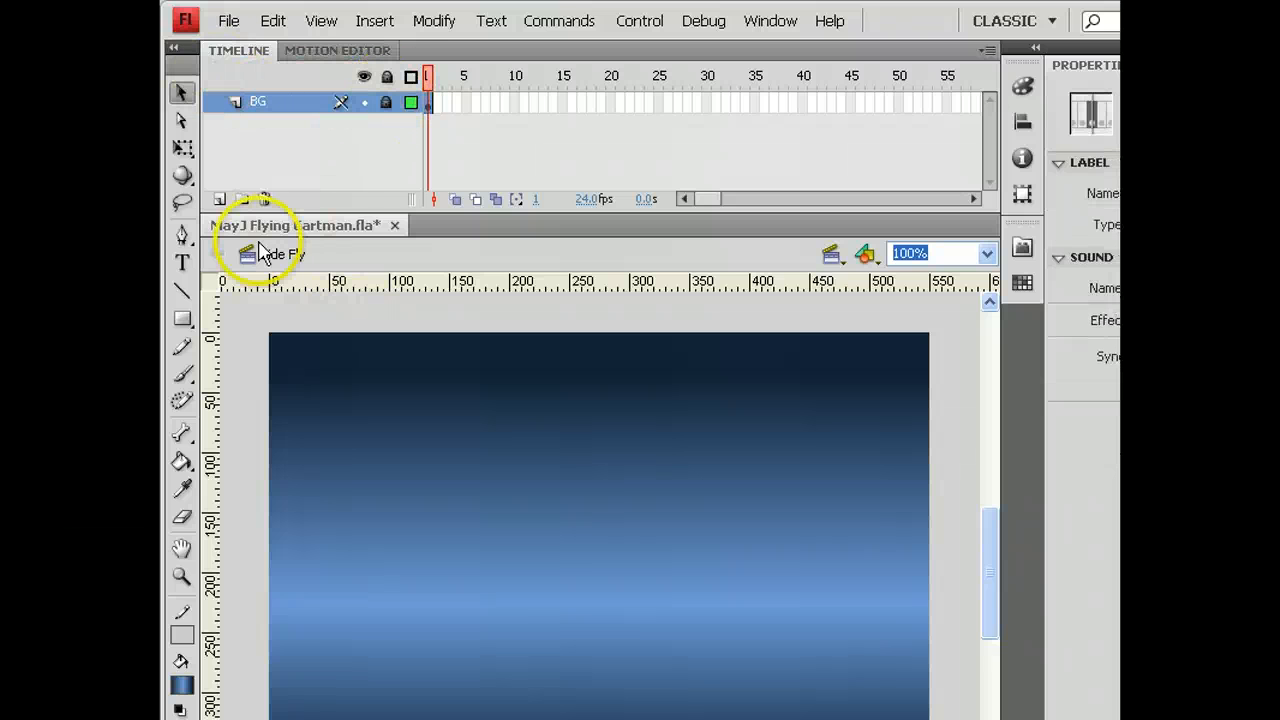
left_click(218, 199)
double_click(262, 102)
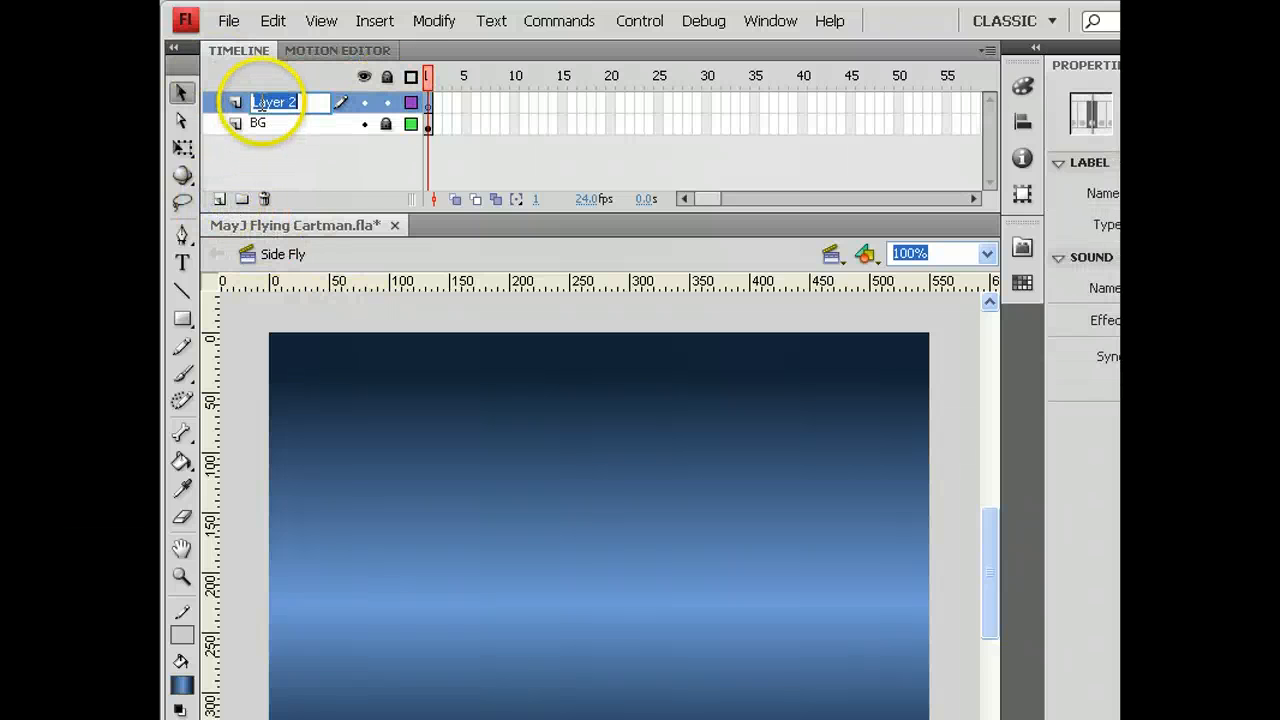
key("Return")
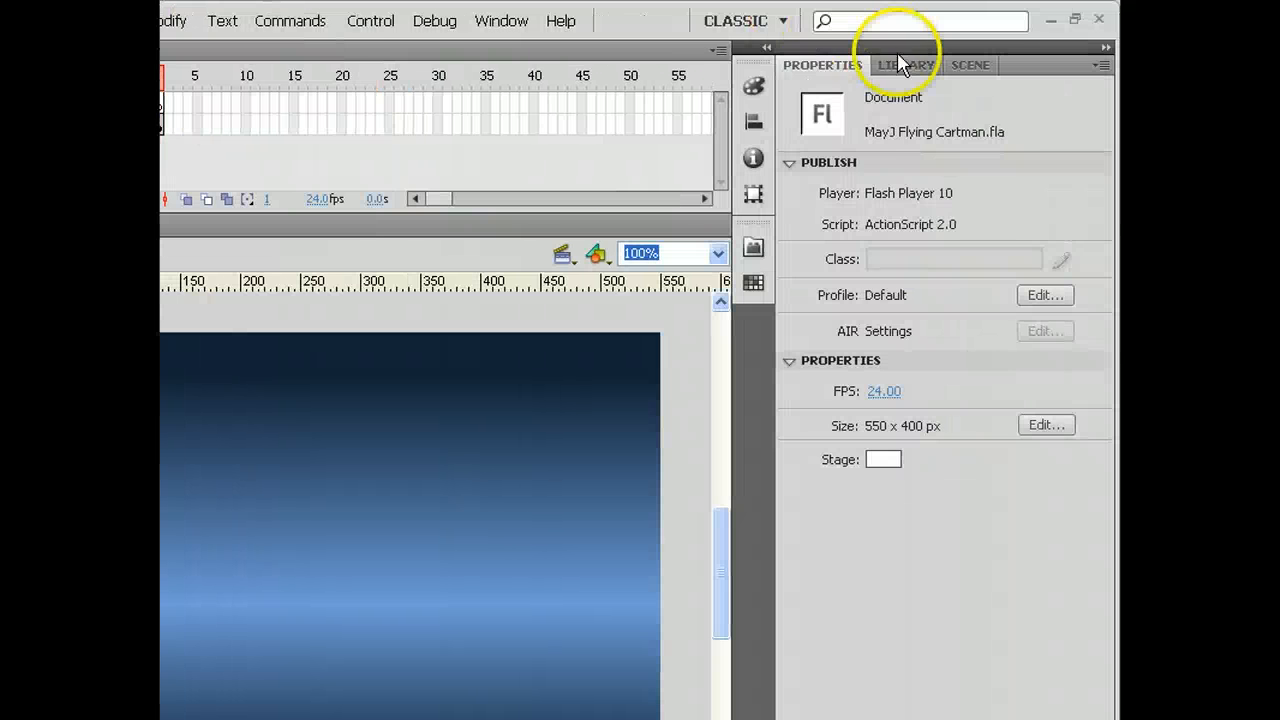
Place the Flying Cartman symbol on the stage's left edge and scale it down to about 89 by 43 px.
left_click(897, 63)
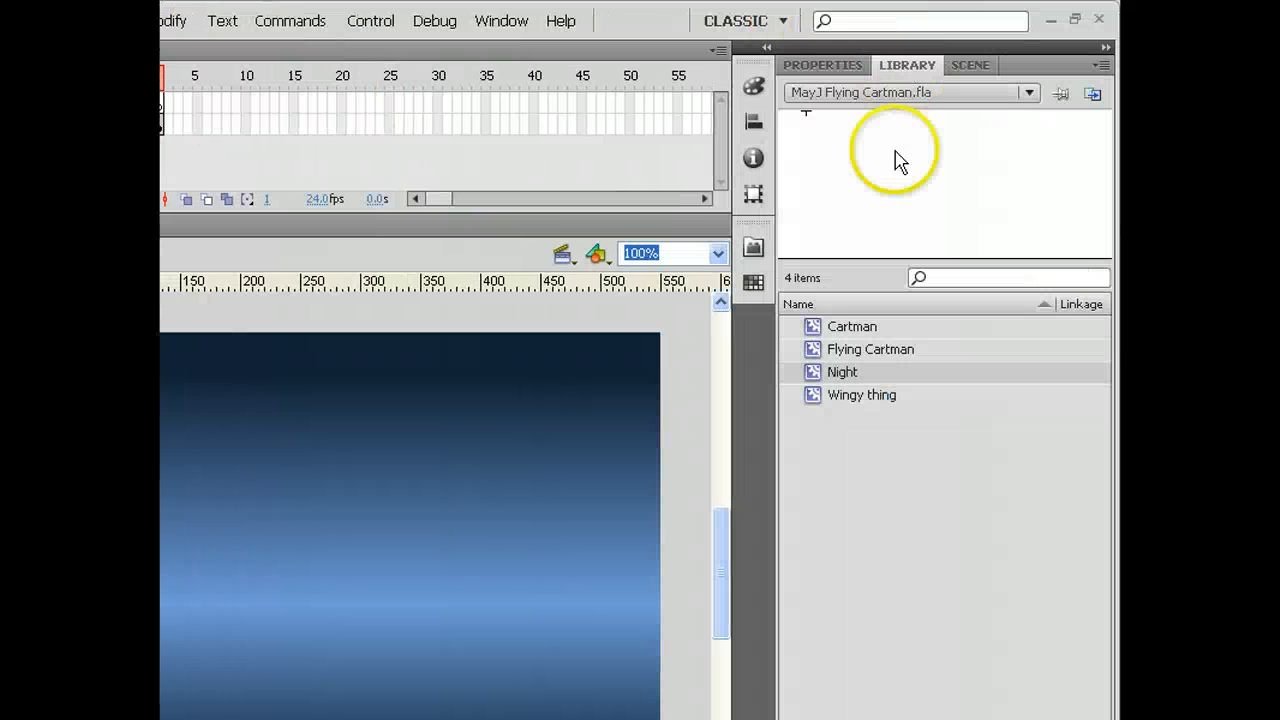
left_click(838, 349)
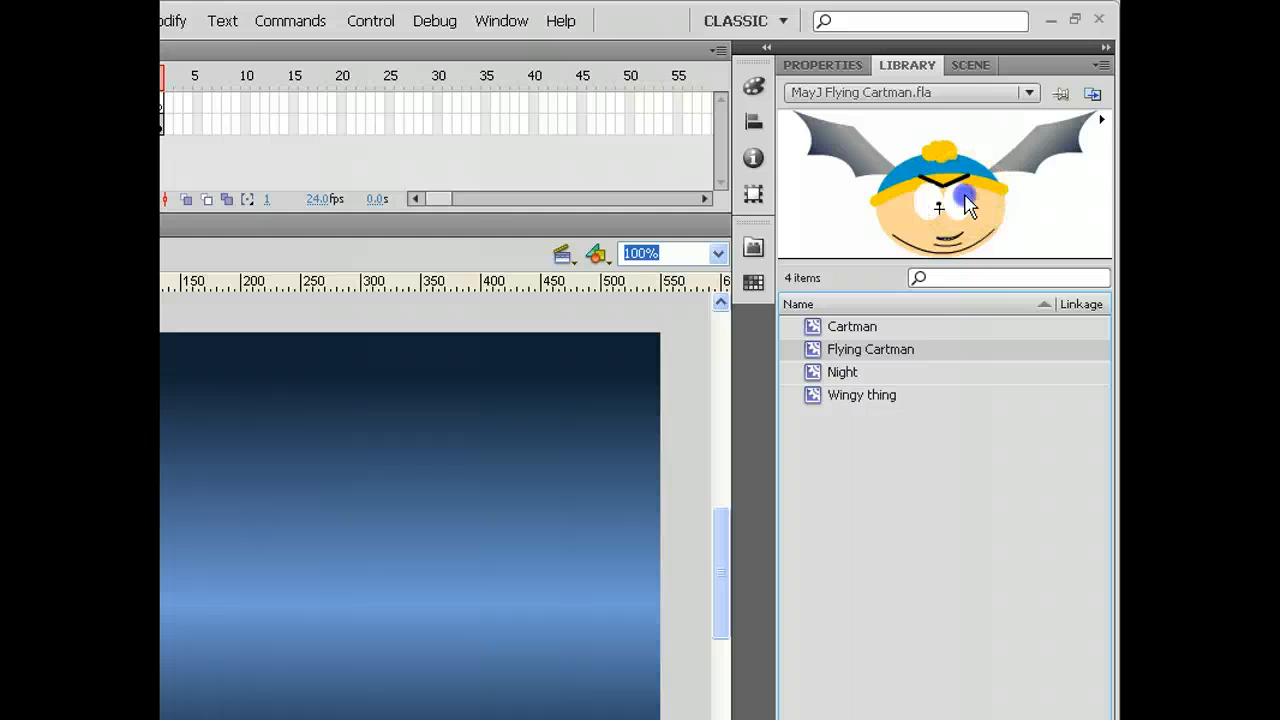
left_click_drag(968, 205, 249, 511)
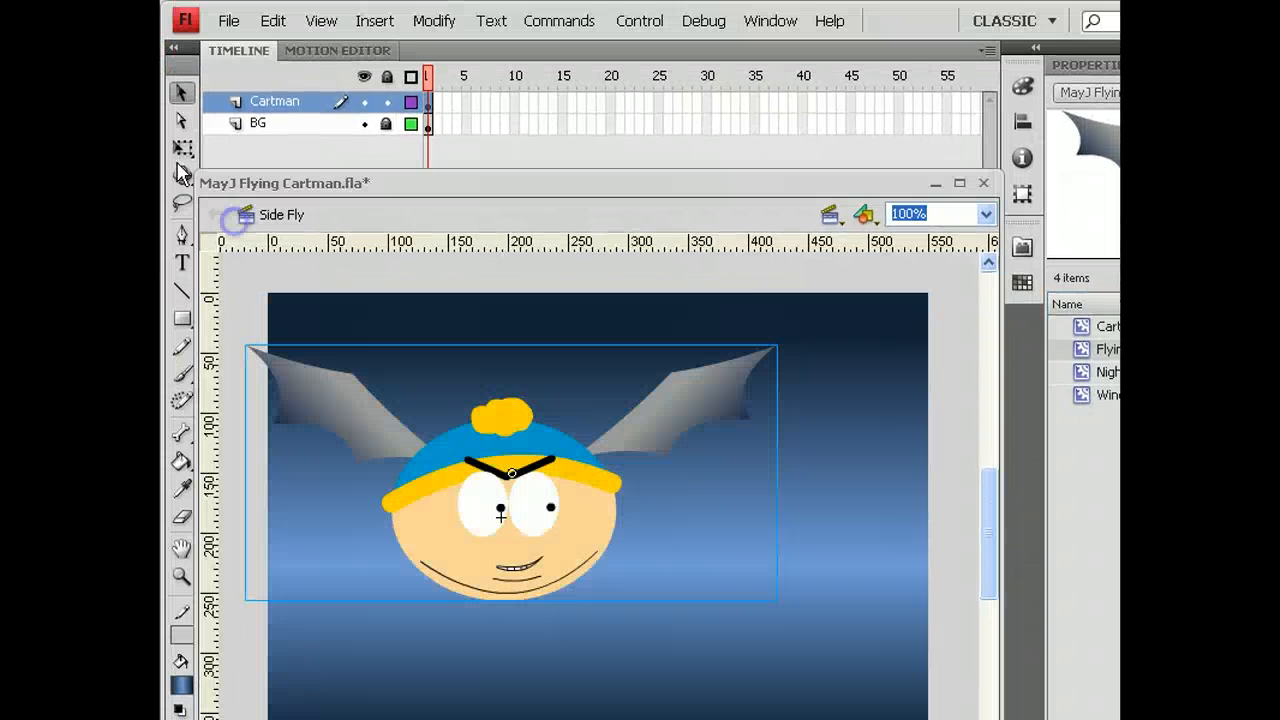
left_click(182, 147)
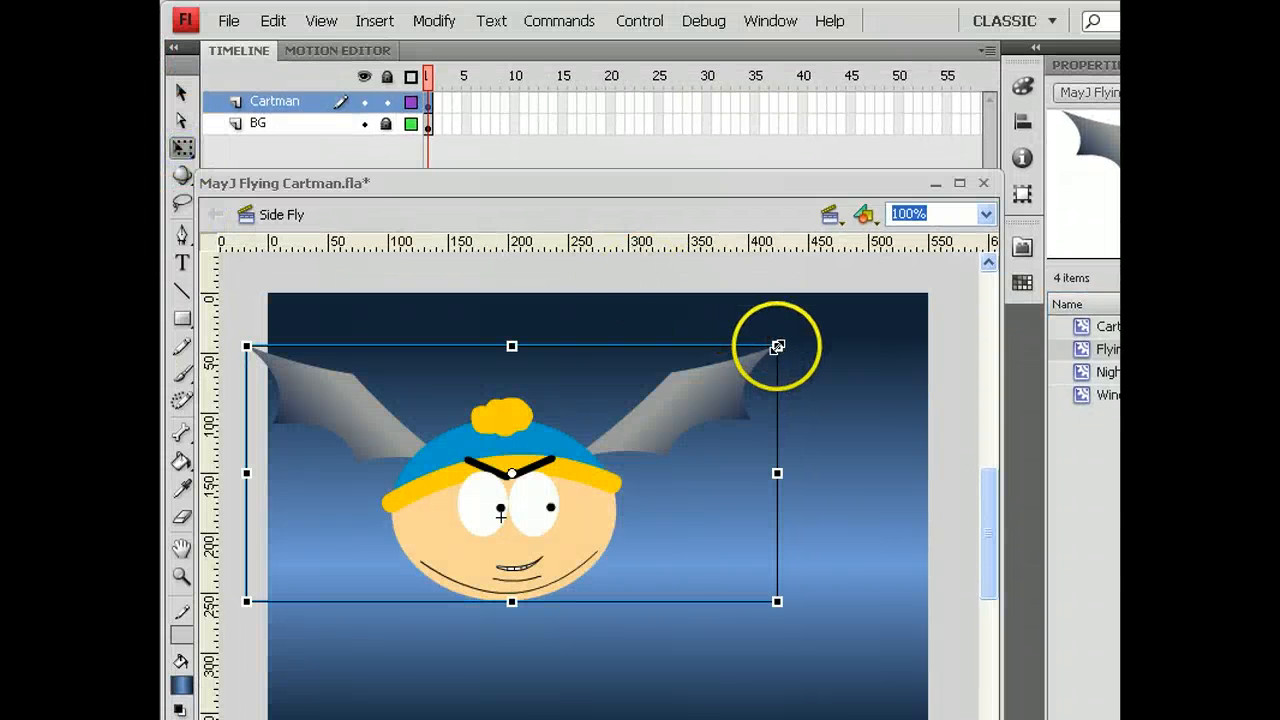
left_click_drag(777, 346, 257, 480)
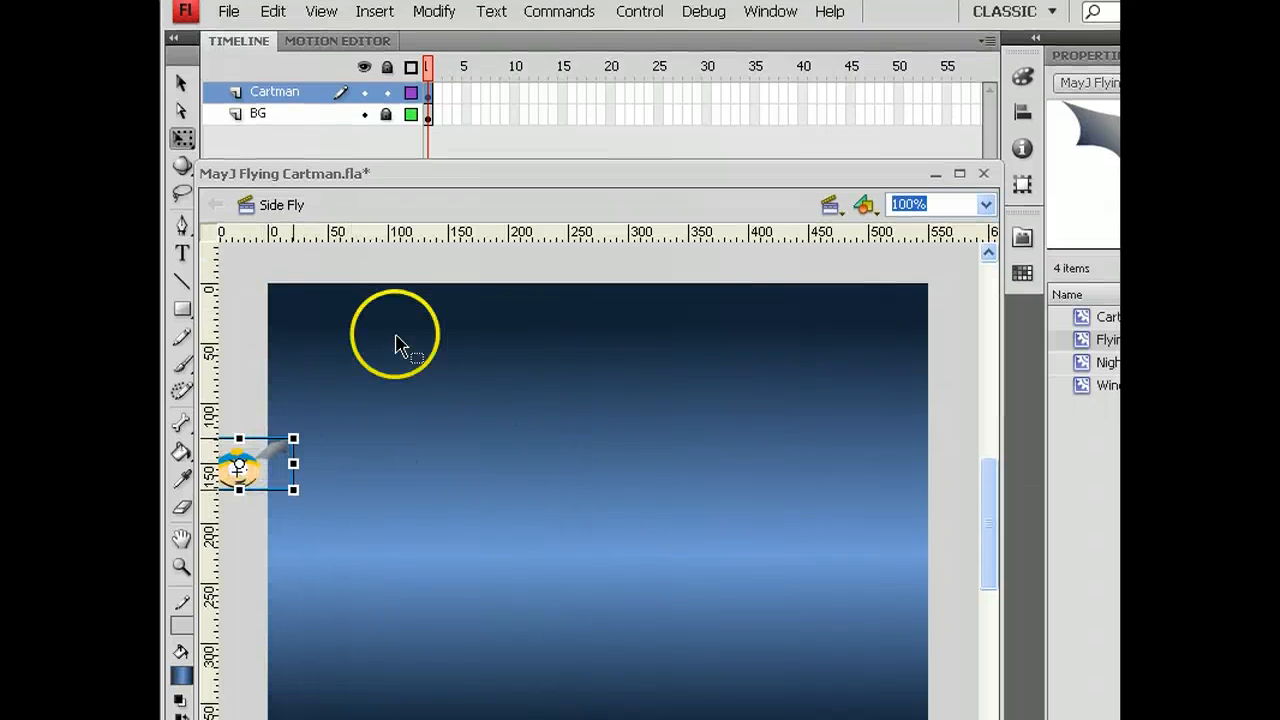
Extend the Cartman and BG layers to frame 120.
left_click(756, 80)
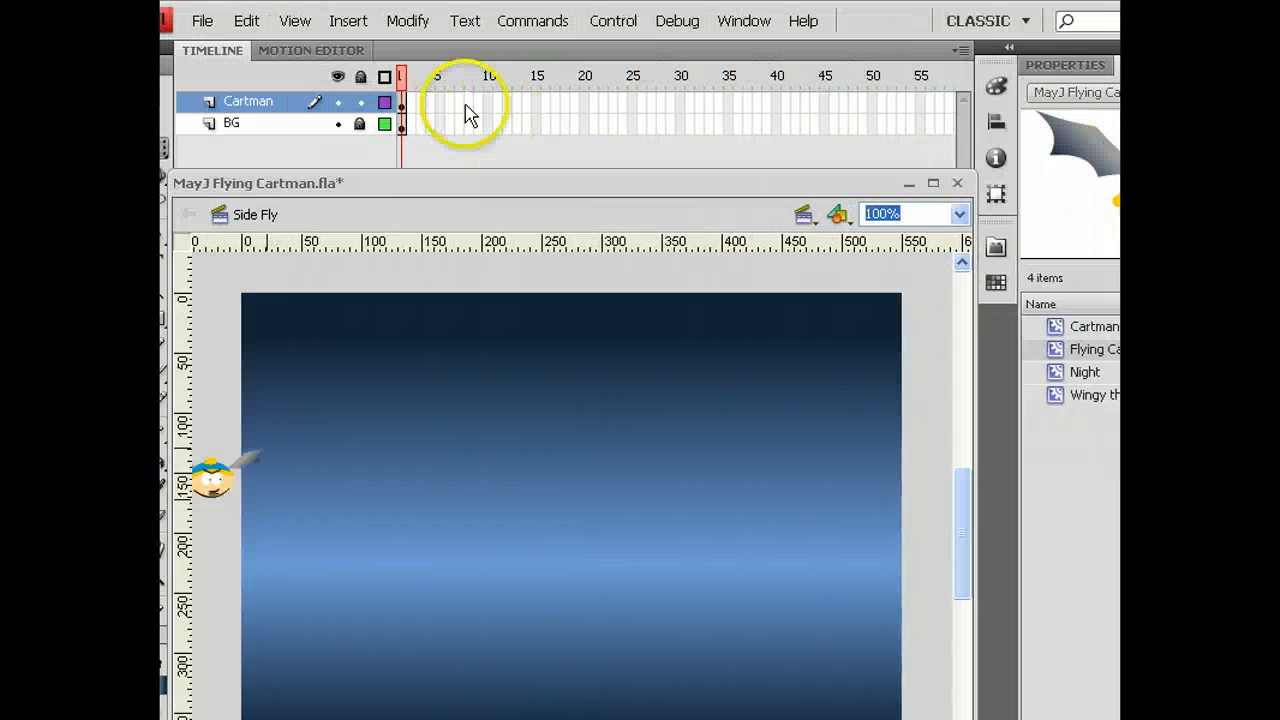
left_click(595, 103)
left_click_drag(805, 112, 655, 118)
left_click(503, 101)
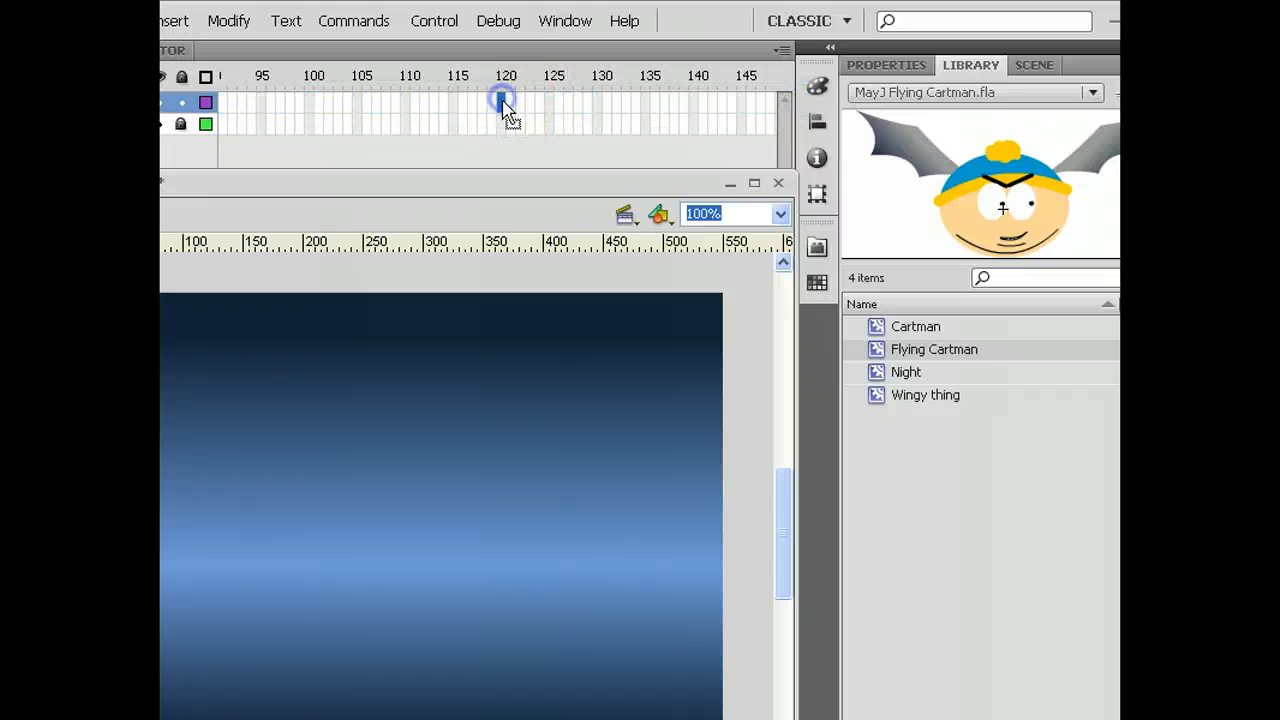
left_click(504, 97)
key("F5")
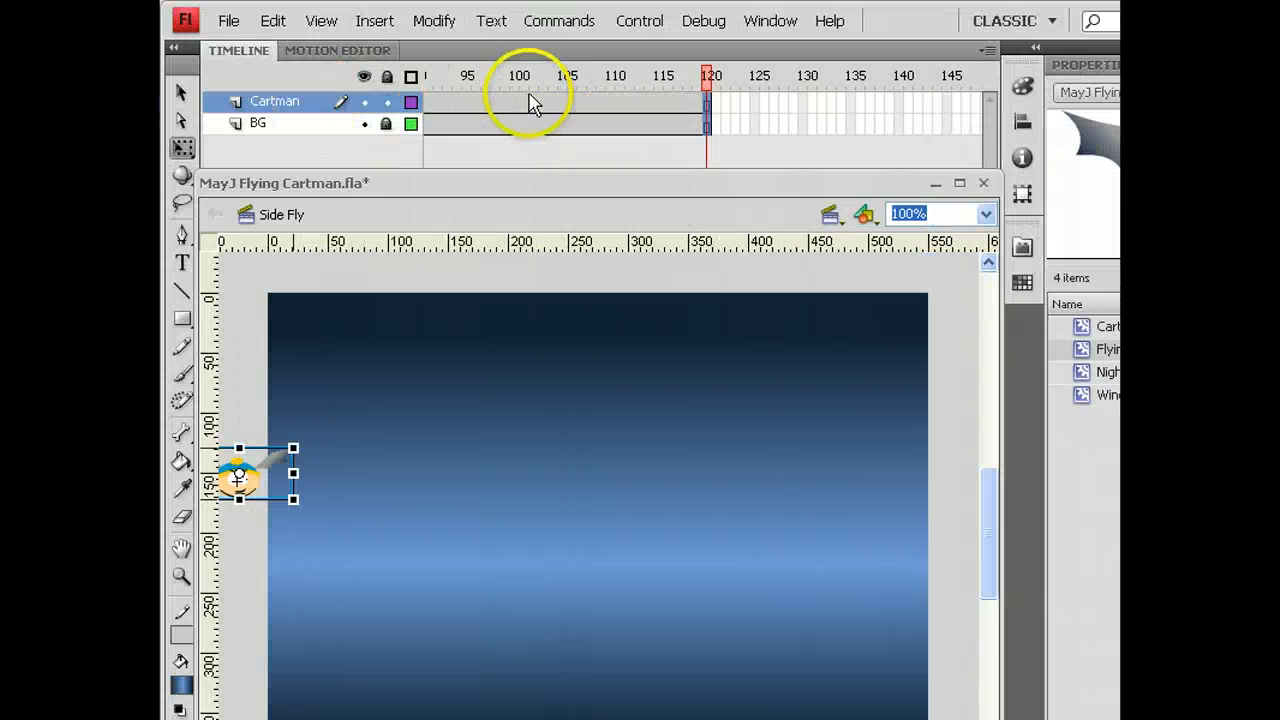
Insert a keyframe at frame 120 of the Cartman layer and move Cartman horizontally to the stage's right edge, at about X 557.
left_click_drag(707, 101, 710, 114)
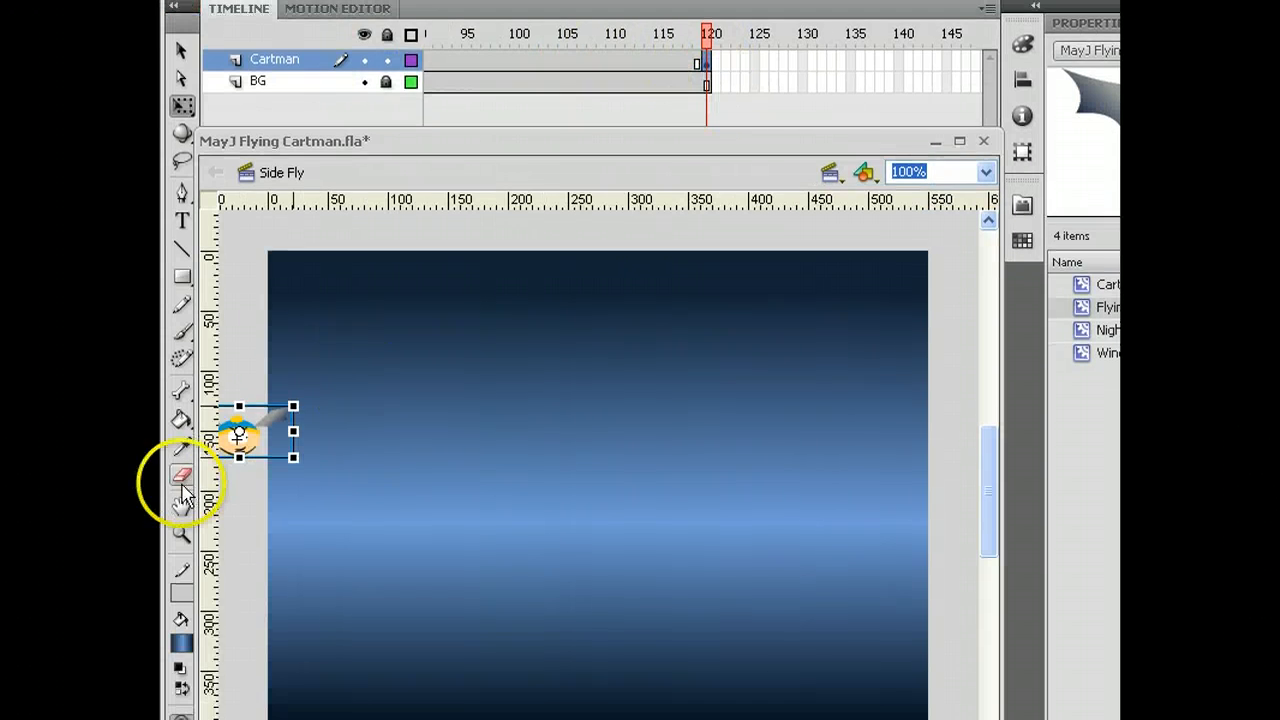
left_click_drag(256, 433, 958, 458)
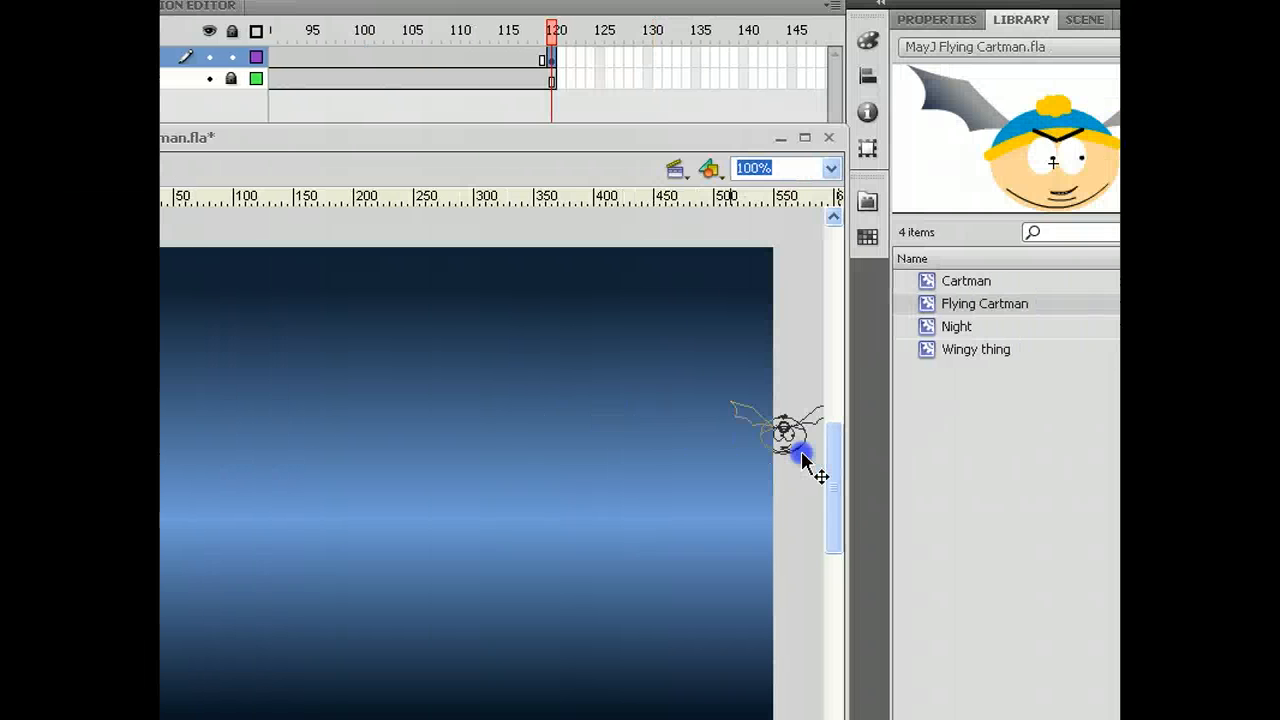
left_click_drag(801, 455, 799, 454)
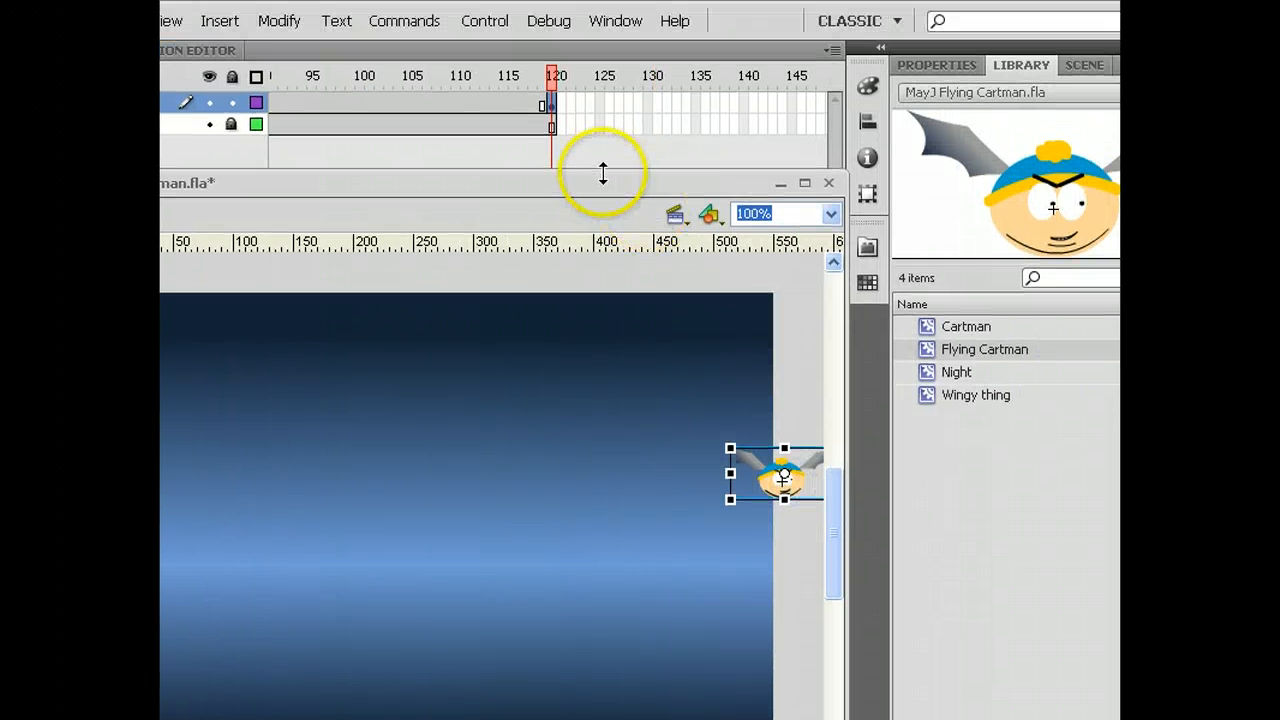
Apply a Brightness color effect of -100 to the Cartman instance at frame 120.
left_click(945, 65)
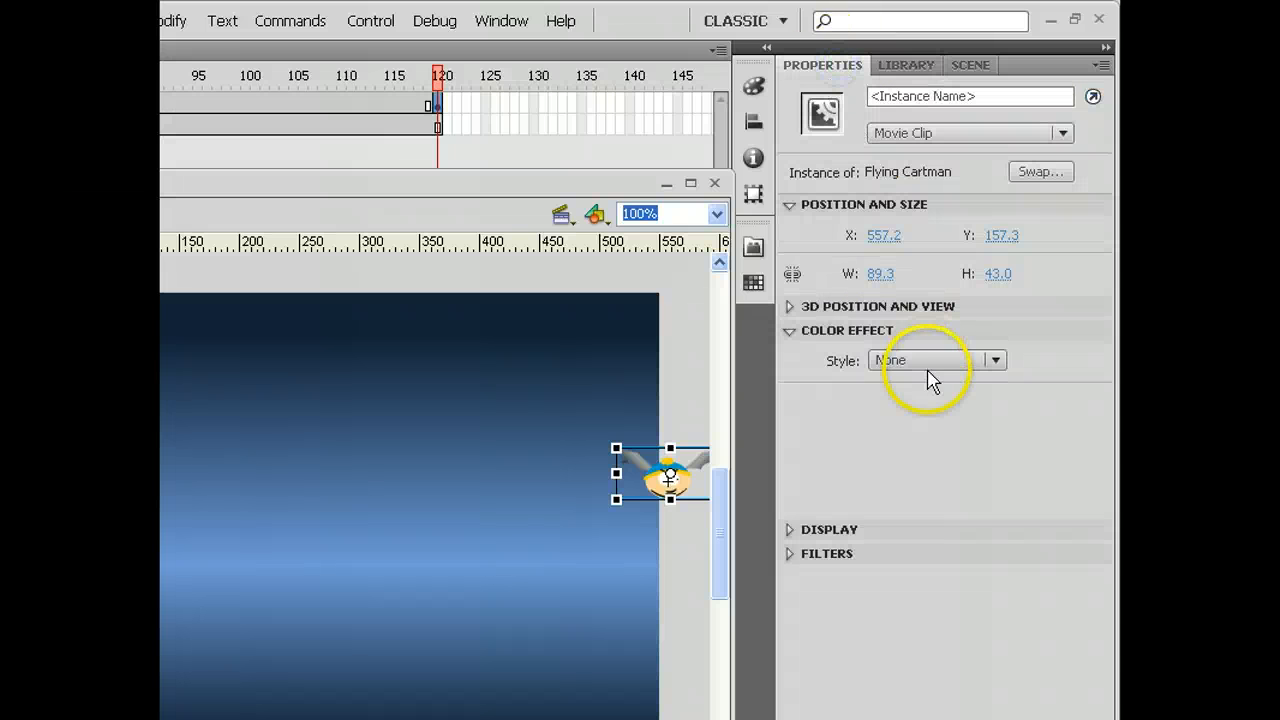
left_click(930, 362)
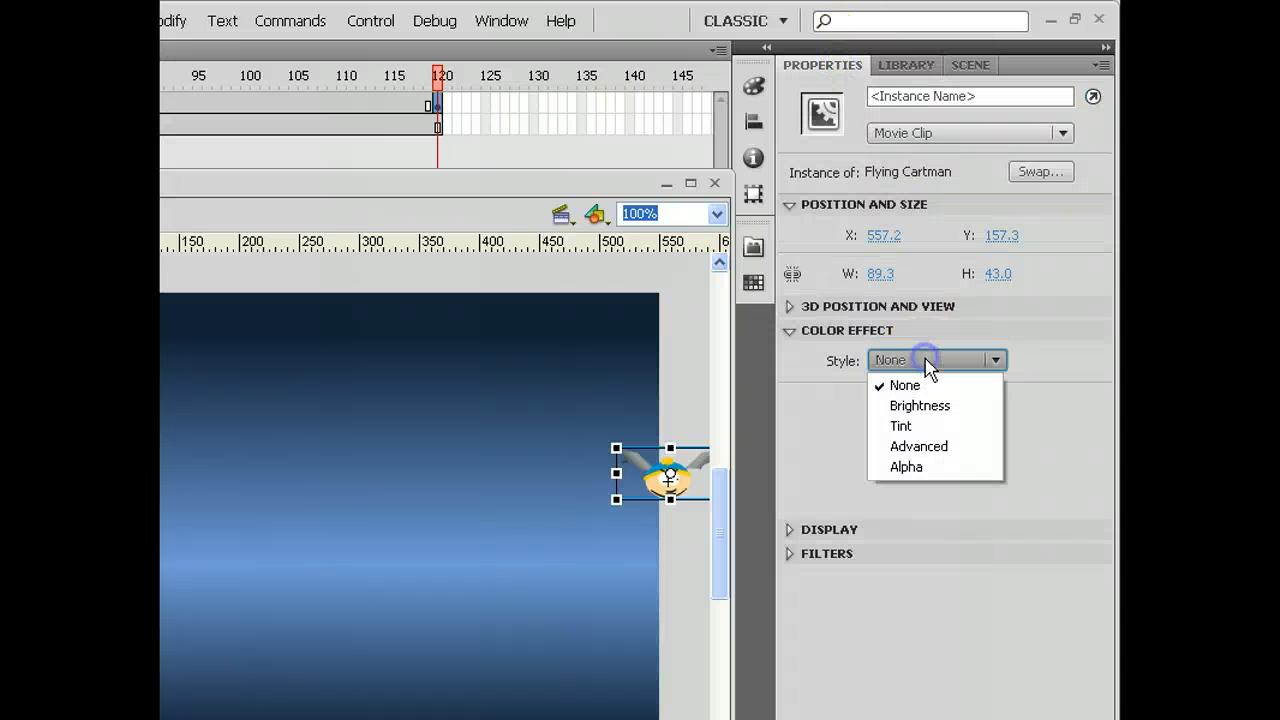
left_click(923, 403)
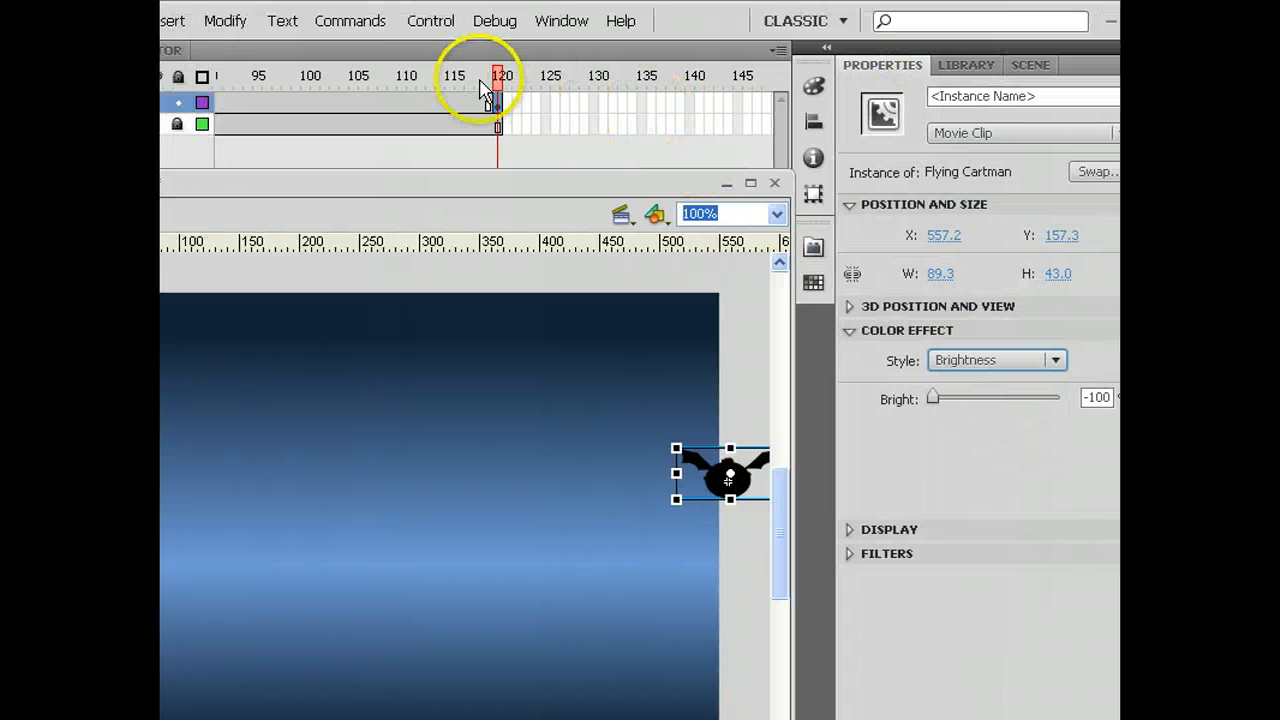
Apply a Brightness color effect to the Cartman instance at frame 1, turning it into a black silhouette.
left_click_drag(502, 82, 17, 88)
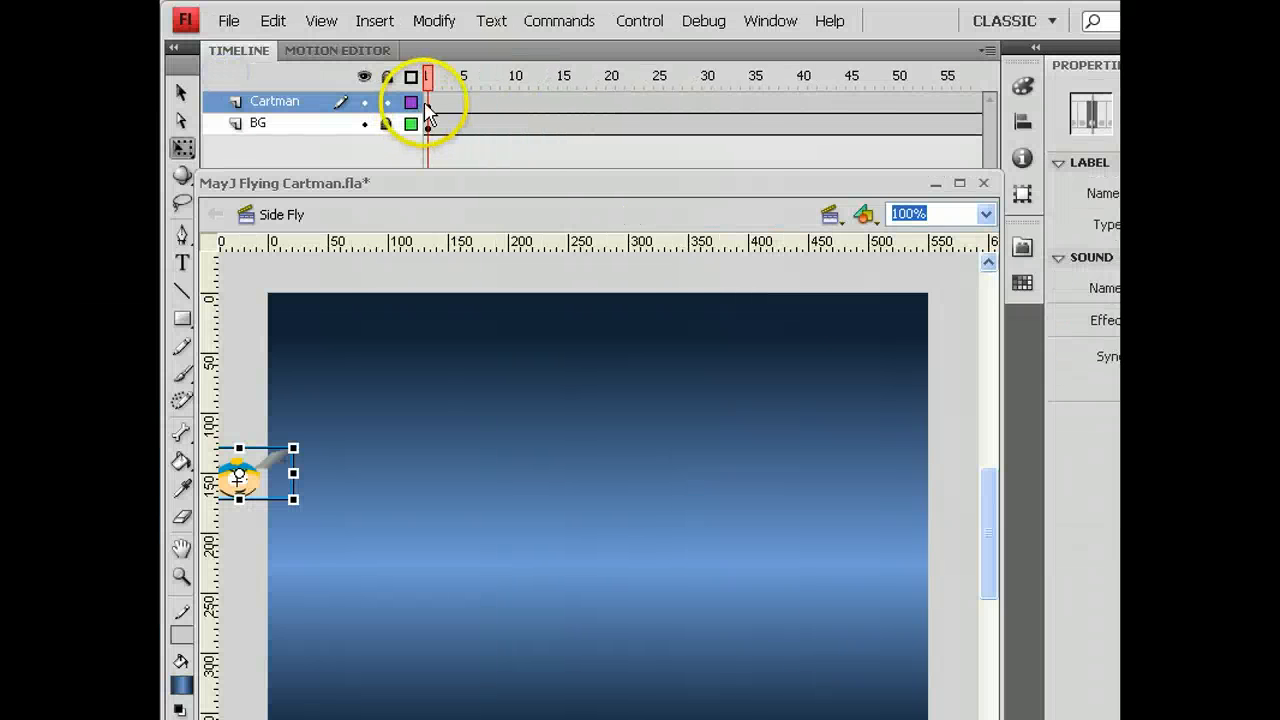
left_click(257, 488)
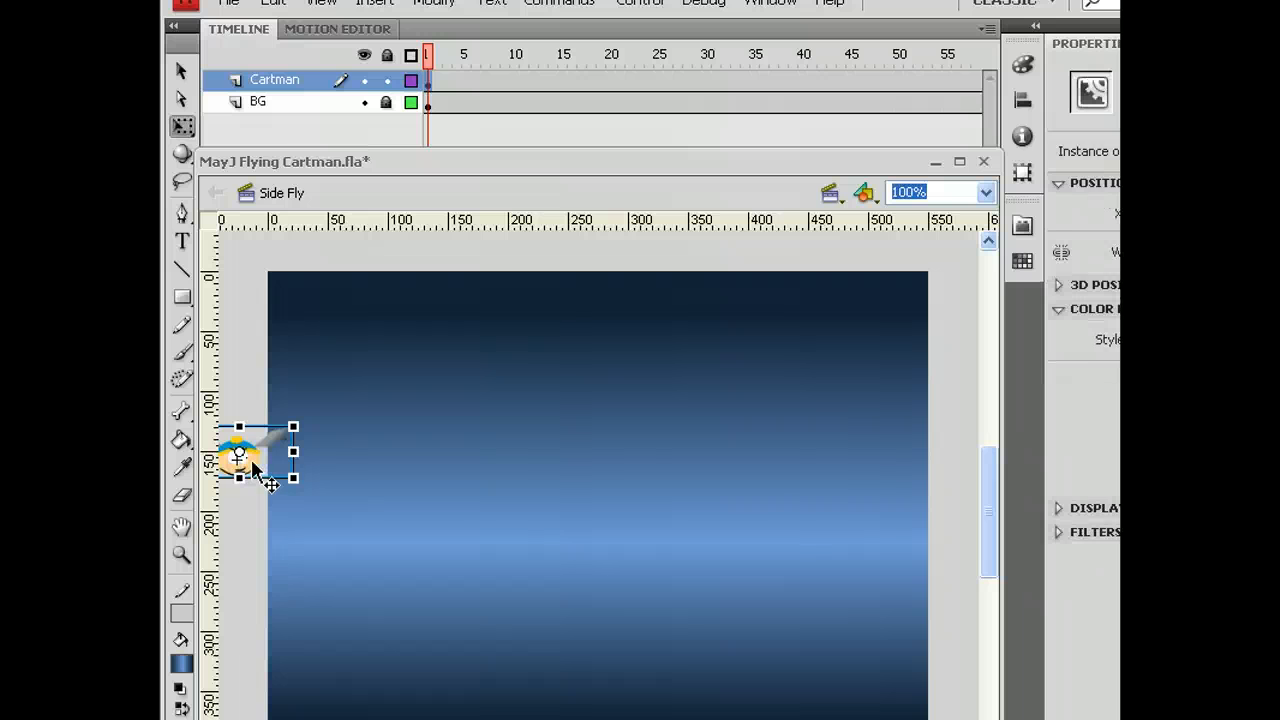
left_click(1000, 334)
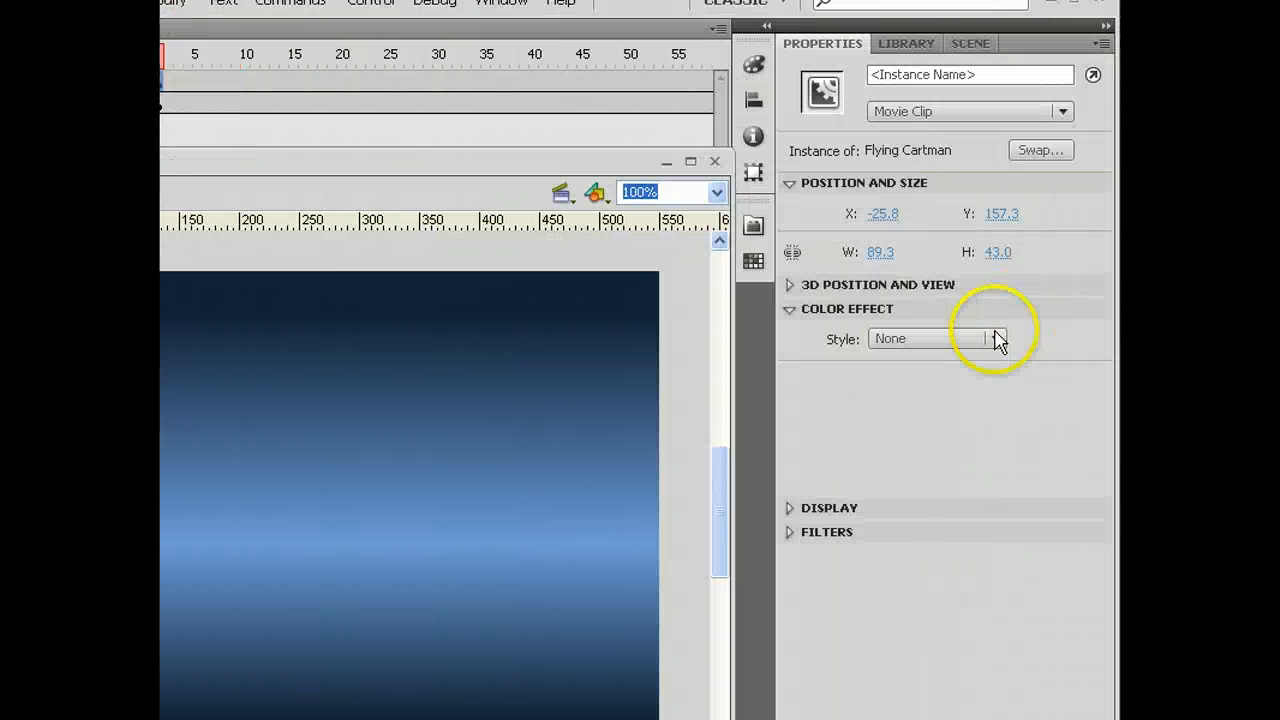
left_click(933, 383)
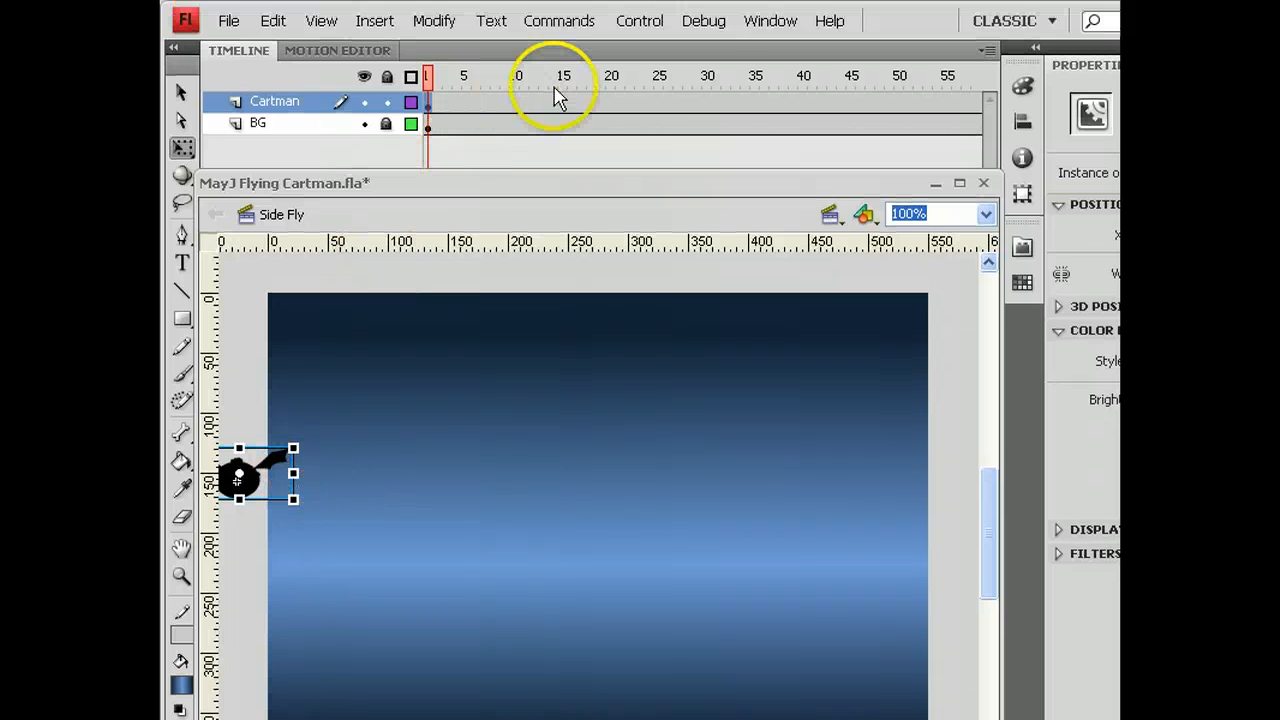
Create a classic tween between the Cartman layer's keyframes at frames 1 and 120, and preview the Side Fly movie.
right_click(553, 79)
left_click(613, 137)
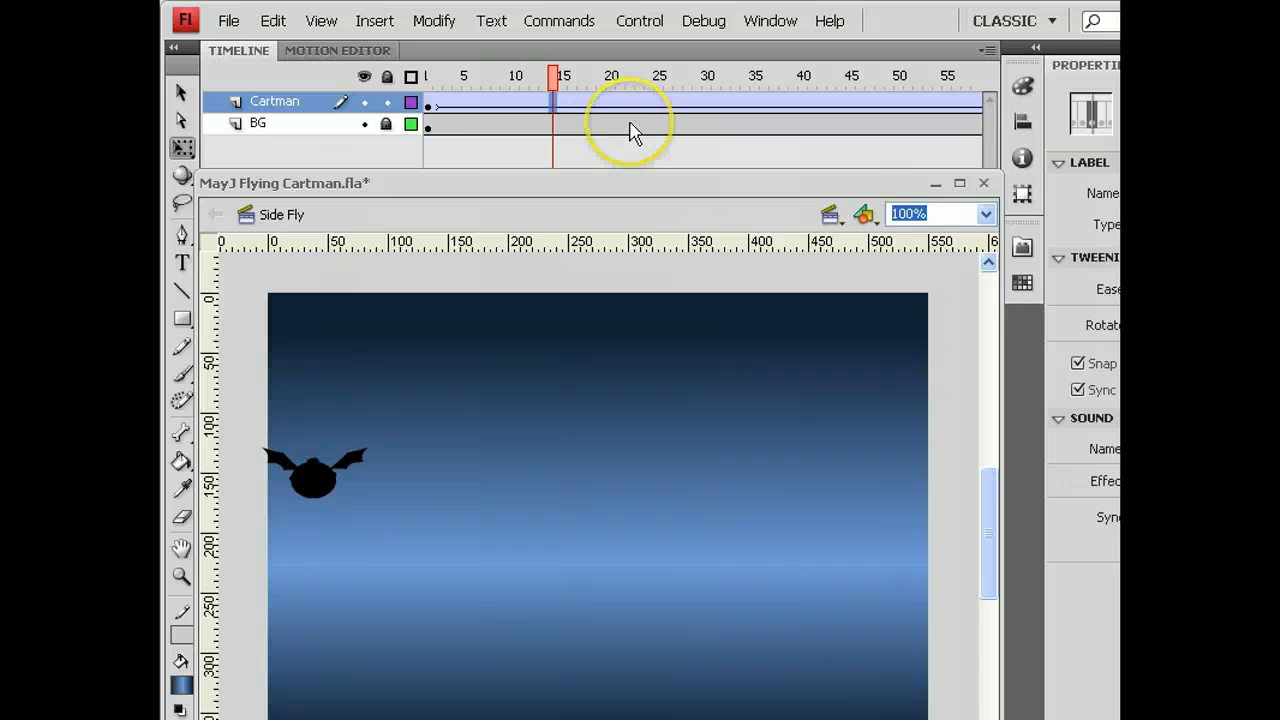
key("ctrl+Return")
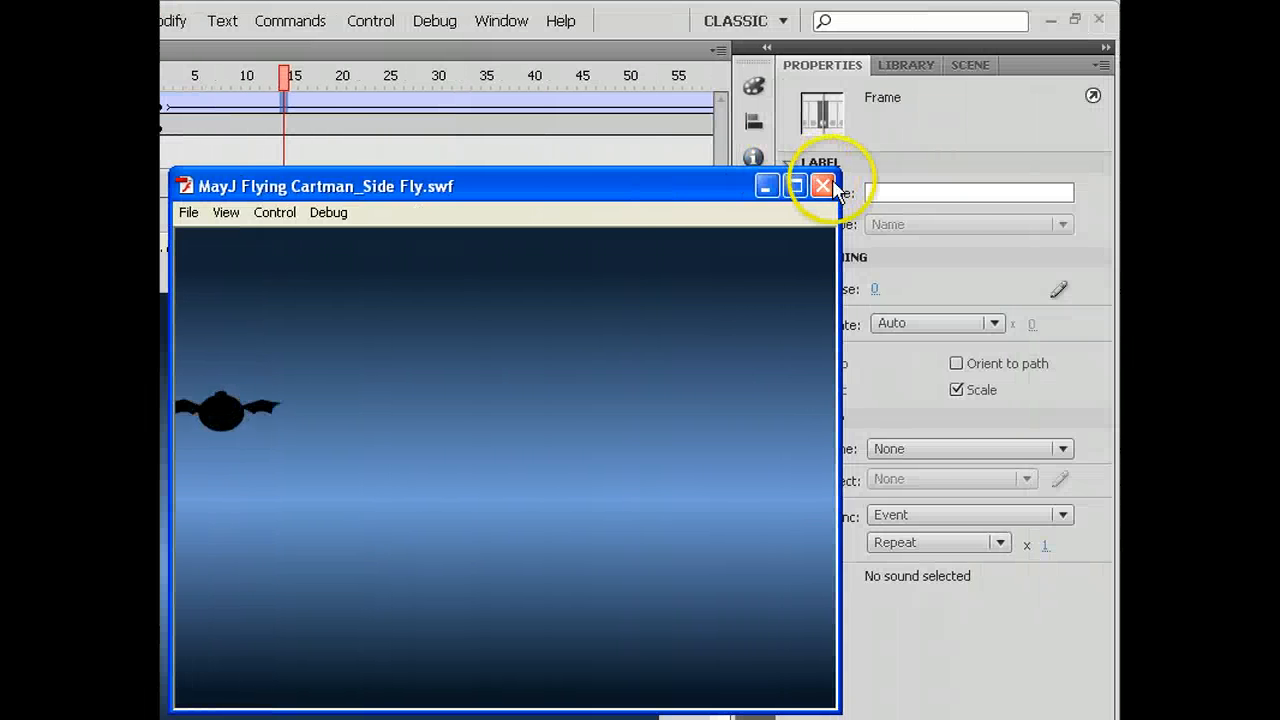
left_click(1091, 185)
Reorder the scenes so that Side Fly plays between Title Sequence and Flying Cartman.
left_click(970, 64)
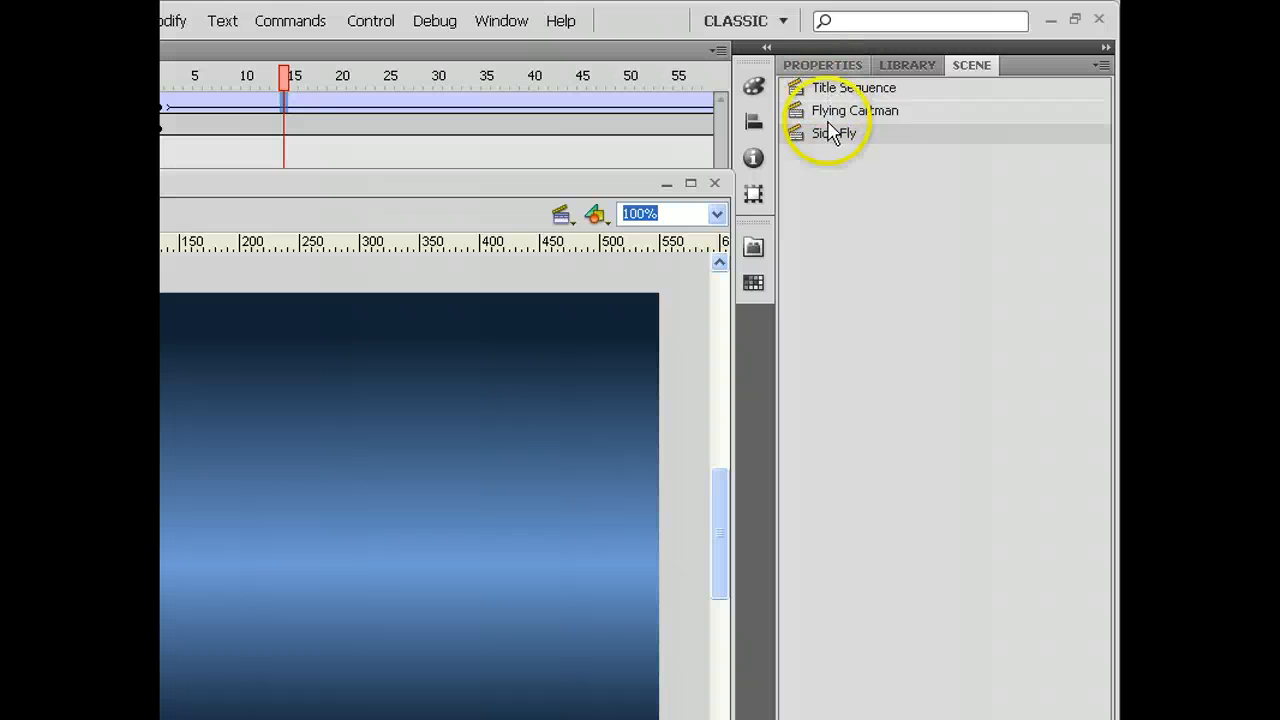
left_click_drag(828, 143, 835, 100)
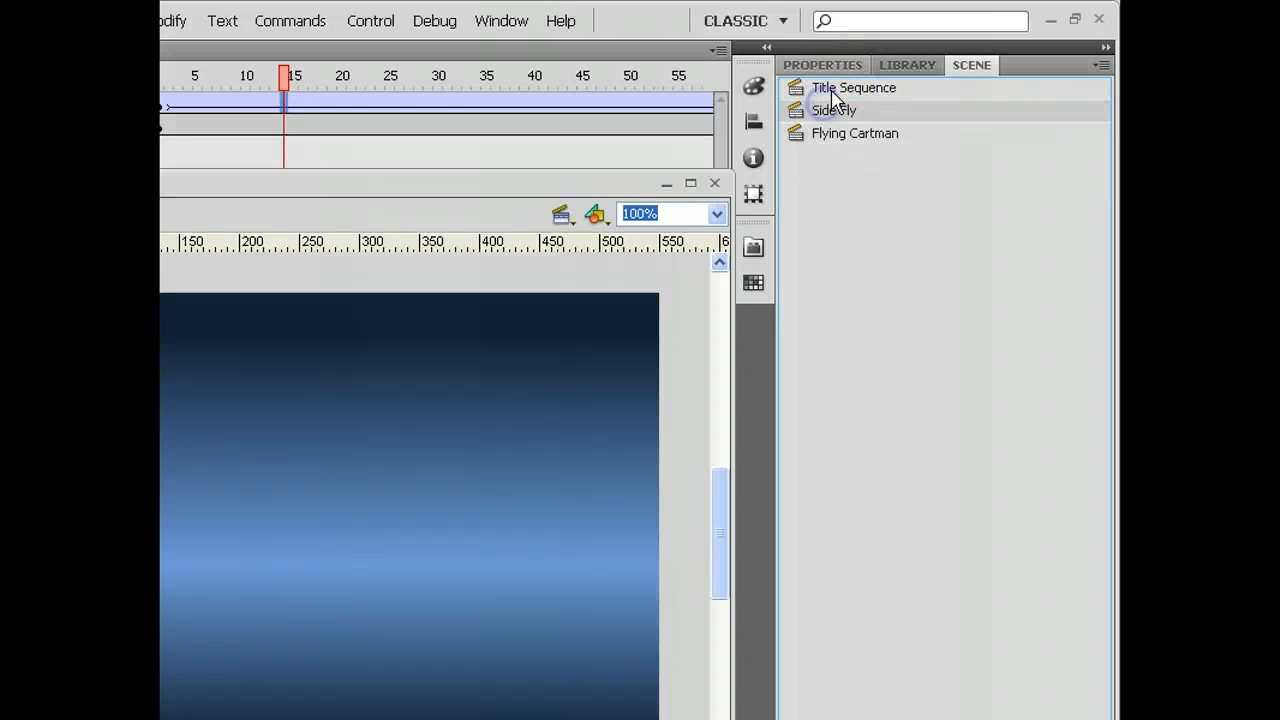
left_click(835, 138)
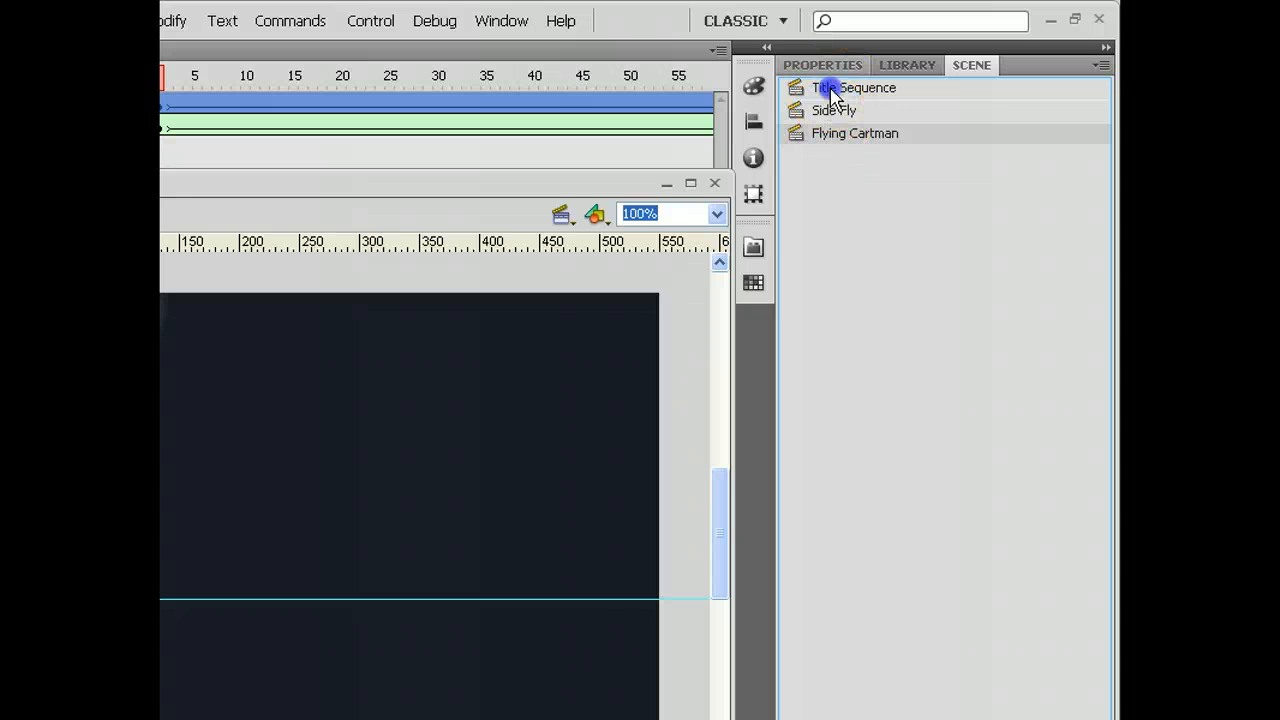
Go through the scenes in playing order and preview the whole movie from the title sequence onward.
left_click(830, 90)
left_click(835, 112)
left_click(843, 134)
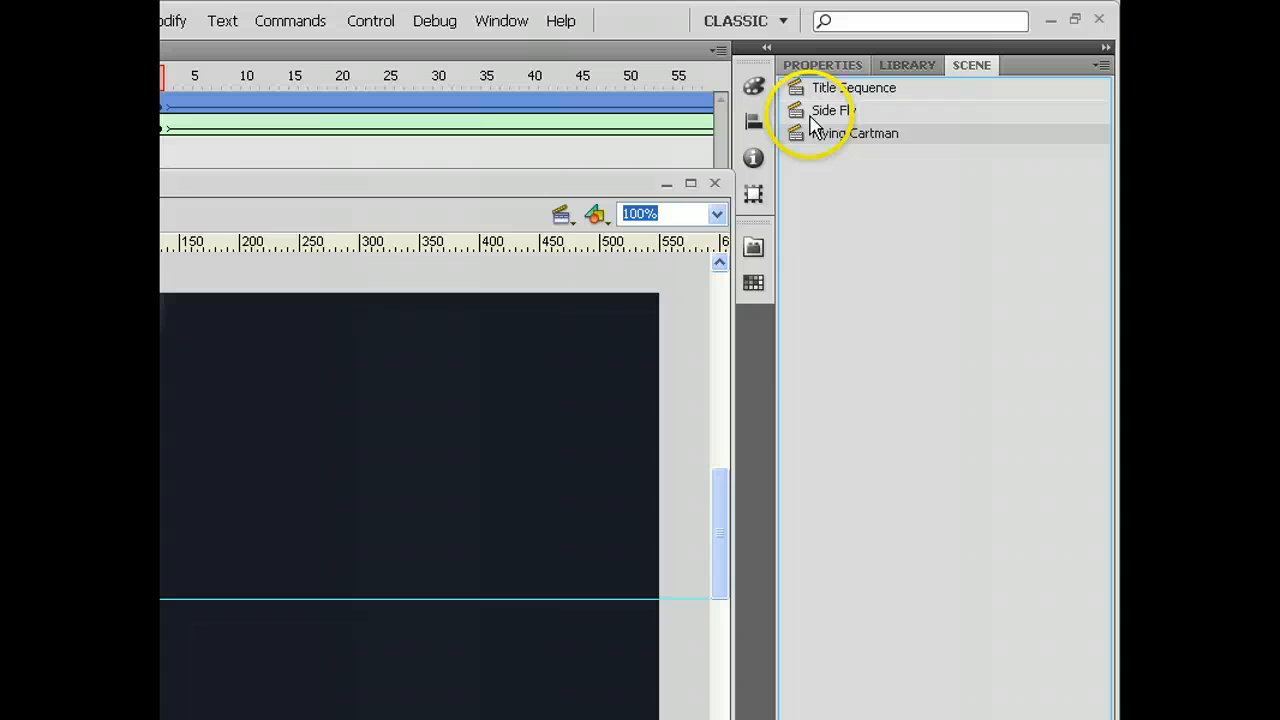
key("ctrl+Return")
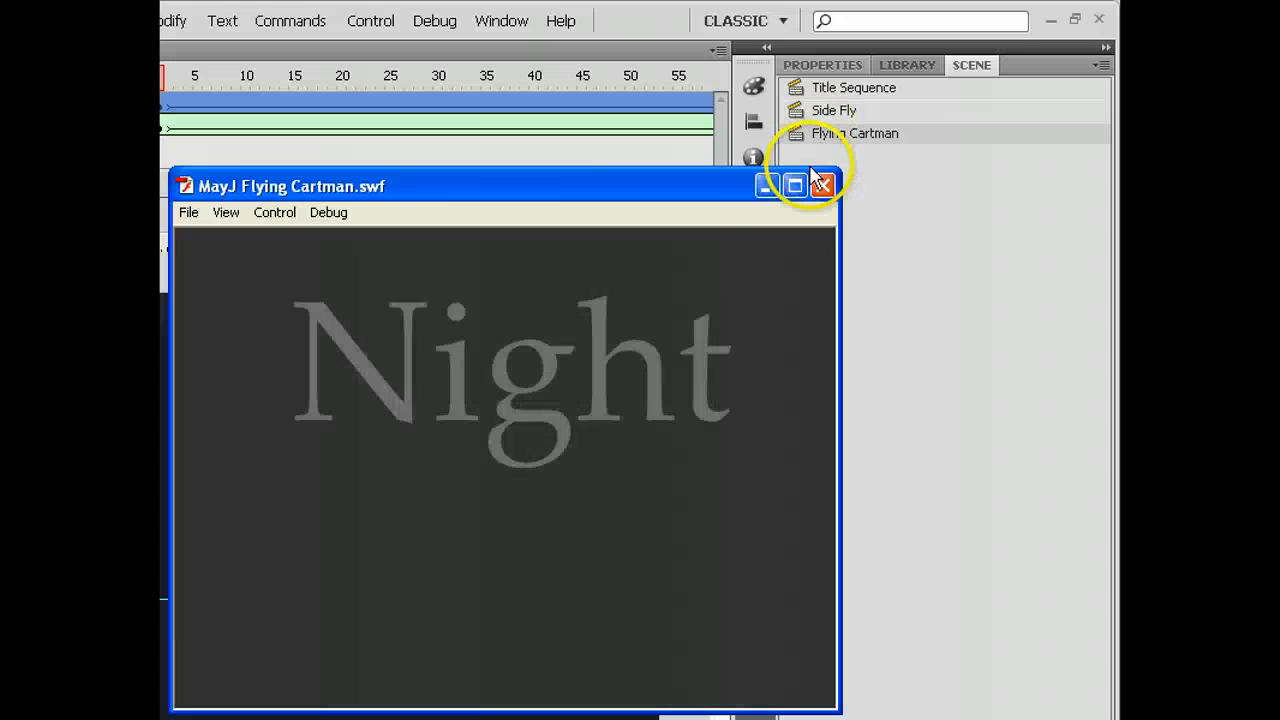
left_click(820, 184)
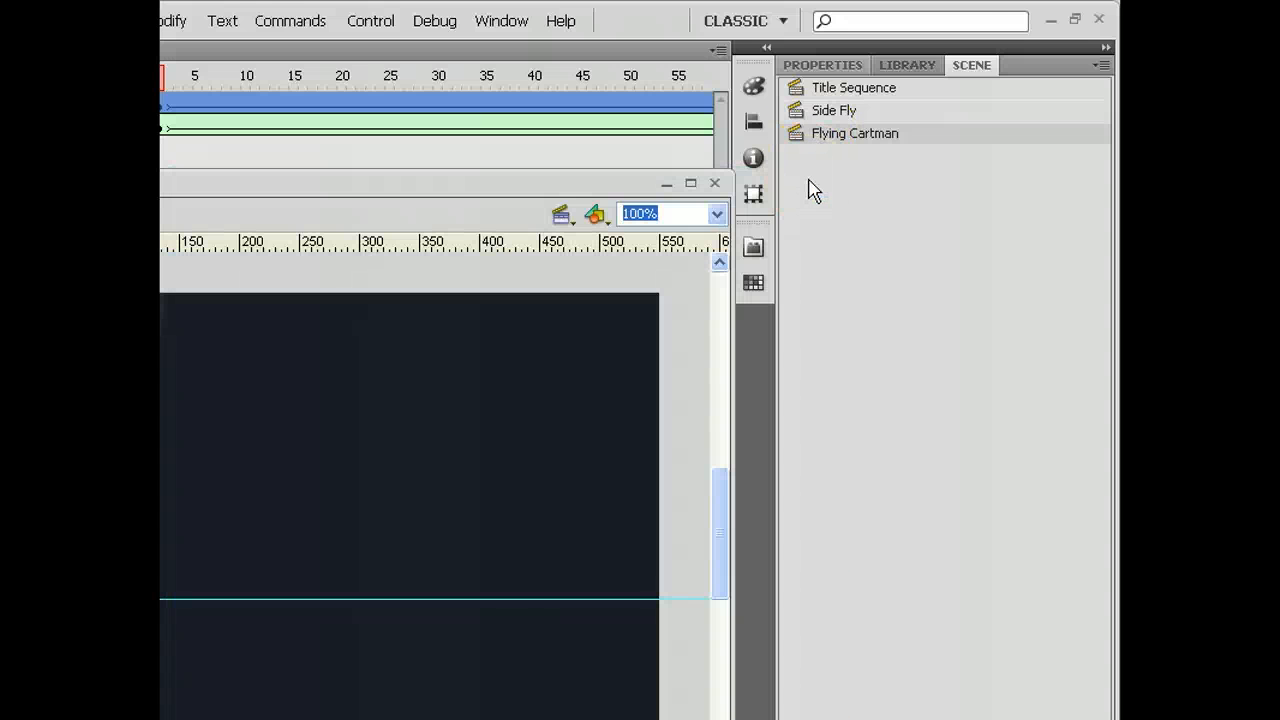